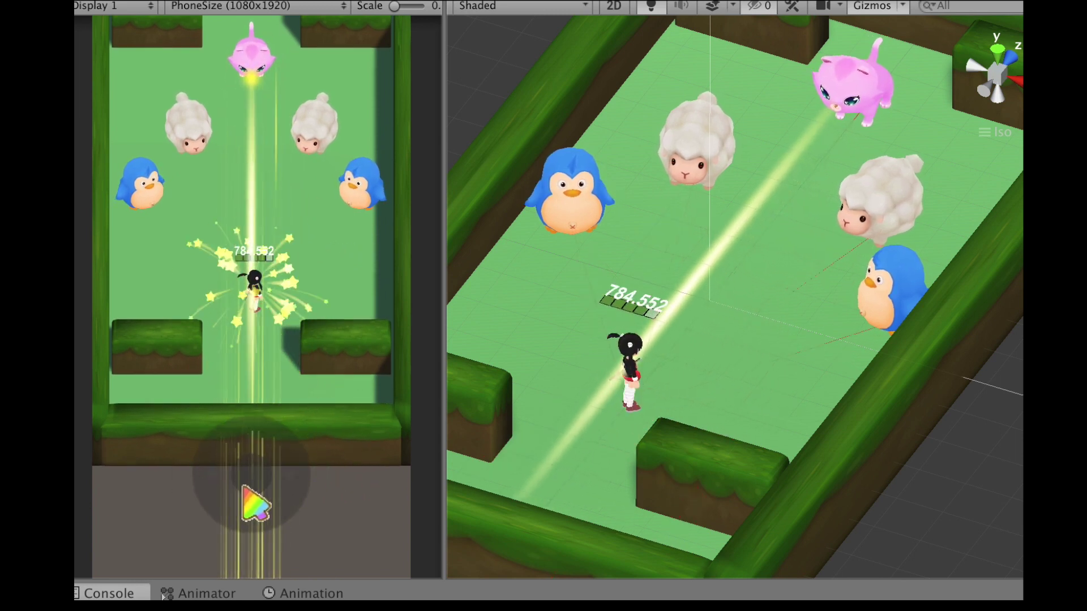
Steer the character right, then left across the field with the on-screen joystick
drag(258, 492, 274, 479)
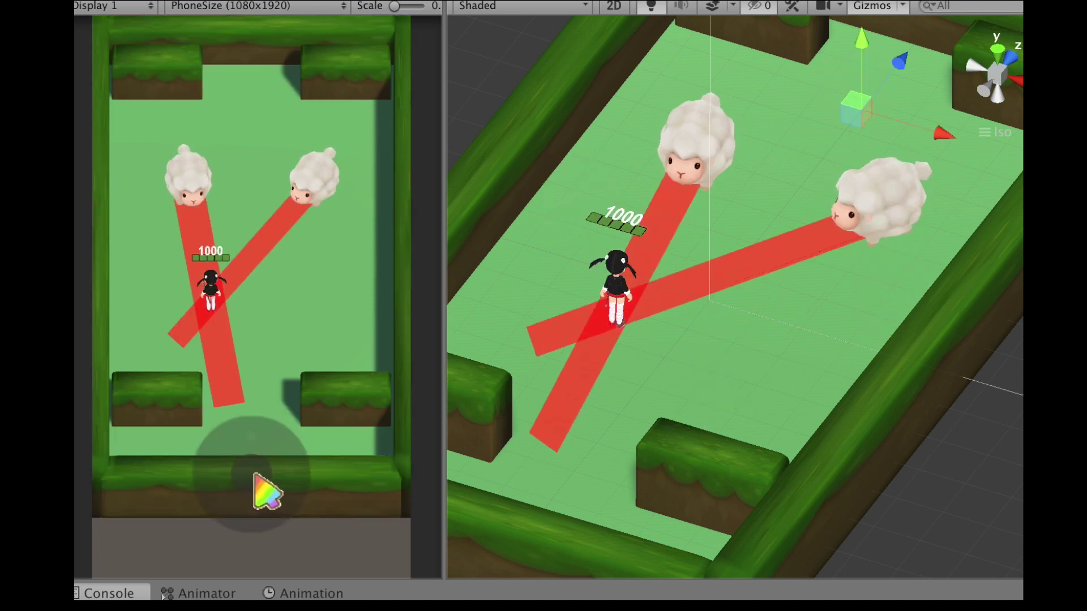
mouse_move(258, 477)
mouse_down()
mouse_move(293, 482)
mouse_move(149, 464)
mouse_up()
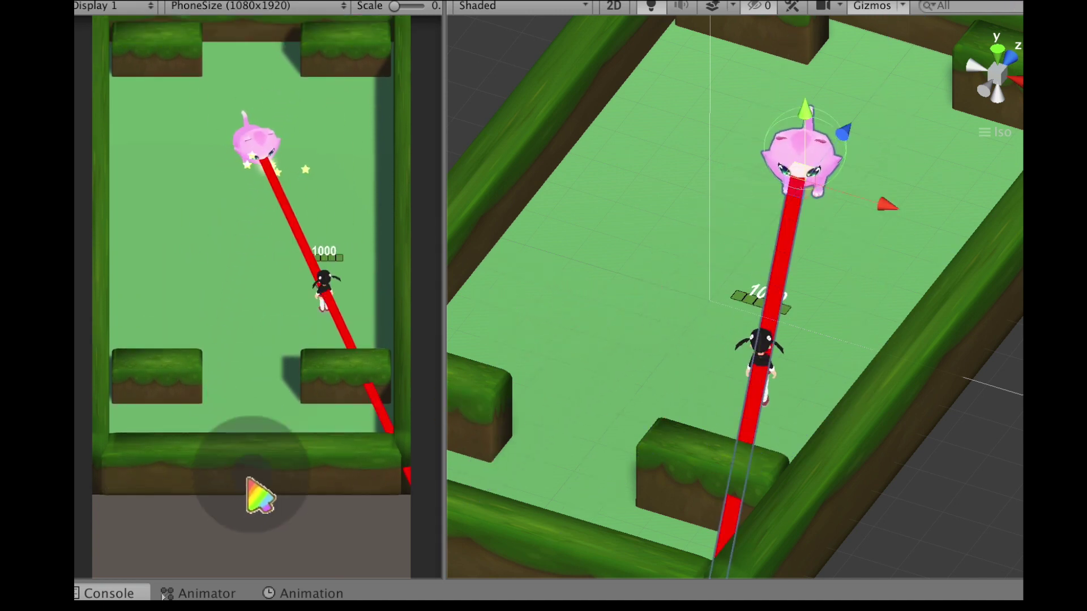
mouse_move(247, 480)
mouse_down()
mouse_move(172, 488)
mouse_move(230, 475)
mouse_move(210, 451)
mouse_up()
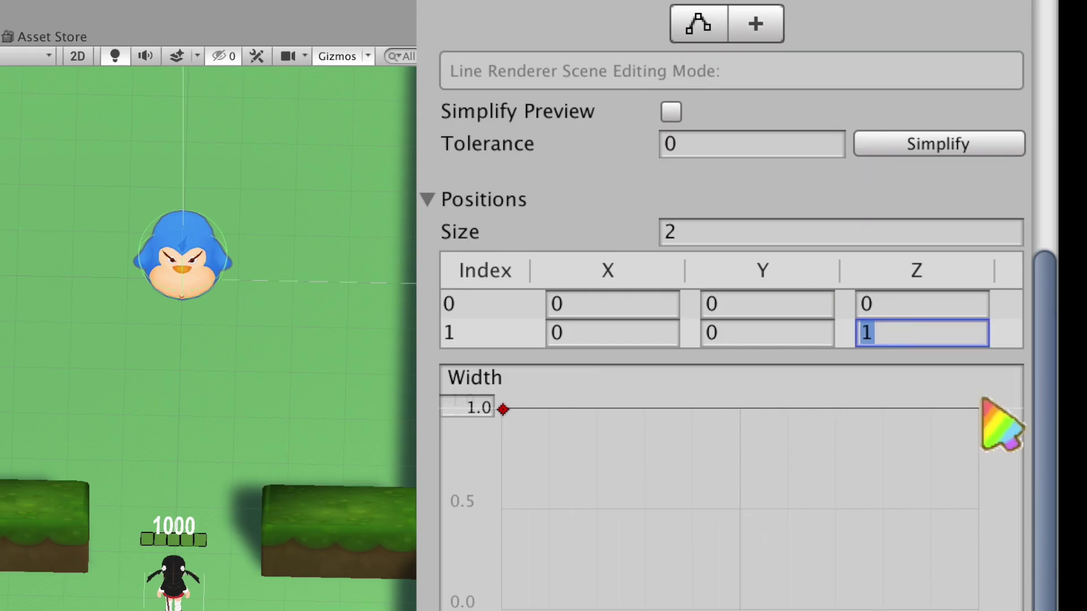
Set the second Line Renderer point's Y to 1 and add a third point at X 2, Y 2
click(739, 334)
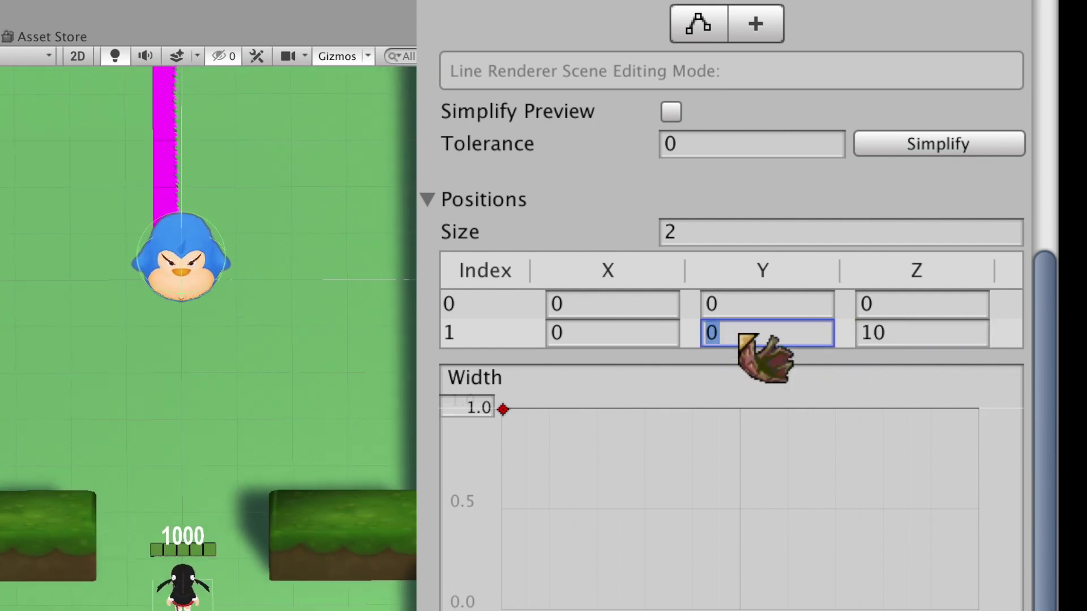
text(1)
scroll(315, 371, up, 5)
click(741, 232)
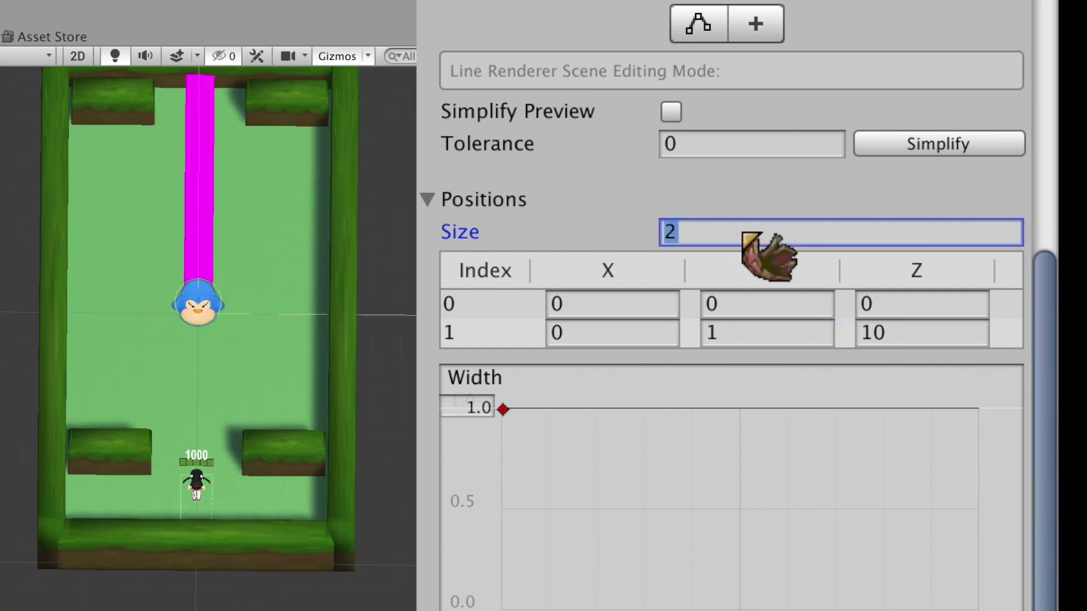
text(3)
key(Return)
click(791, 355)
text(2)
click(920, 361)
click(611, 361)
text(2)
scroll(223, 278, down, 3)
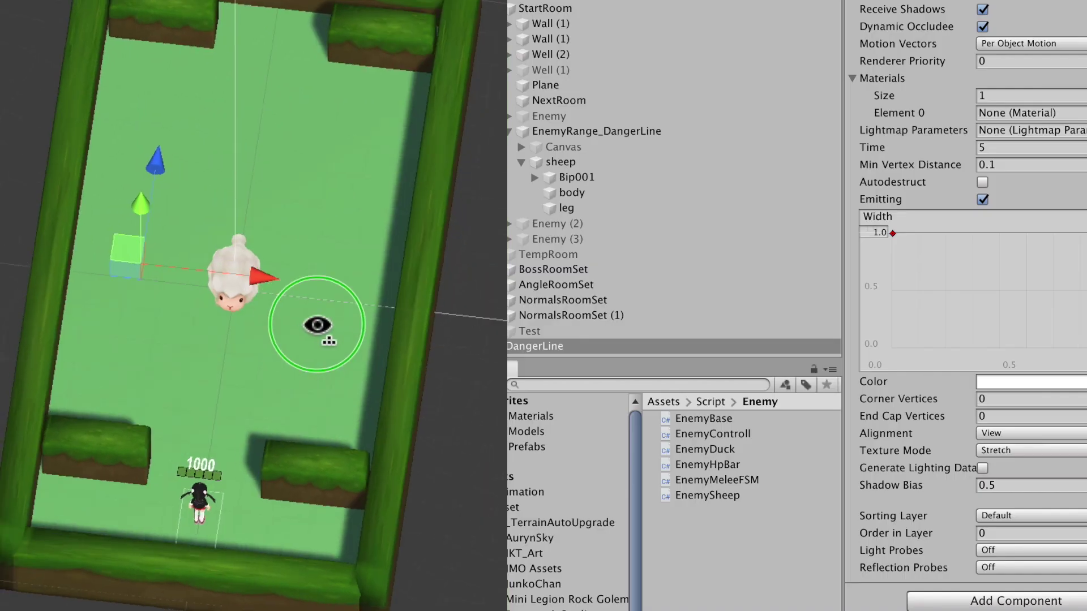
Snap the DangerLine onto the sheep and drag it through the room, leaving a magenta trail
alt+drag(317, 324, 690, 114)
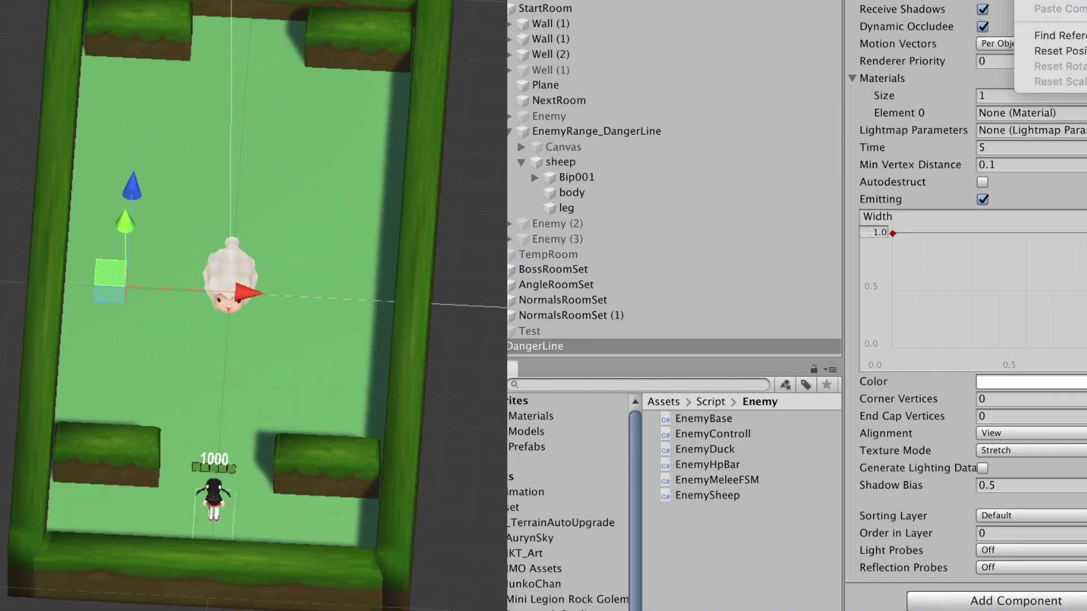
click(1058, 51)
drag(241, 270, 227, 338)
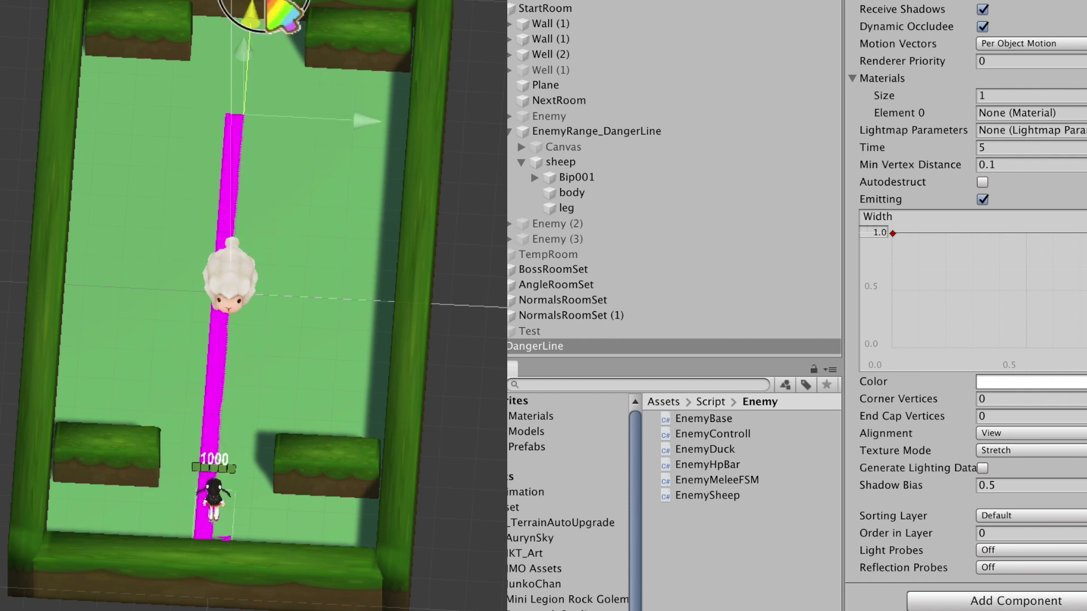
mouse_move(227, 338)
mouse_down()
mouse_move(249, 258)
mouse_move(207, 606)
mouse_up()
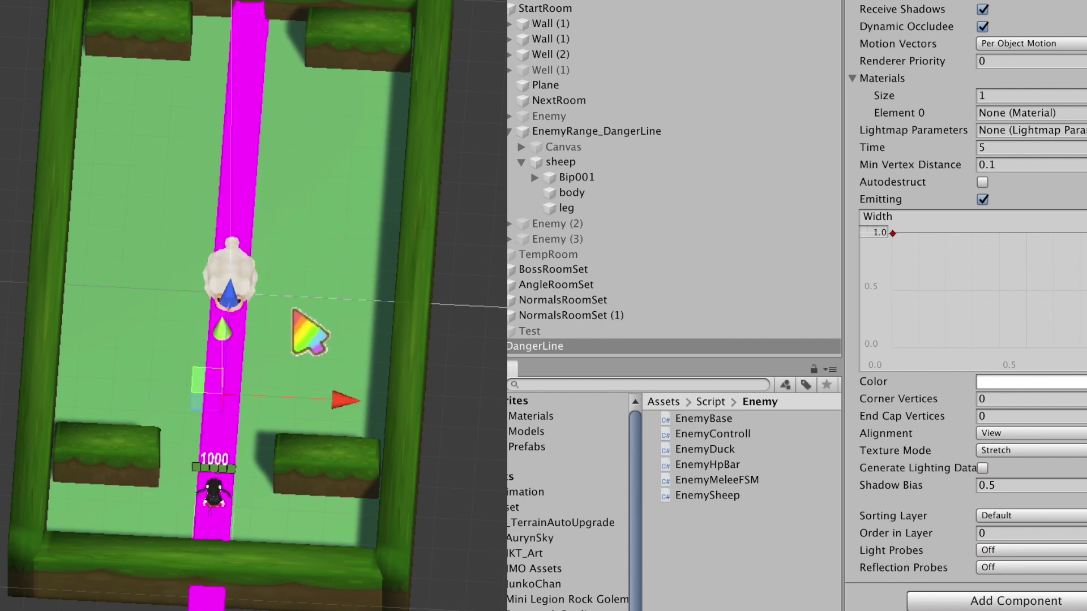
alt+drag(304, 334, 351, 379)
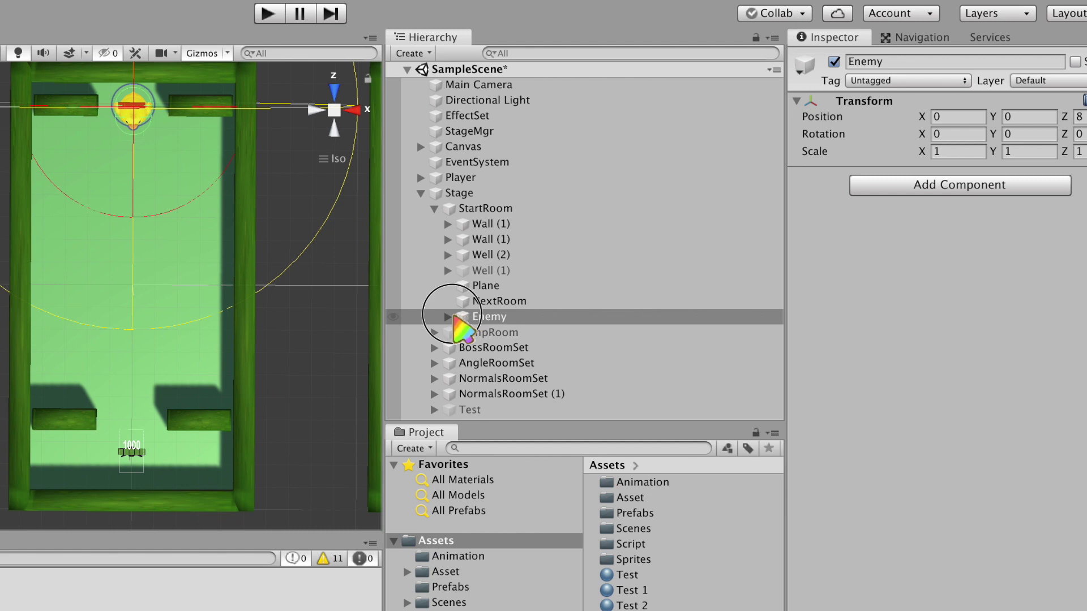
Duplicate the Enemy object and name the copy EnemyRange_DangerLine
click(447, 316)
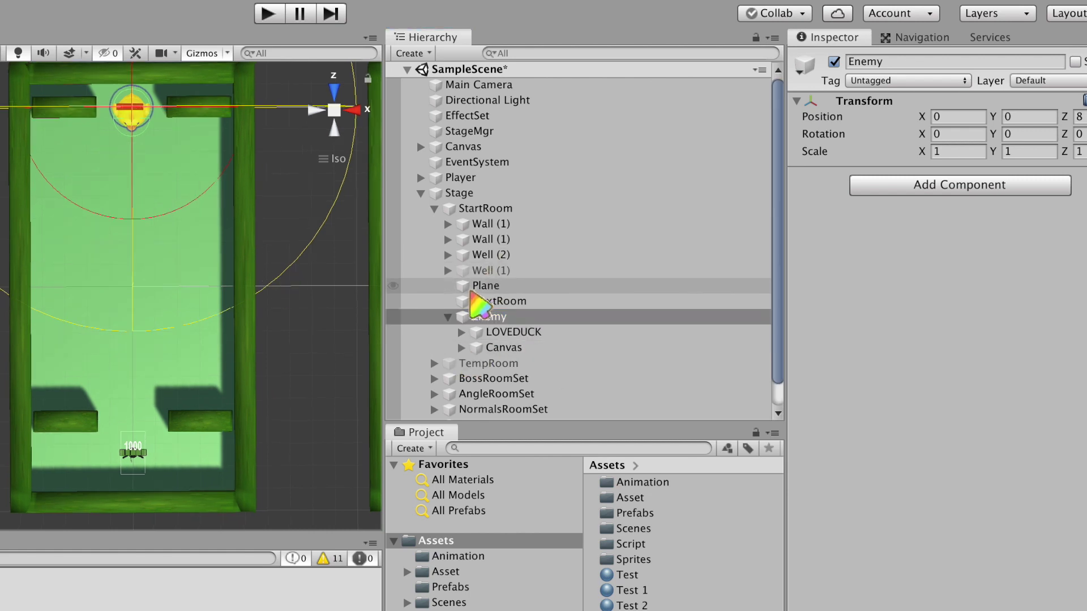
click(509, 316)
key(ctrl+d)
key(ctrl+d)
key(ctrl+d)
click(545, 316)
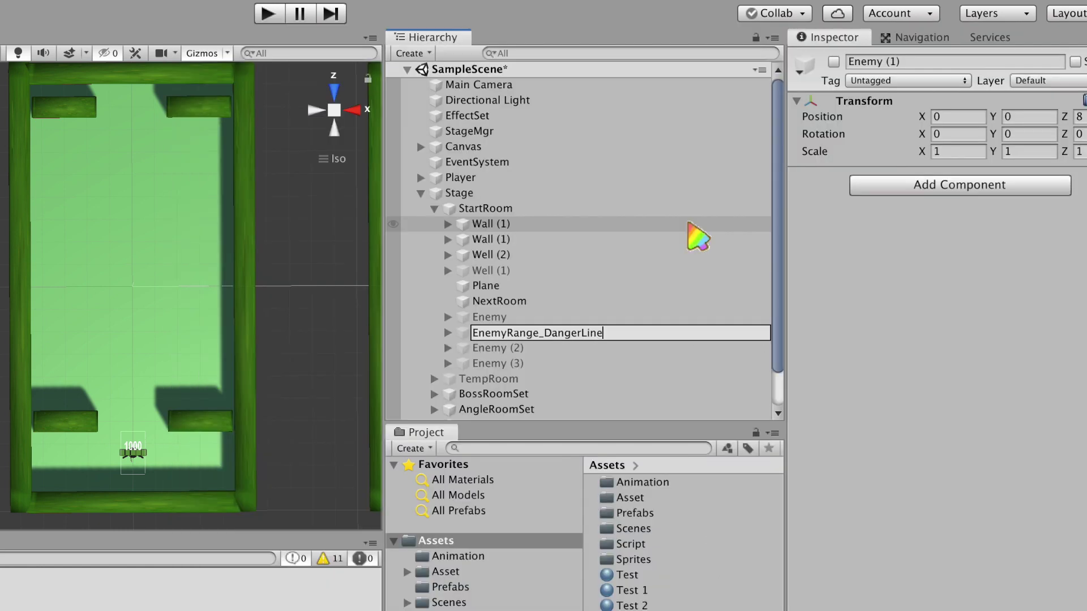
key(Return)
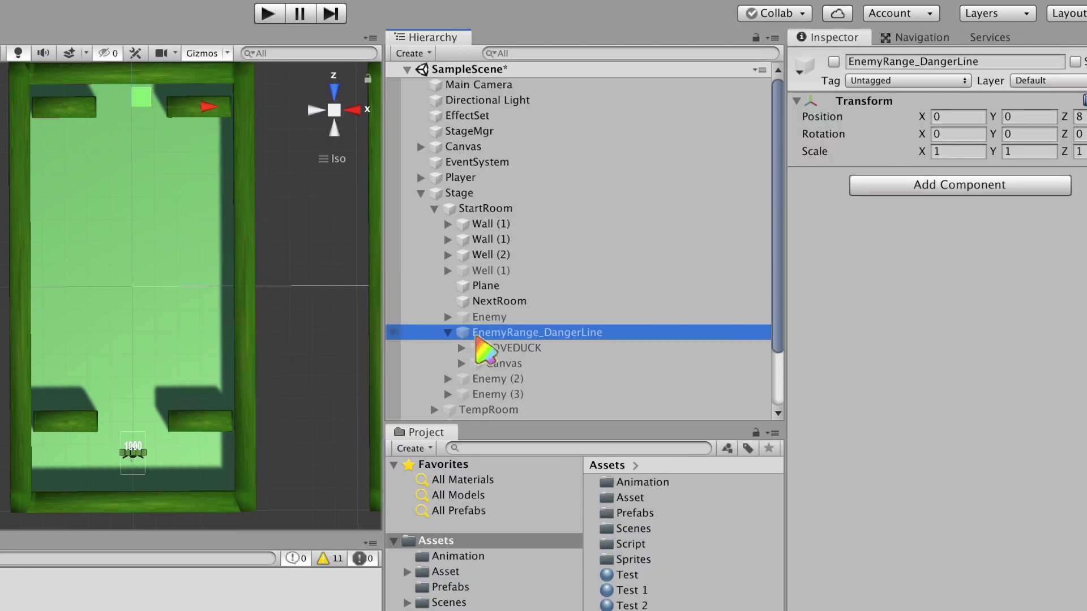
Replace the LOVEDUCK model with the sheep prefab, reset and scaled to 0.2
click(476, 346)
key(Delete)
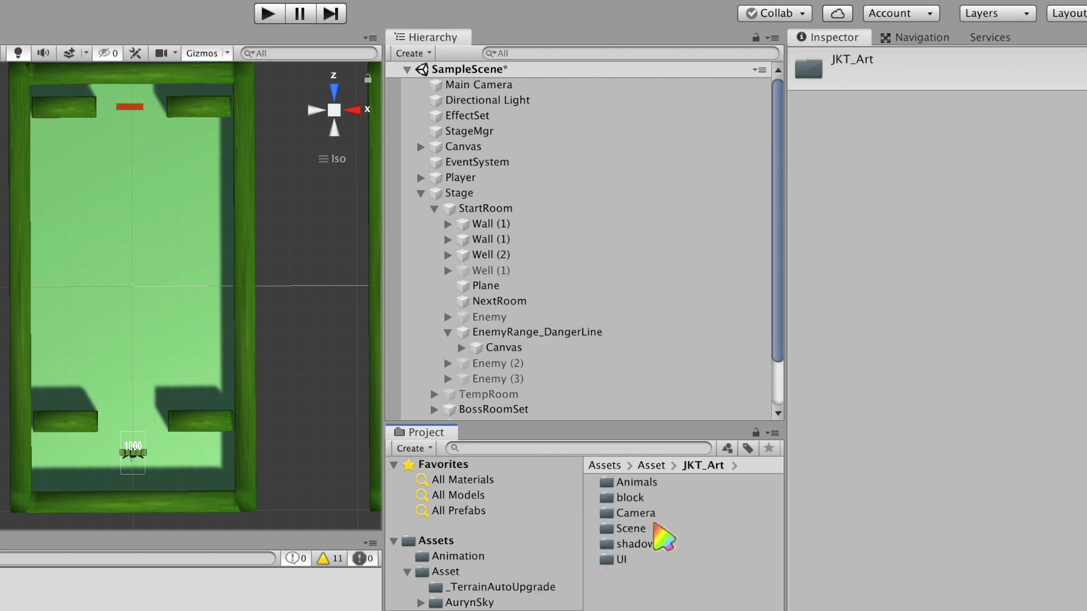
double_click(636, 482)
double_click(626, 585)
drag(631, 528, 141, 292)
click(1083, 118)
click(999, 139)
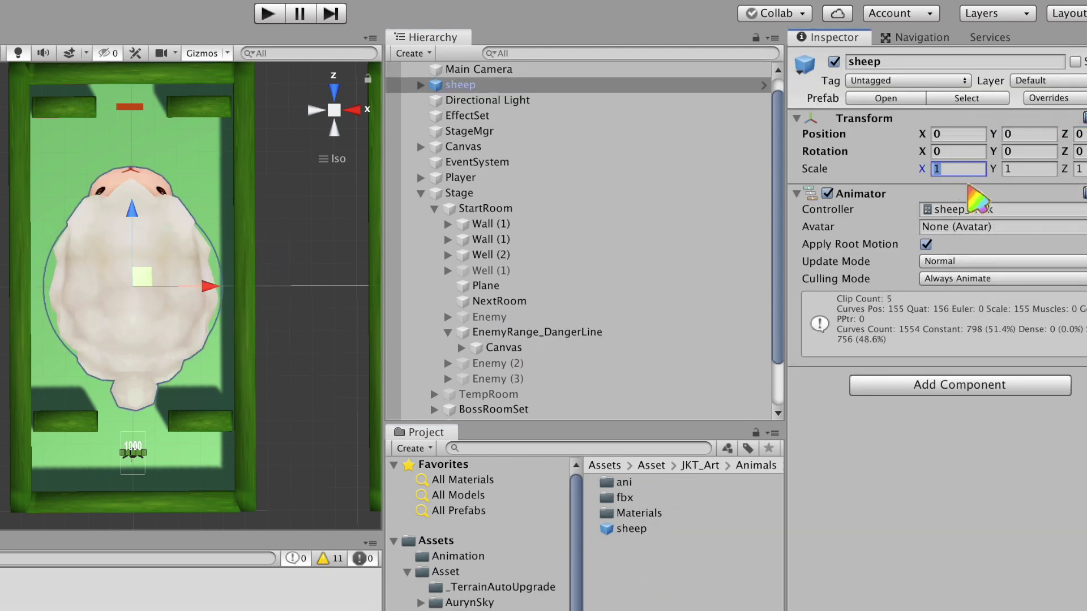
text(0.2)
key(Tab)
text(0.2)
key(Tab)
text(0.2)
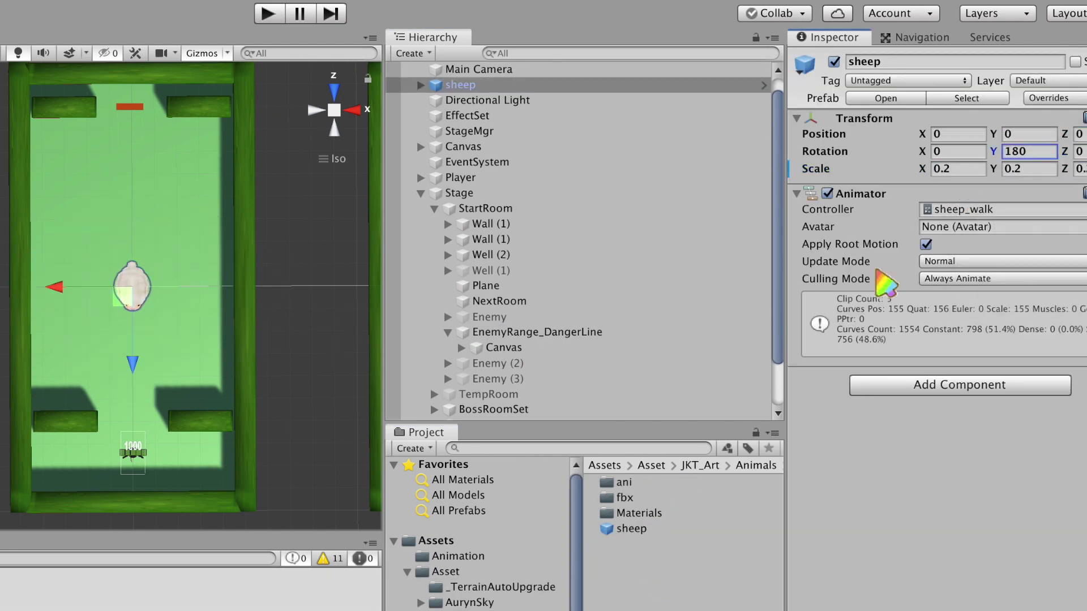
Make the sheep a child of EnemyRange_DangerLine and fully unpack its prefab
click(478, 333)
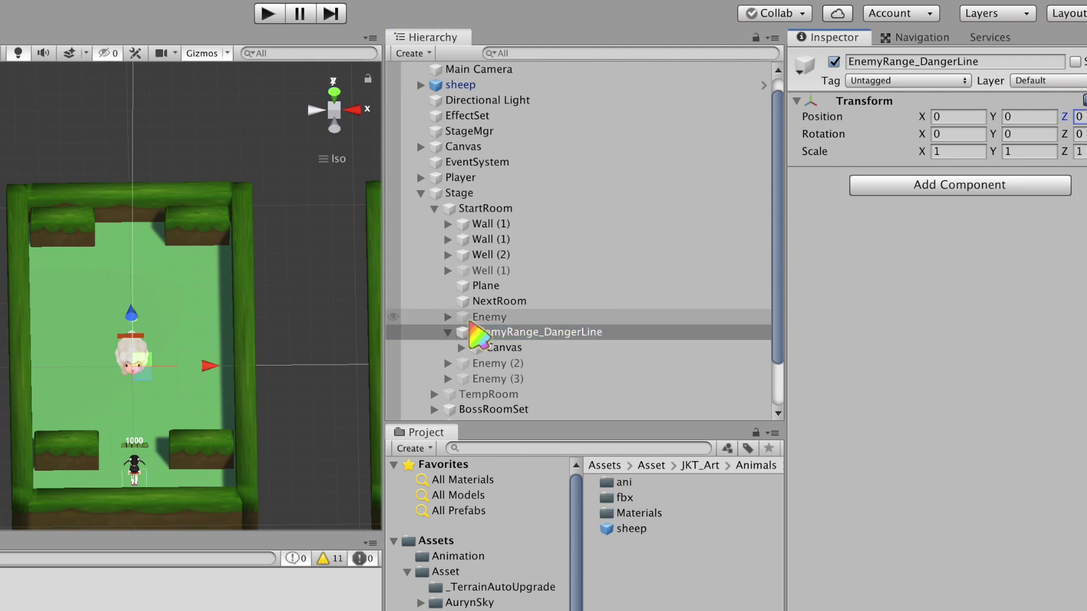
drag(460, 85, 537, 332)
right_click(487, 349)
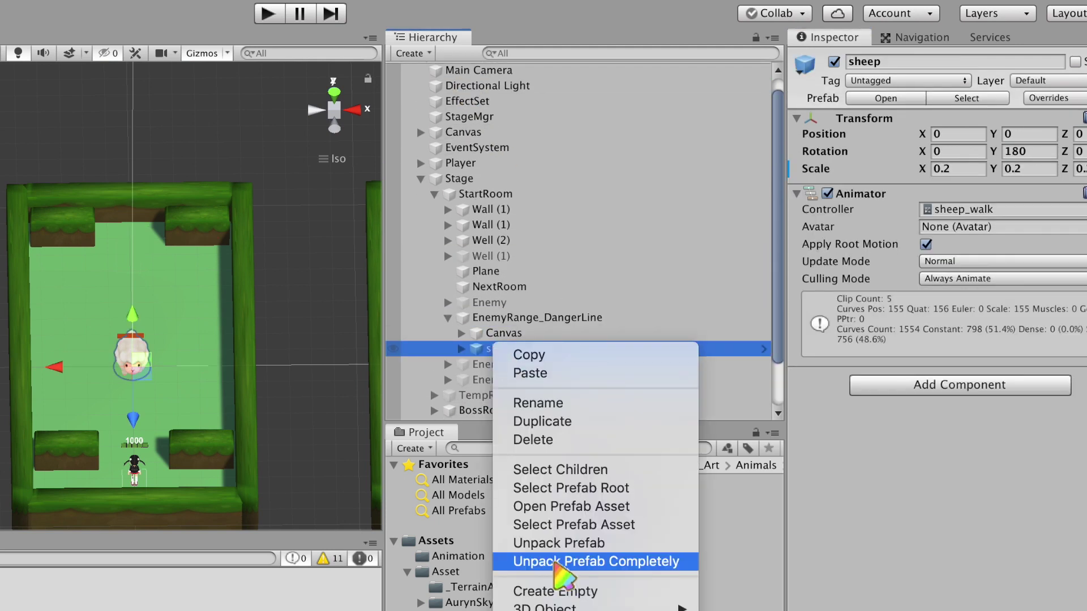
click(554, 561)
Give the sheep a Rigidbody with Continuous collision detection and a Sphere Collider
click(933, 368)
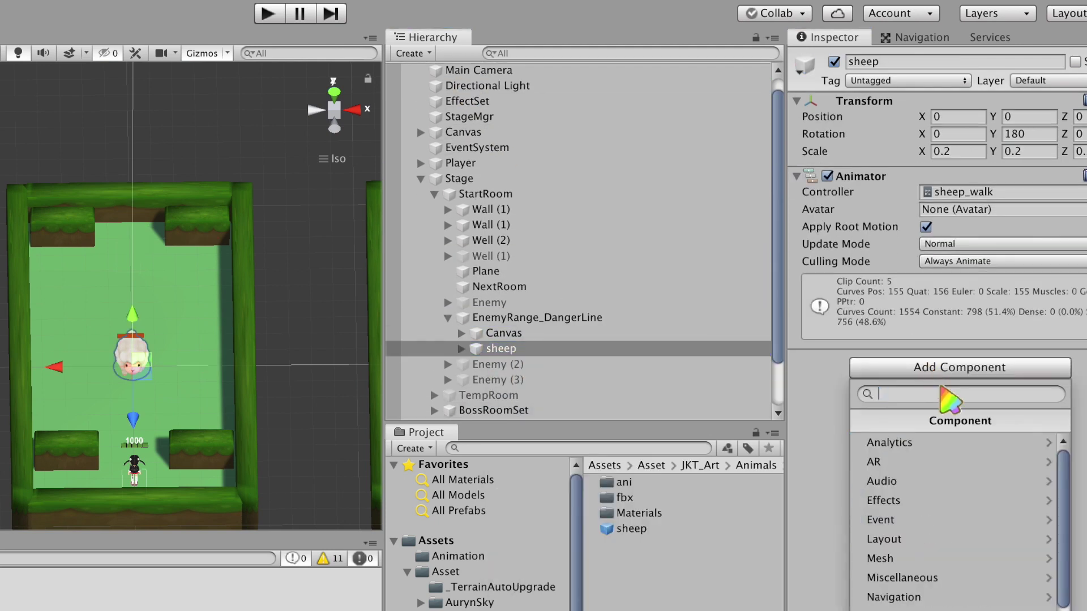
text(ri)
key(Return)
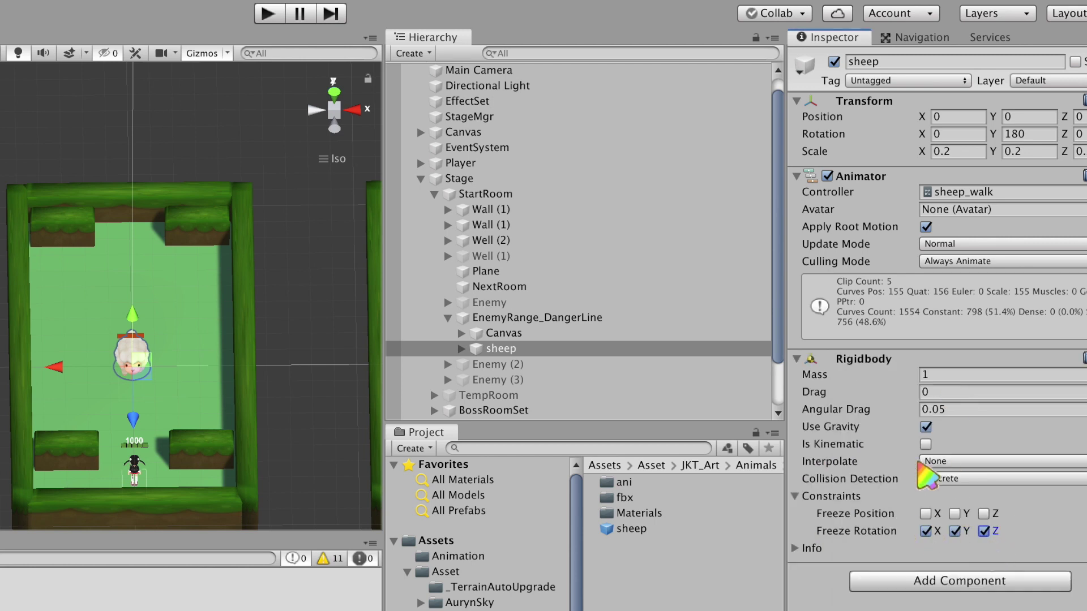
click(928, 478)
click(957, 496)
click(959, 580)
text(coll)
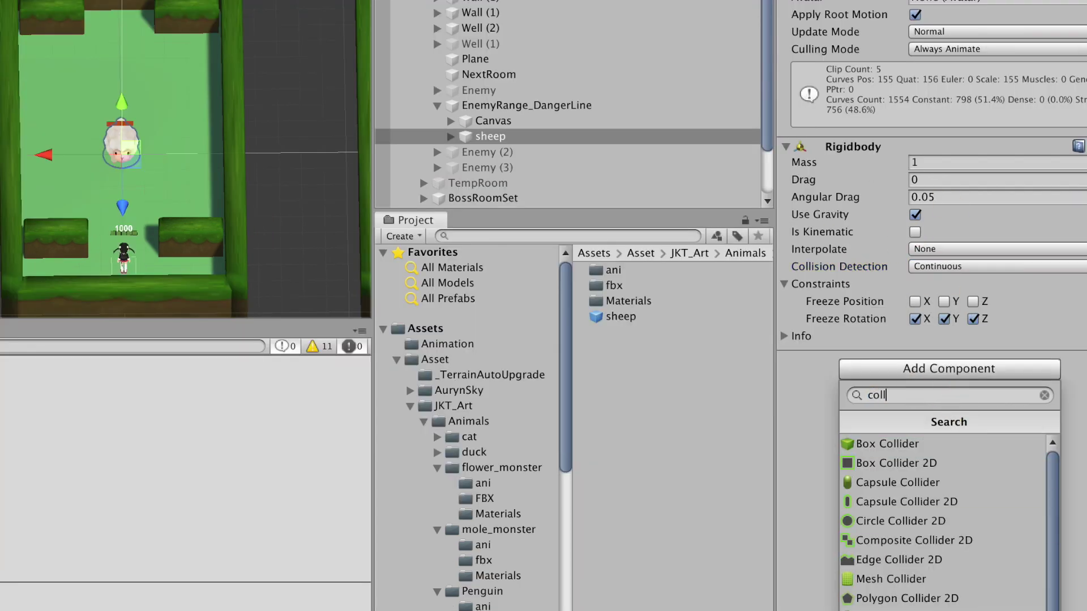
click(906, 610)
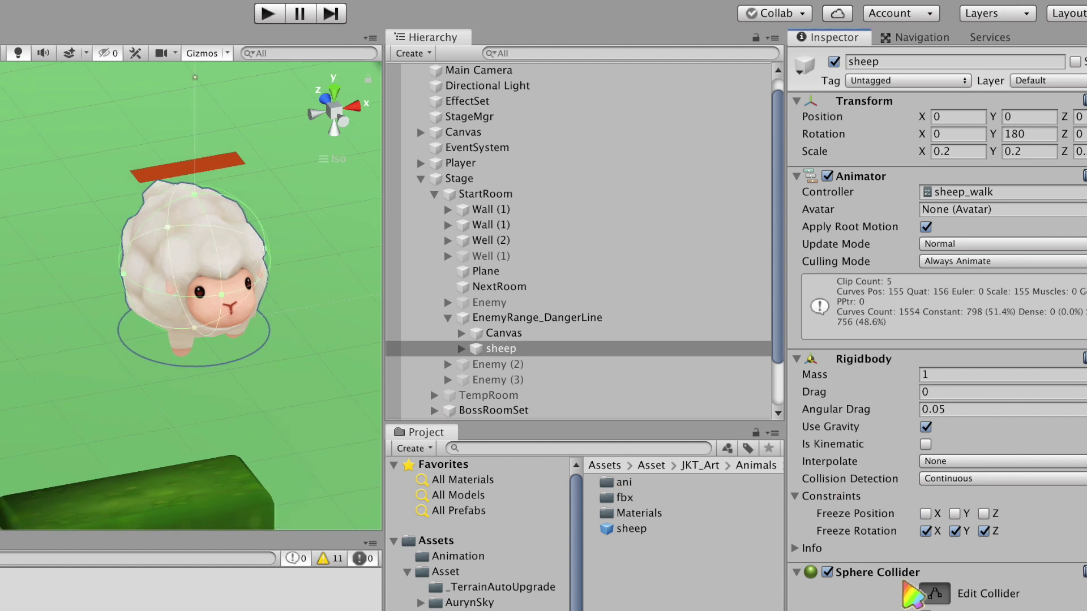
Delete the sheep's shadow (1) child object
click(510, 348)
key(Right)
click(544, 306)
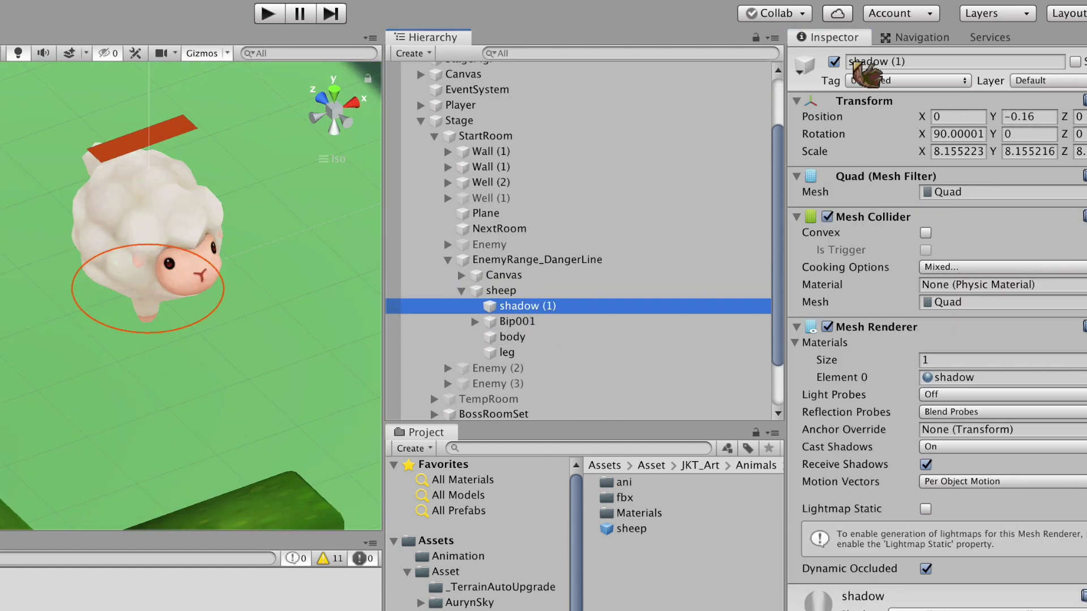
key(Delete)
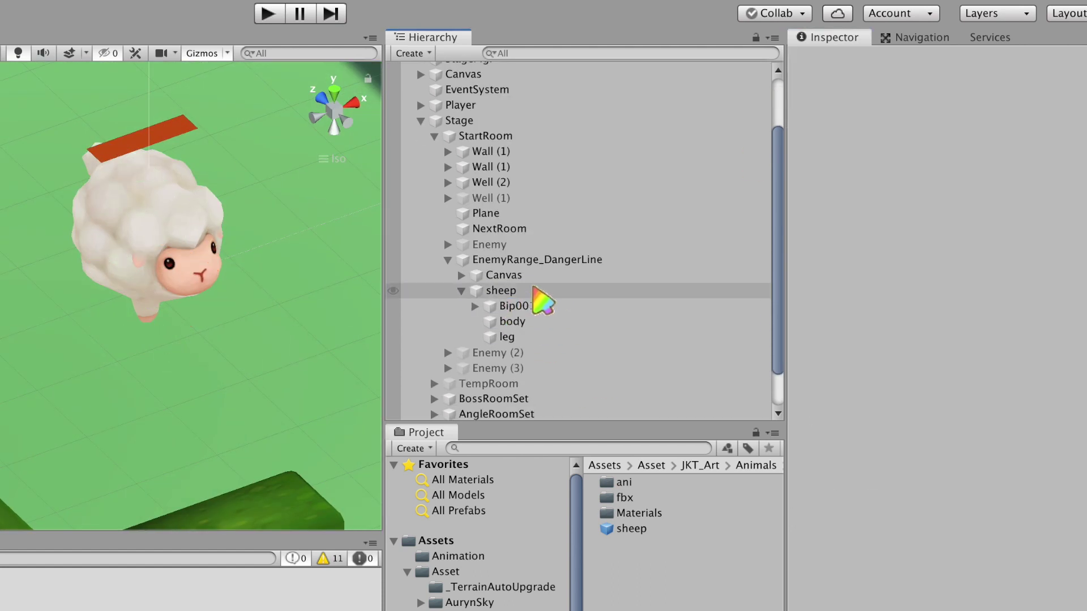
Add an empty BoltGenPosition child under the sheep and pick a tag for the sheep
click(533, 289)
right_click(533, 290)
click(711, 586)
text(BoltGenP)
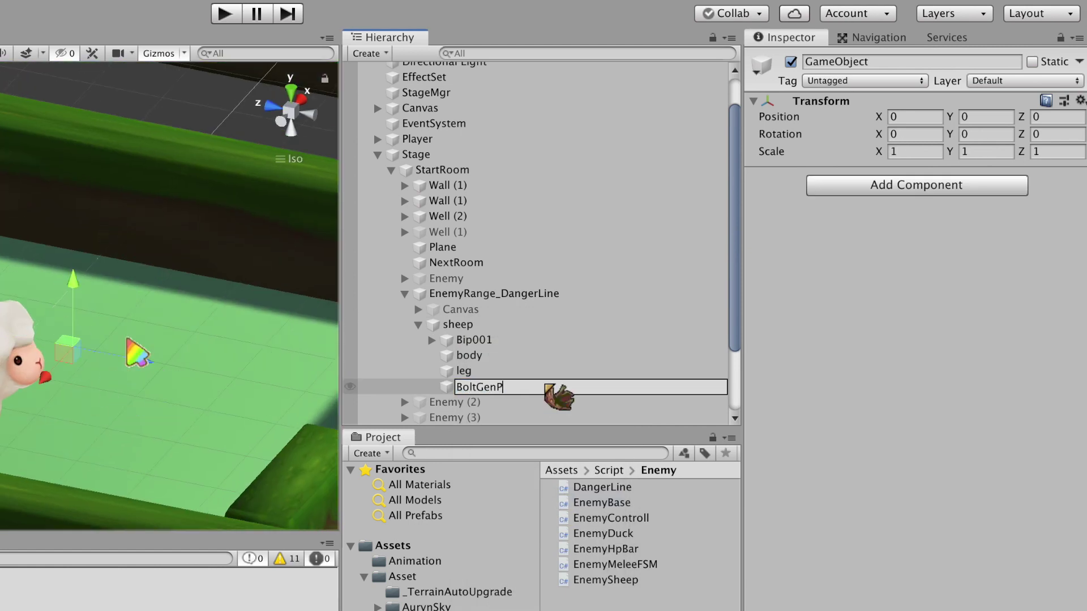
text(osition)
key(Return)
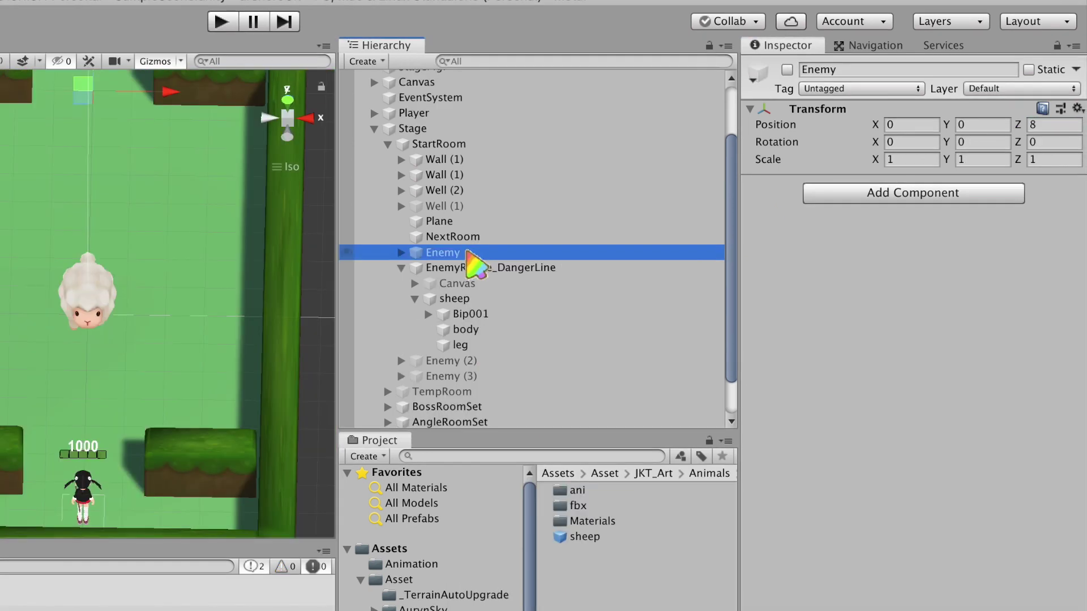
click(455, 298)
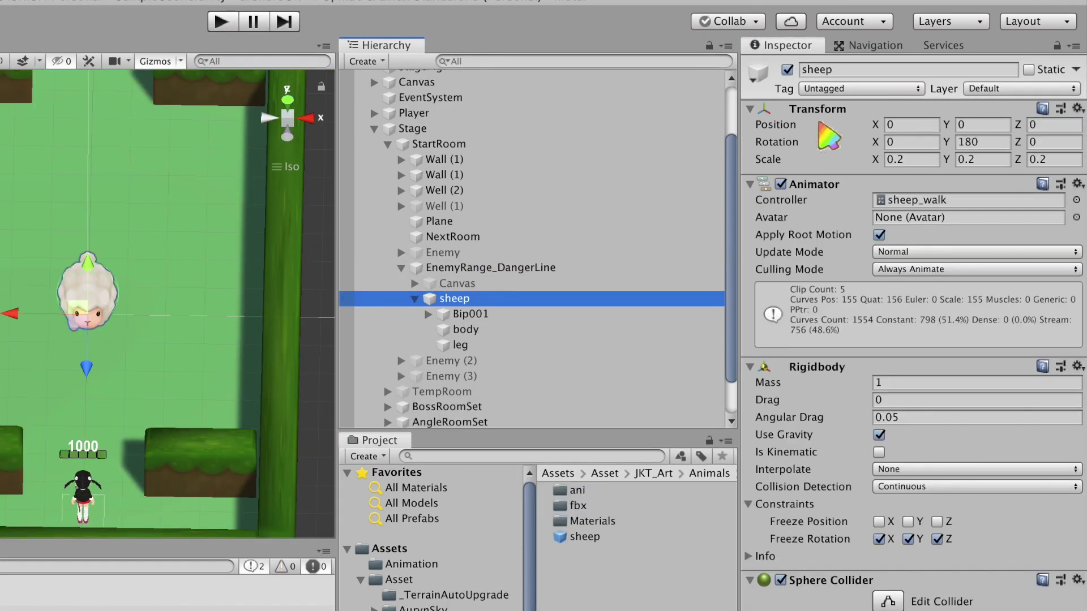
click(860, 89)
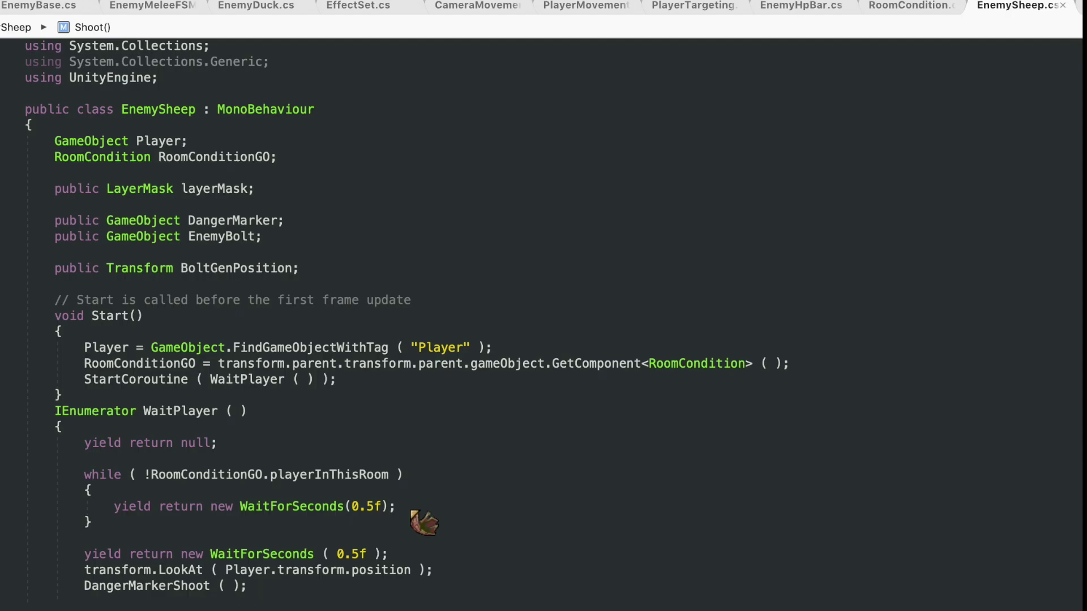
Steer the player character down the arena while enemies cast danger lines
scroll(412, 512, down, 5)
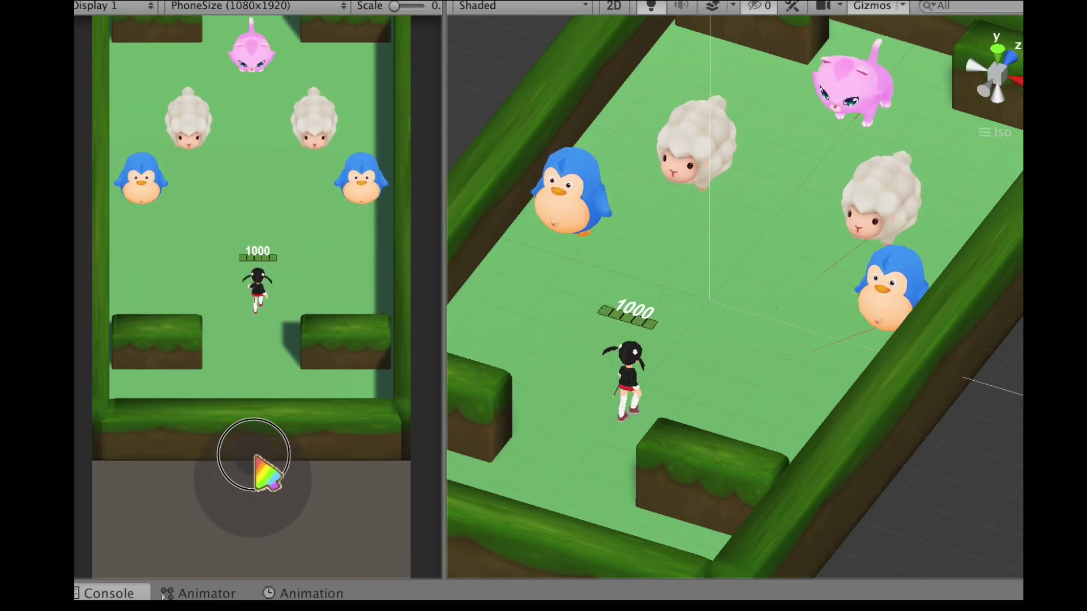
drag(255, 455, 237, 495)
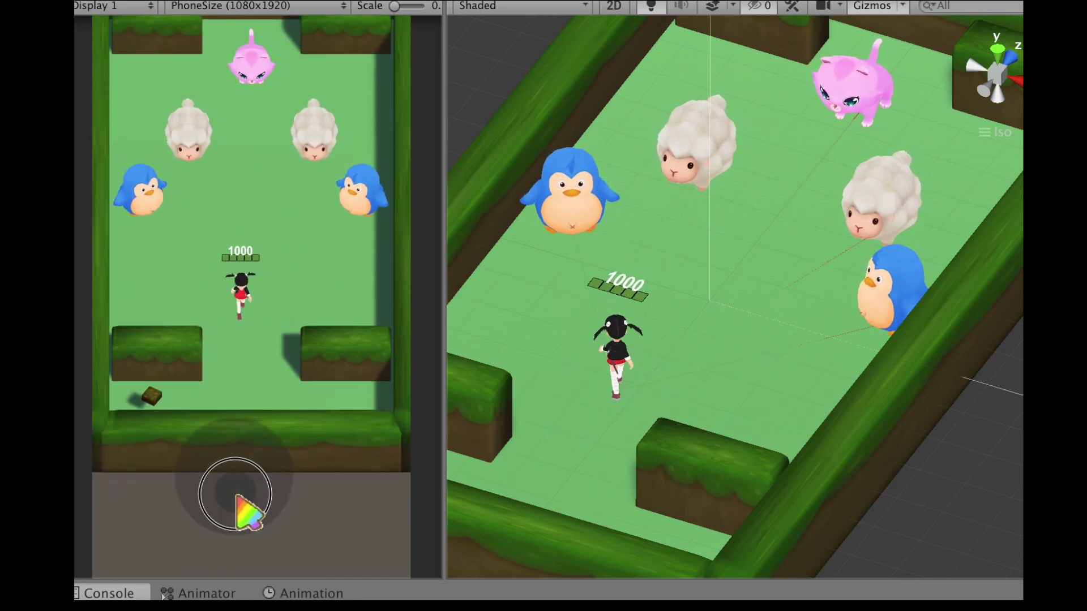
Run the character up and to the right while the cat fires its laser
mouse_move(237, 496)
mouse_down()
mouse_move(276, 479)
mouse_move(230, 485)
mouse_up()
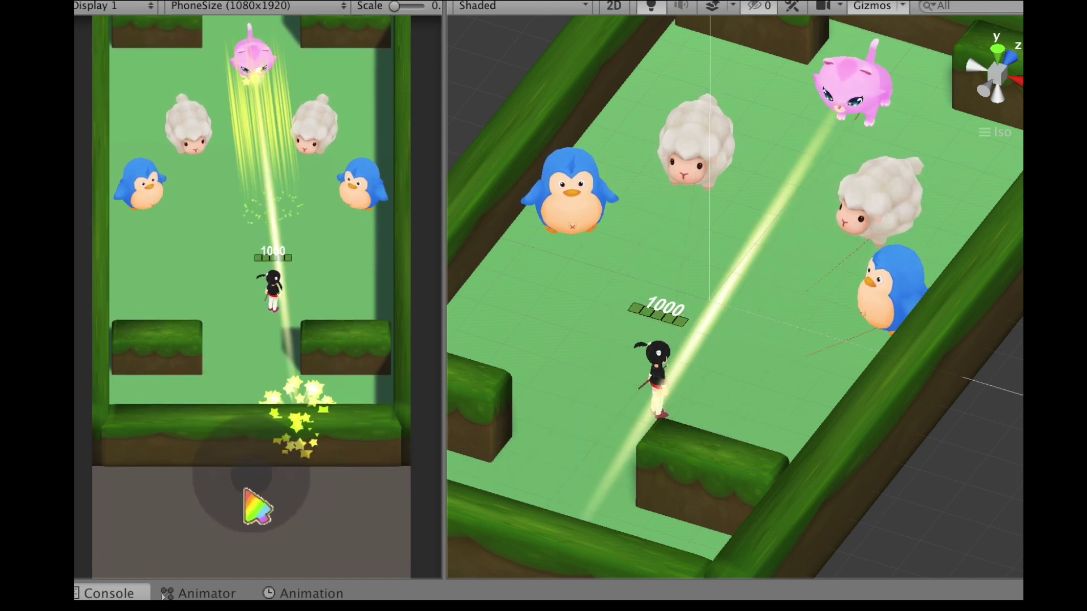
drag(230, 486, 287, 497)
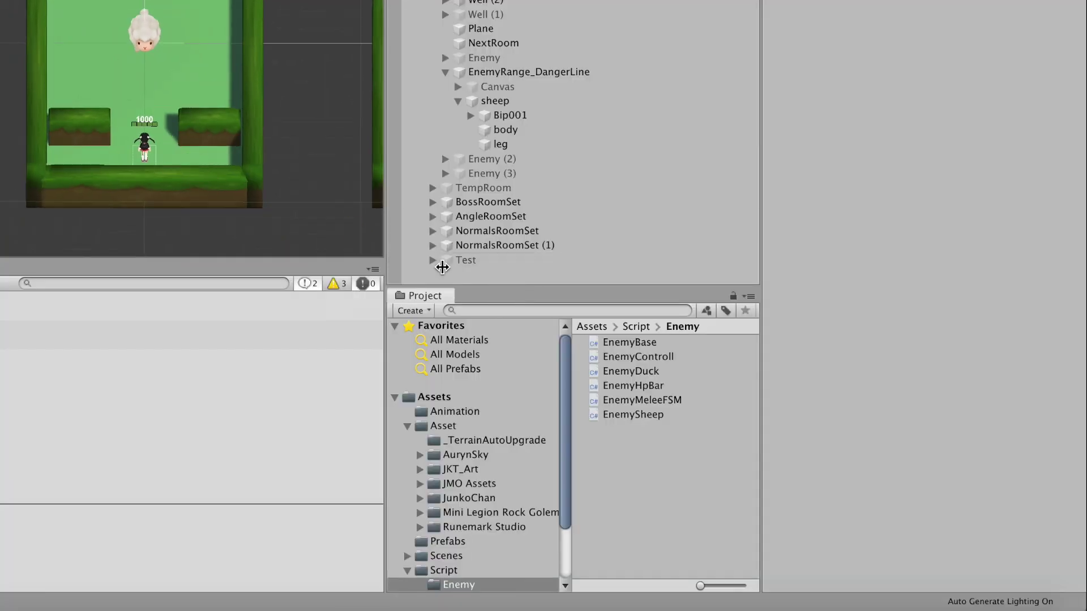
Create an empty DangerLine object at the origin with a Trail Renderer
right_click(481, 274)
click(577, 432)
text(DangerLine)
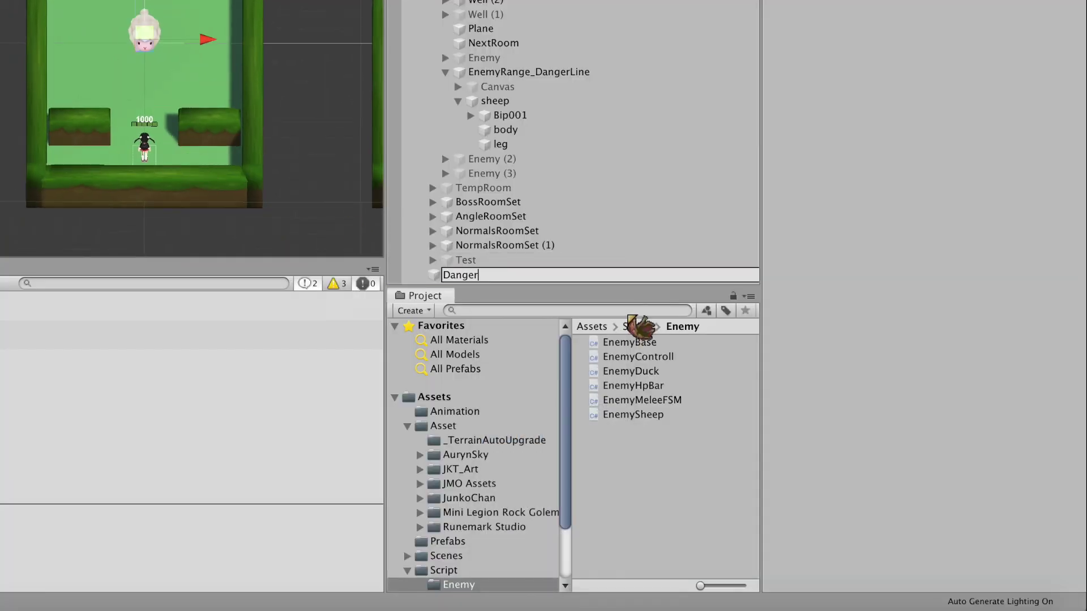
key(Return)
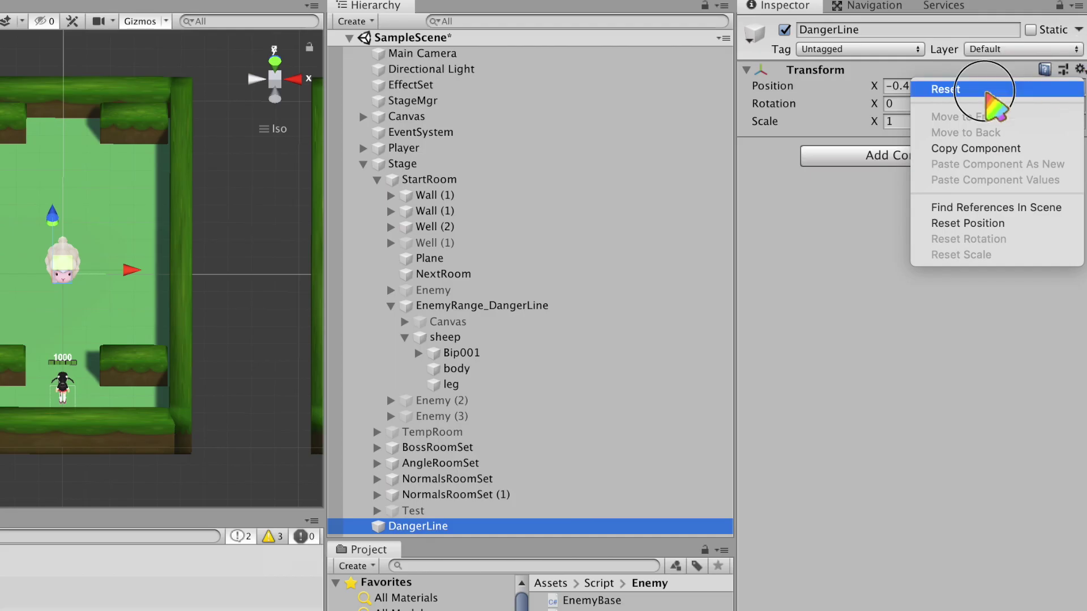
click(986, 90)
click(892, 156)
text(trail)
click(917, 232)
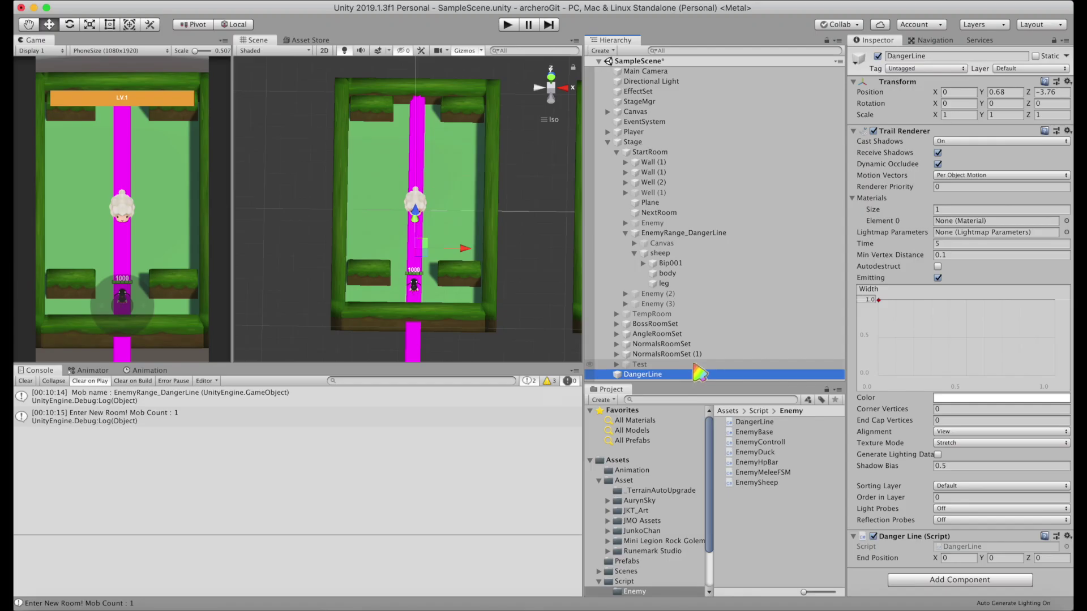
click(697, 372)
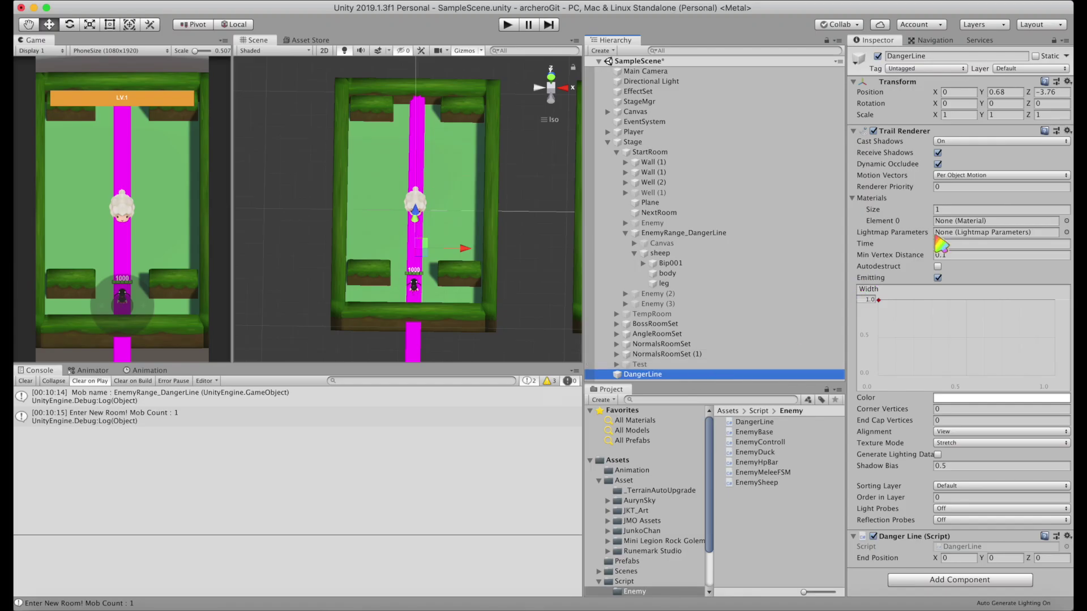
Give the DangerLine trail the Default-Line material and assign the DangerLine prefab as the sheep's Danger Marker
click(1066, 221)
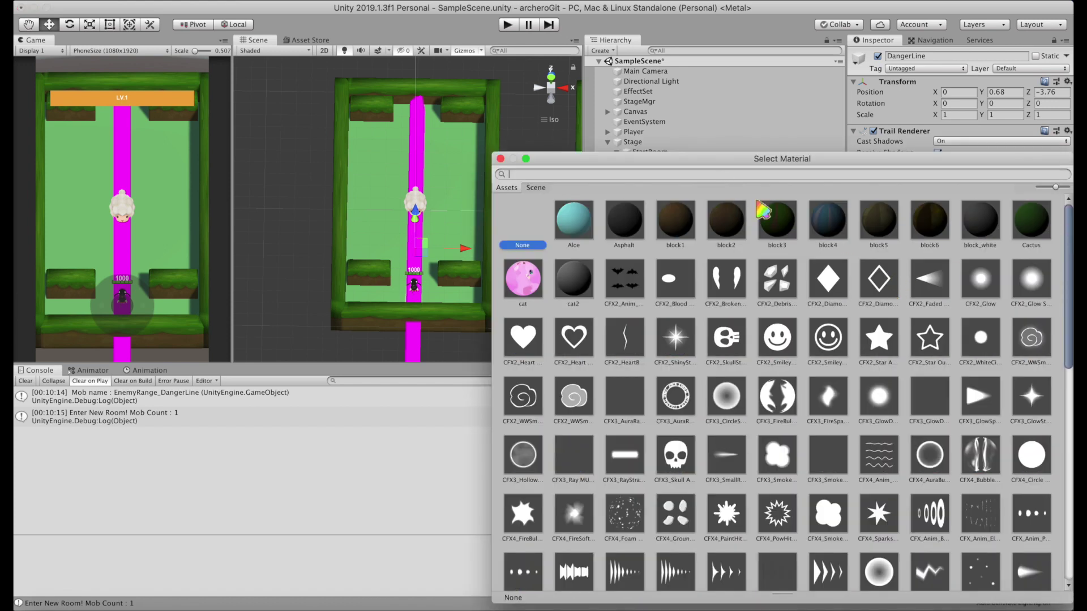
text(de)
click(886, 305)
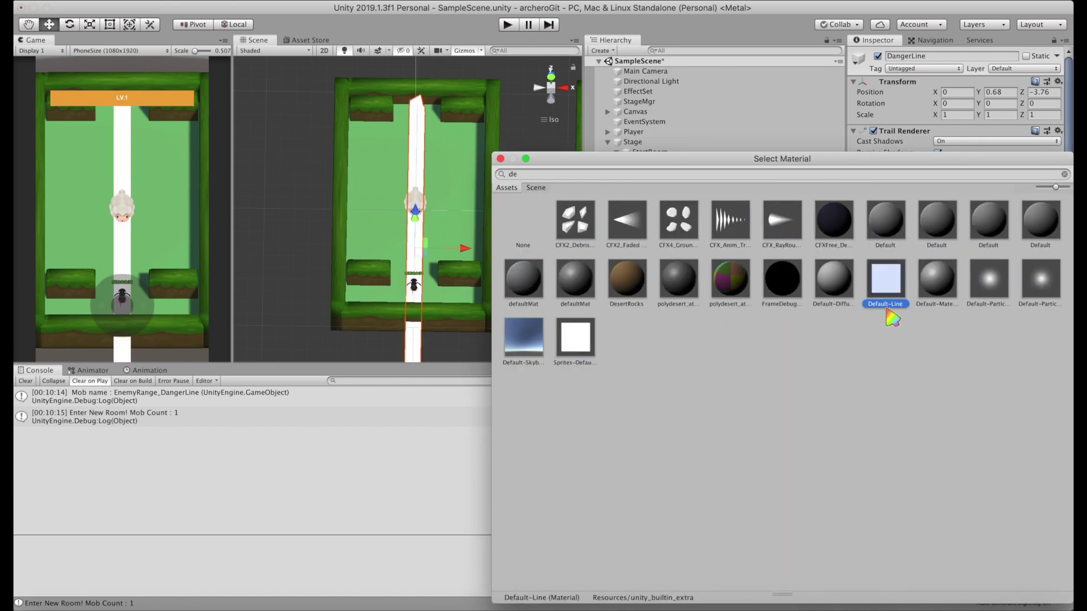
double_click(892, 304)
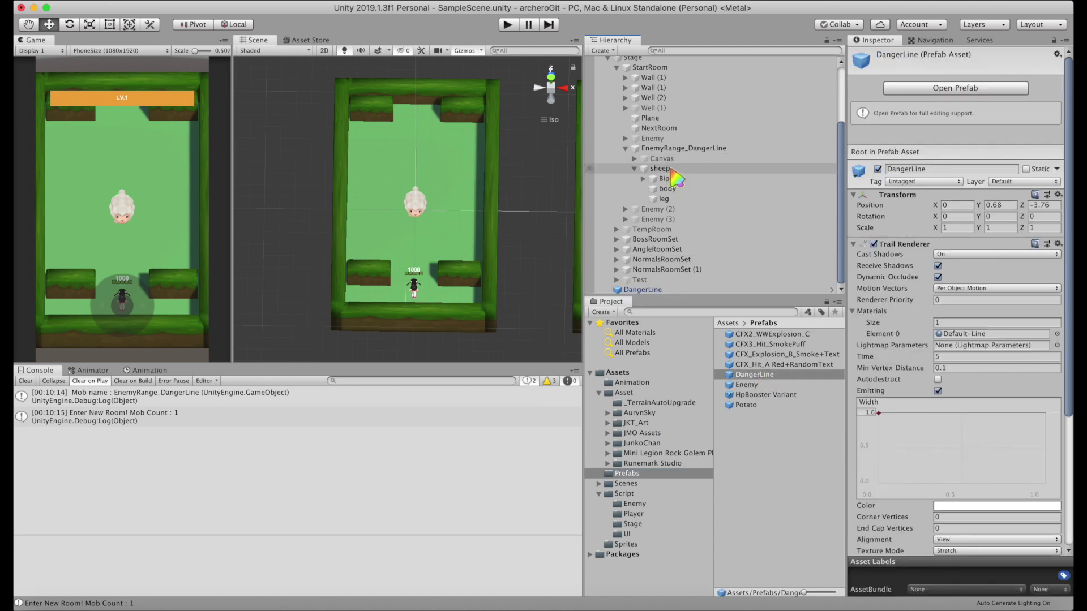
click(662, 169)
drag(755, 374, 963, 501)
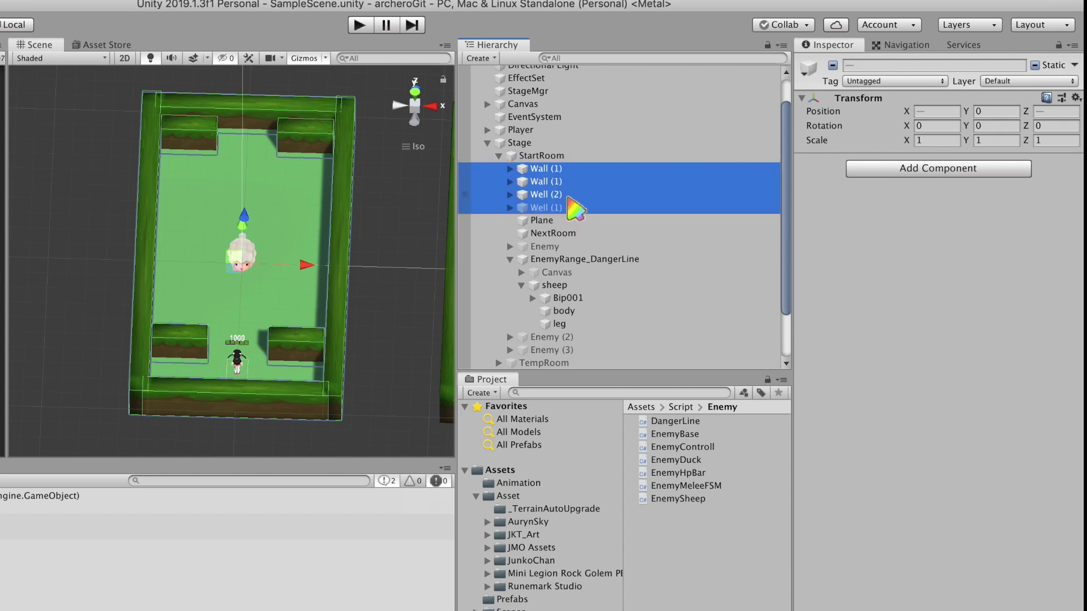
Create user layer 10 named Wall and put the four StartRoom walls and their children on it
shift+click(561, 208)
click(1027, 81)
click(1019, 182)
click(956, 288)
text(Wall)
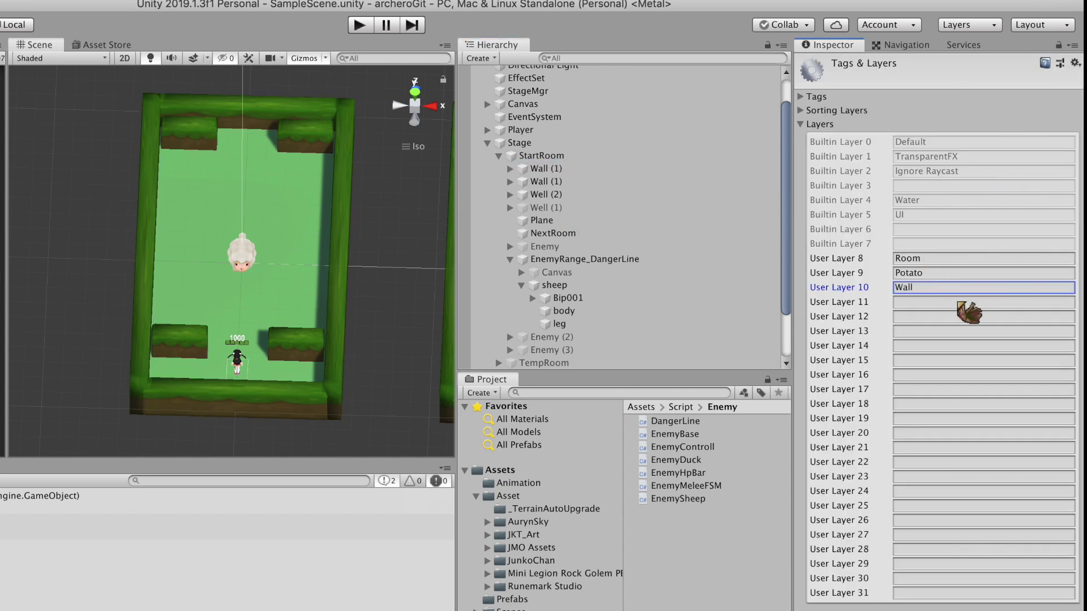
click(547, 168)
shift+click(557, 207)
click(1028, 81)
click(996, 184)
key(Return)
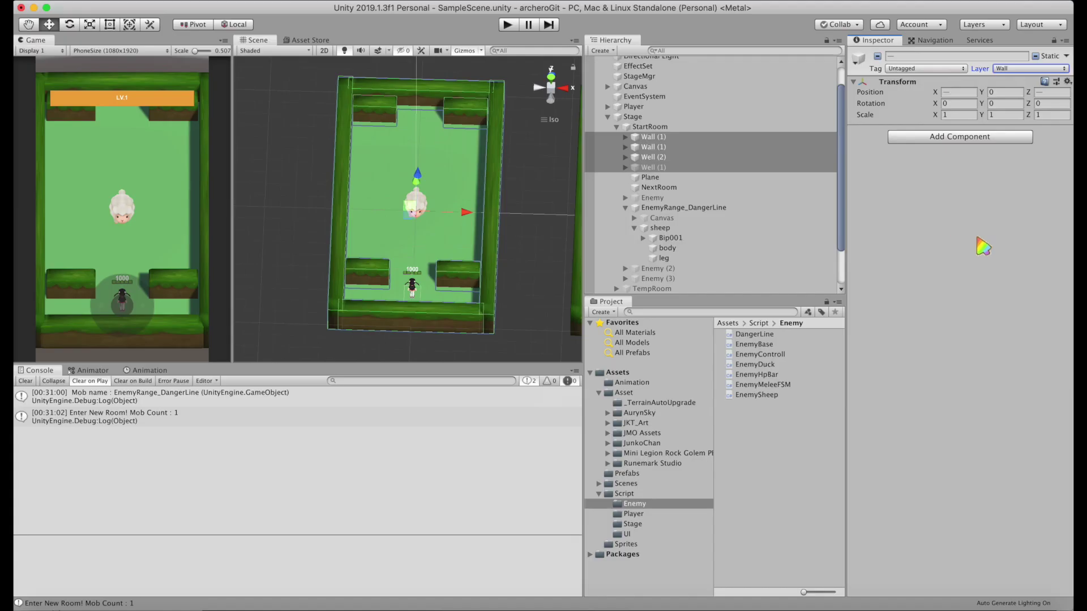
click(659, 228)
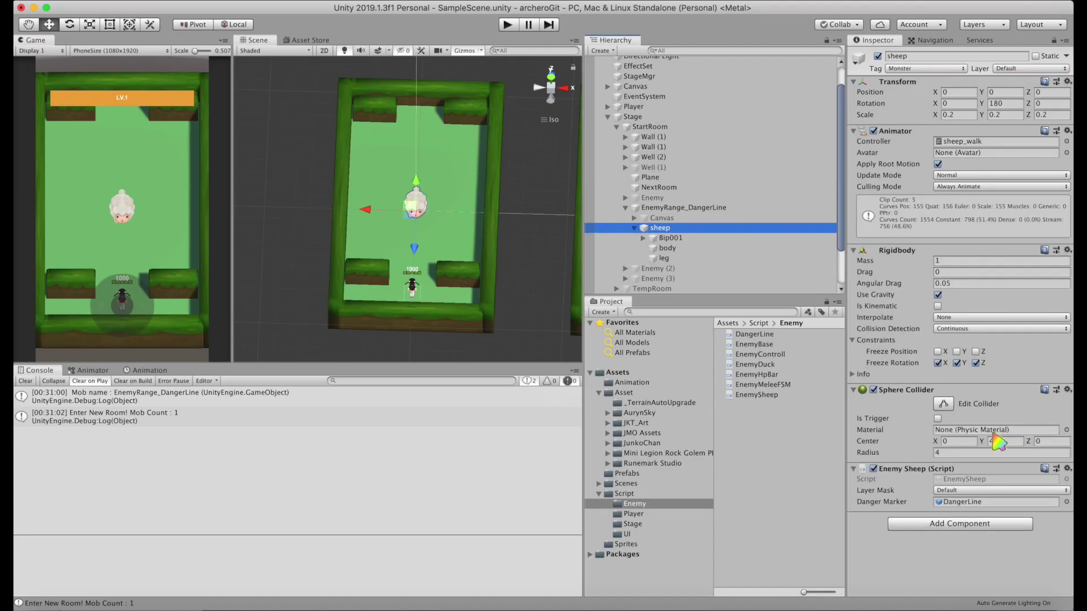
Limit the EnemySheep Layer Mask to the Wall layer only
click(975, 490)
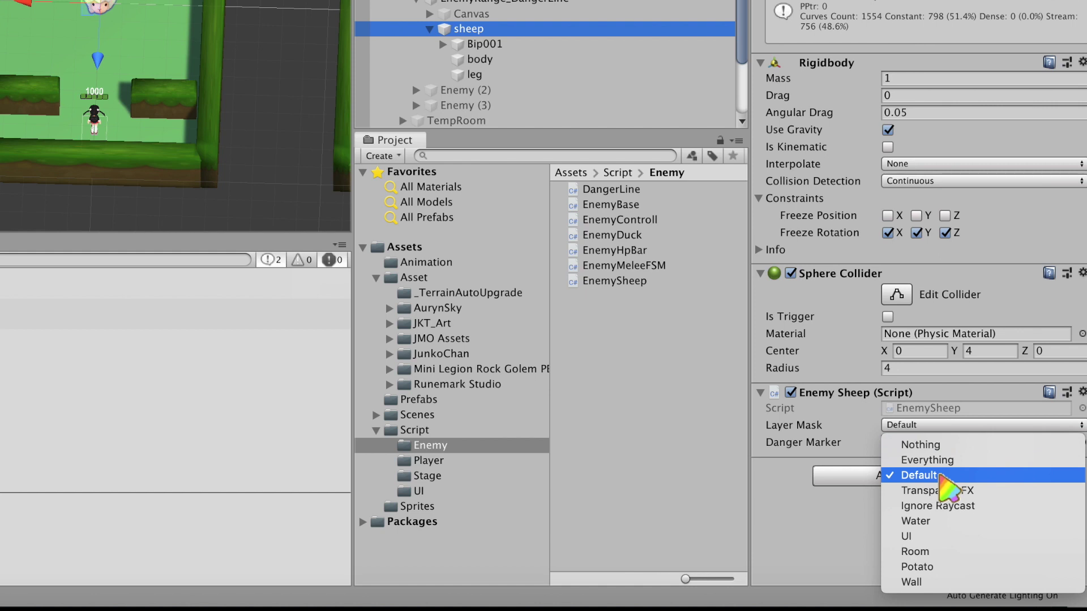
click(919, 445)
click(951, 424)
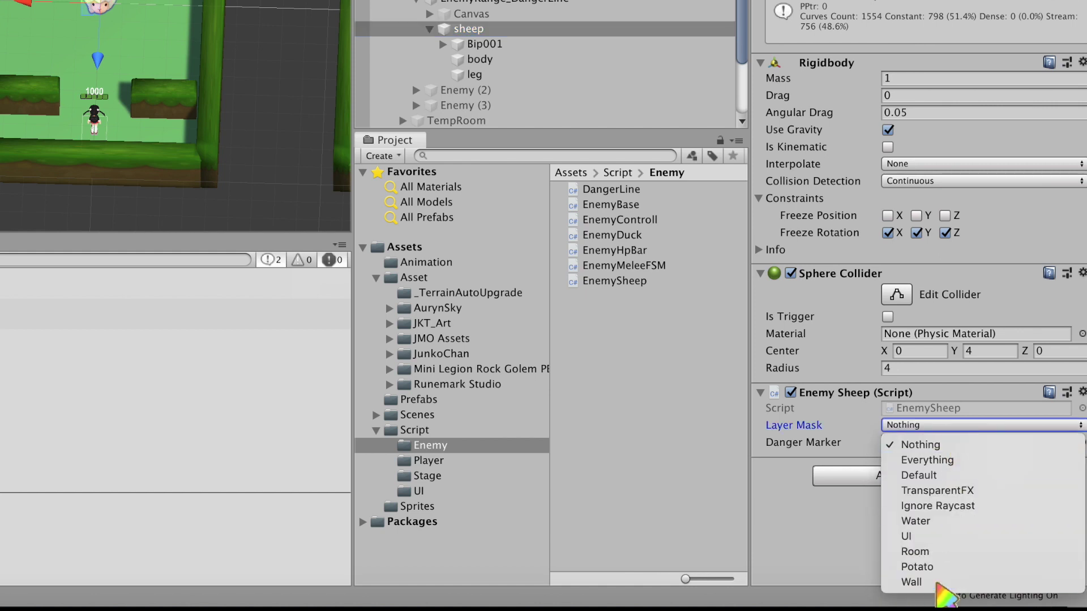
click(943, 582)
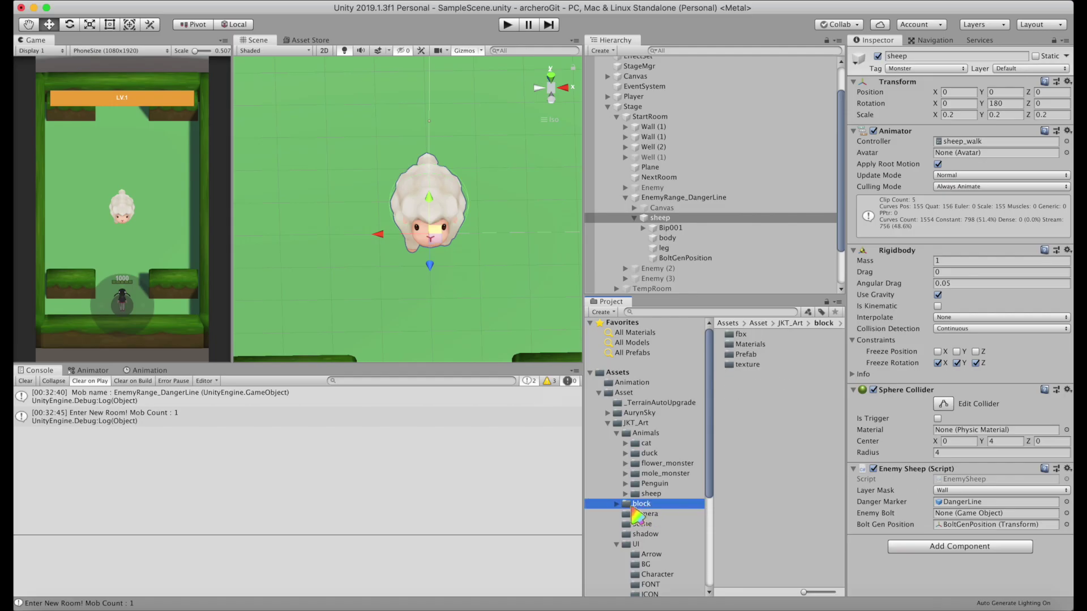
Place block_06 in the scene with its position and rotation reset
key(Right)
click(651, 534)
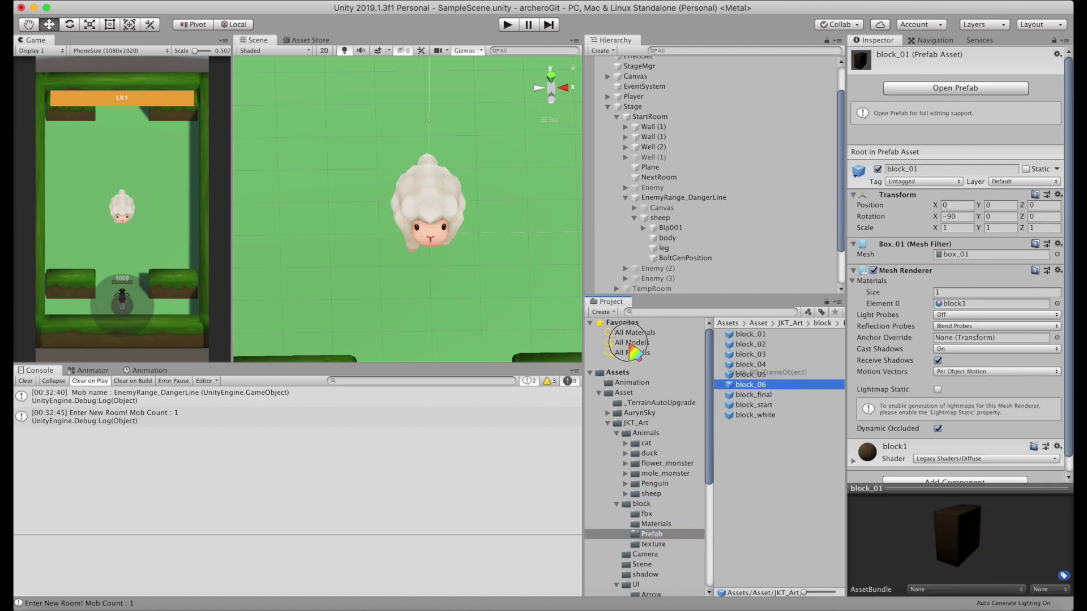
drag(750, 385, 437, 240)
click(1068, 92)
click(1018, 106)
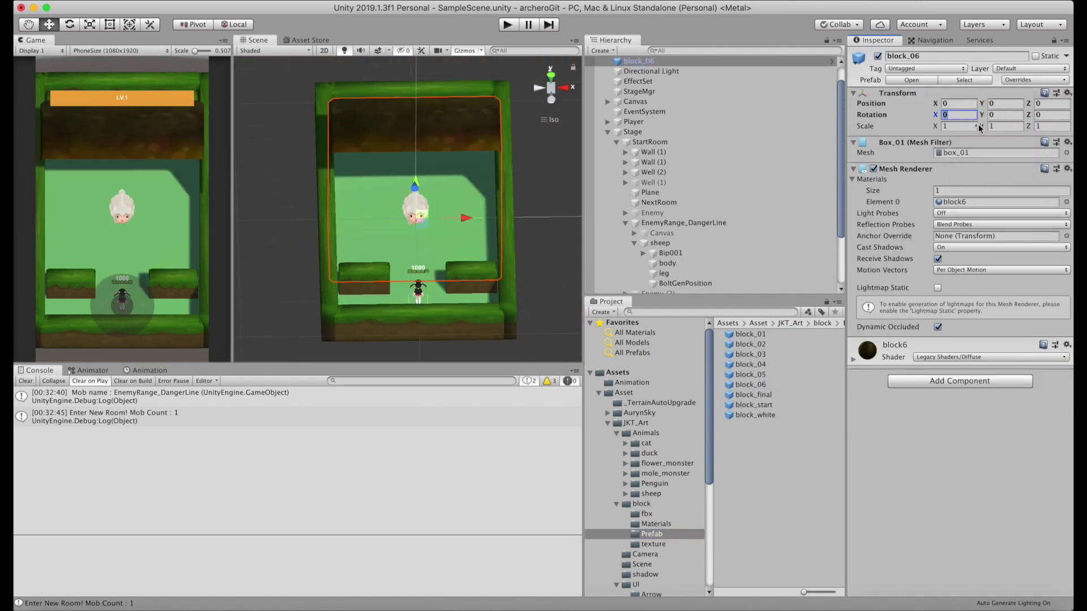
text(-90)
Scale the block to 0.1 on all axes, set it in front of the sheep, and add a Rigidbody
click(957, 126)
text(0.1)
key(Tab)
text(0.1)
key(Tab)
text(0.1)
key(Return)
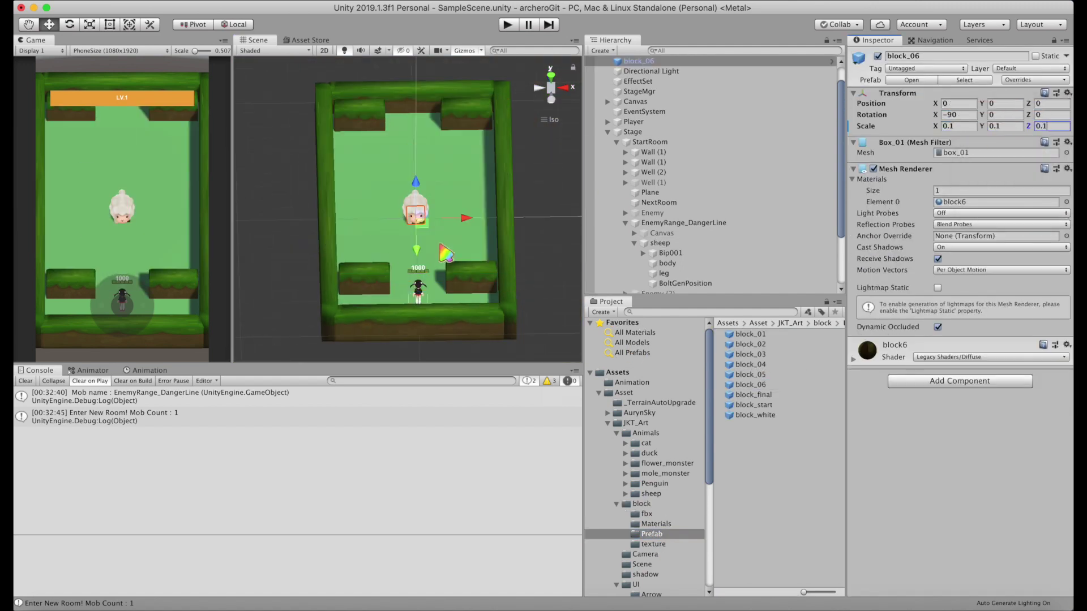
drag(439, 249, 433, 267)
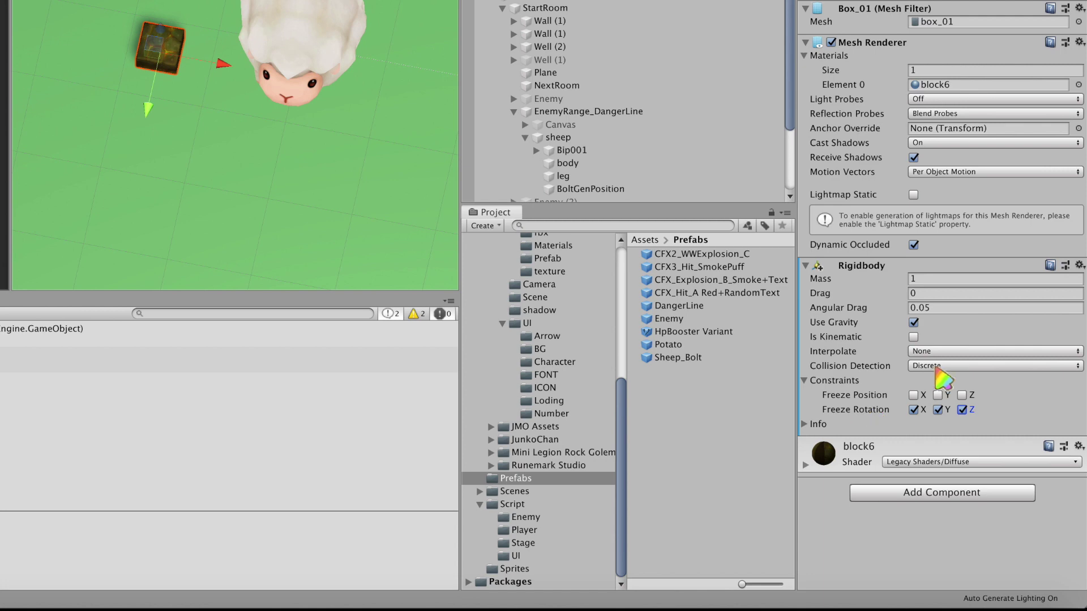
click(963, 492)
text(ri)
click(973, 521)
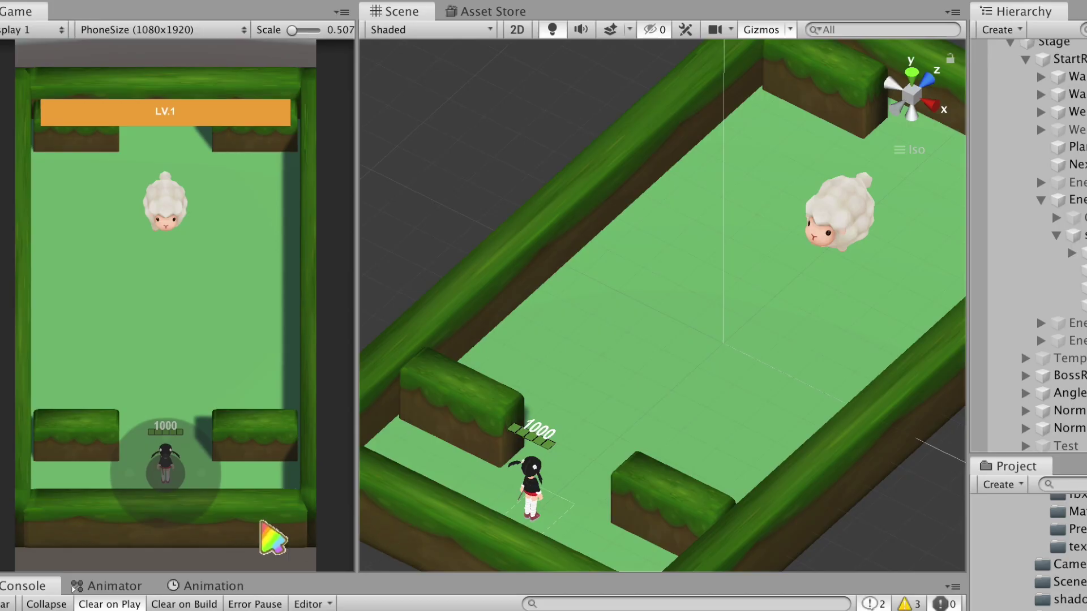
Walk the player up and then left across the arena to test danger lines and bolt firing
drag(192, 488, 188, 447)
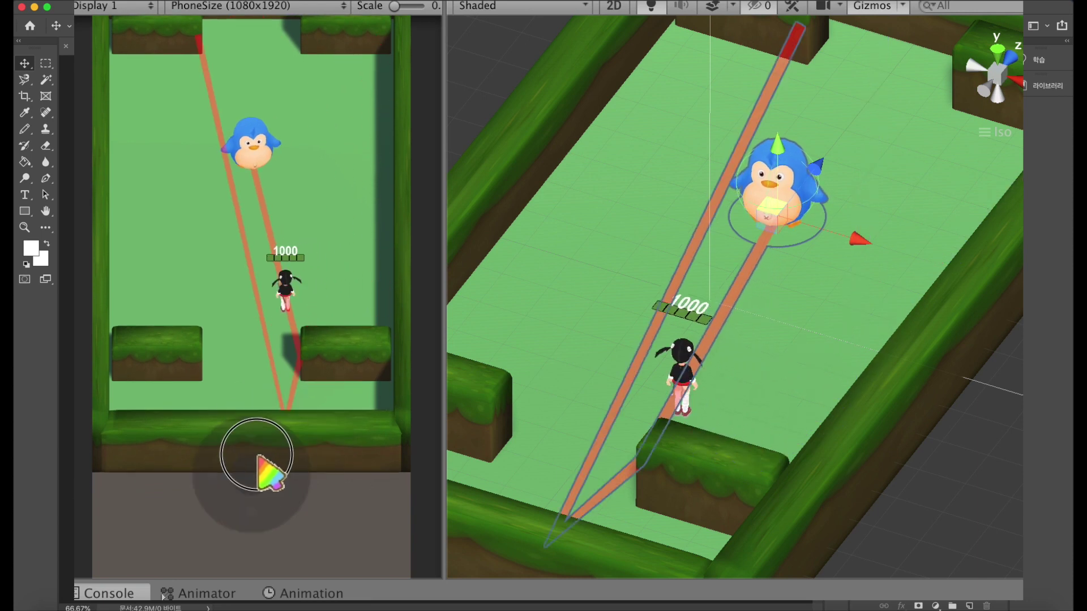
drag(257, 455, 164, 446)
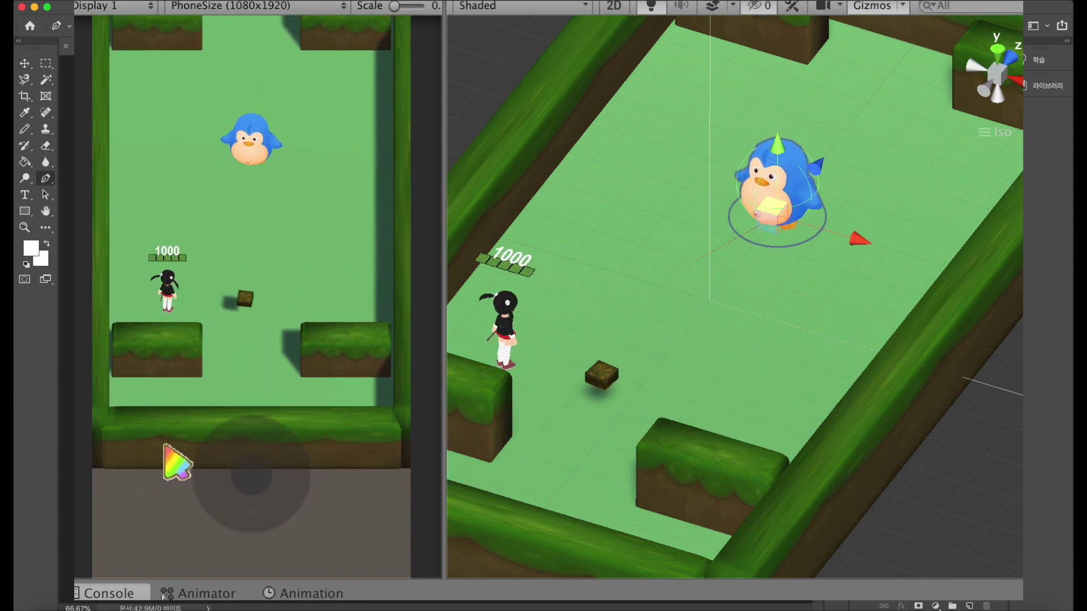
key(b)
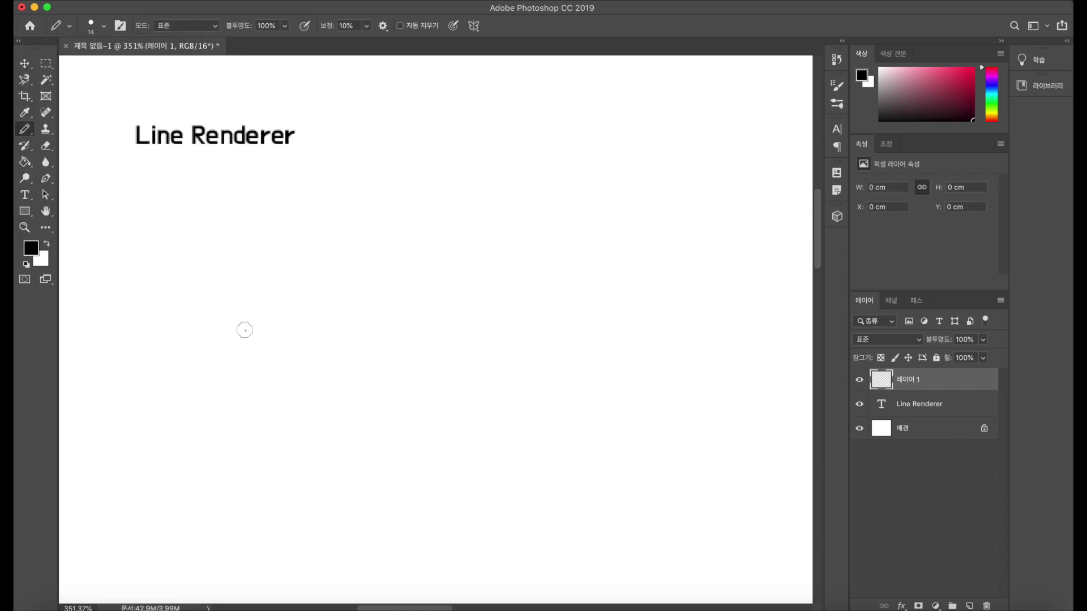
Mark two reference dots, then draw the floor and side lines and the incoming ray from the X
click(206, 318)
click(647, 260)
key(u)
drag(206, 318, 647, 259)
mouse_move(222, 325)
mouse_down()
mouse_move(352, 217)
mouse_move(474, 317)
mouse_move(423, 438)
mouse_move(293, 447)
mouse_move(222, 326)
mouse_up()
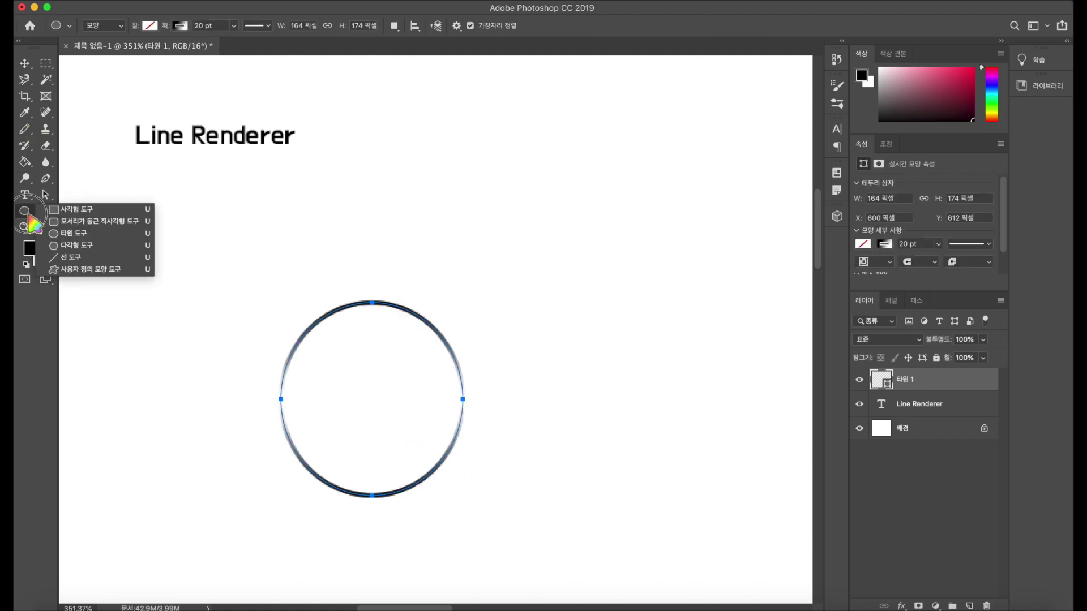
mouse_move(432, 322)
mouse_down()
mouse_move(459, 369)
mouse_move(305, 478)
mouse_up()
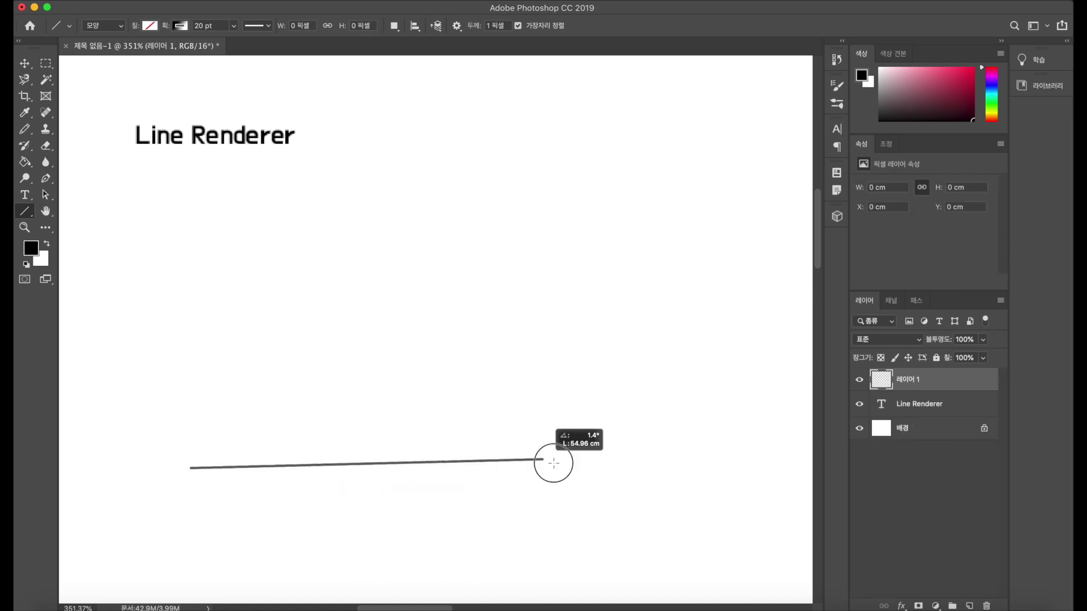
drag(554, 461, 611, 465)
drag(602, 156, 754, 461)
key(b)
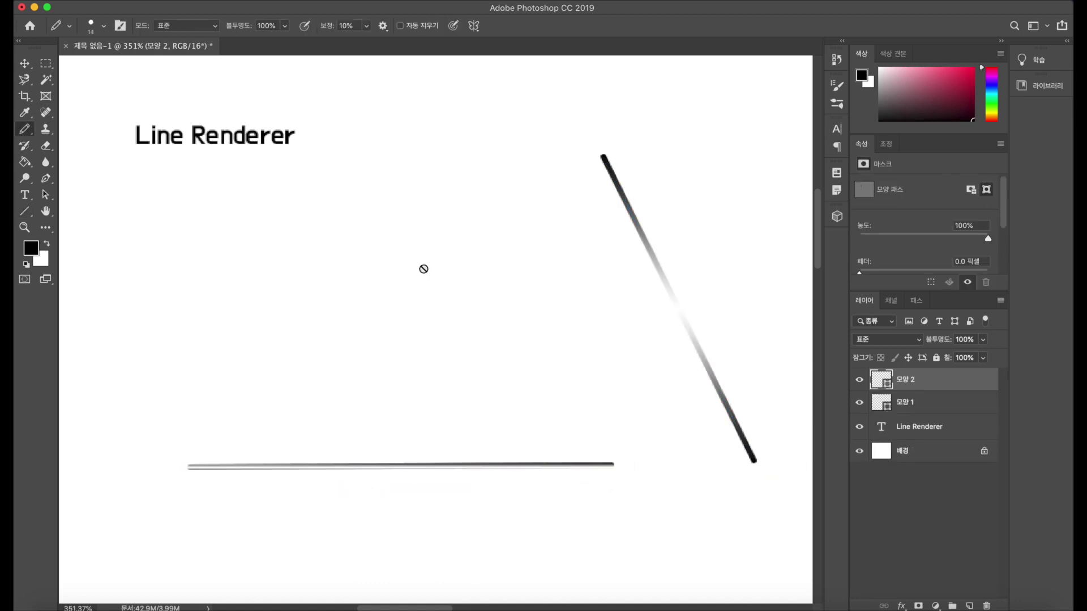
key(ctrl+shift+alt+n)
drag(201, 273, 152, 328)
mouse_move(151, 279)
mouse_down()
mouse_move(195, 327)
mouse_move(383, 464)
mouse_up()
key(u)
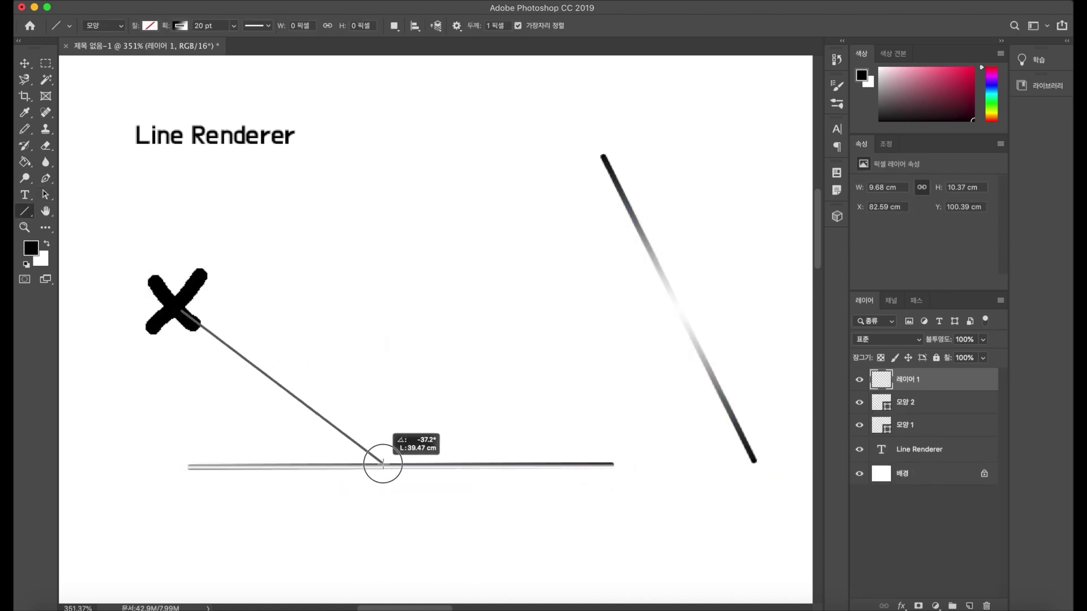
key(b)
On the sketch layer, draw the bounce ray up to the right line and the reflected ray leftward
click(909, 405)
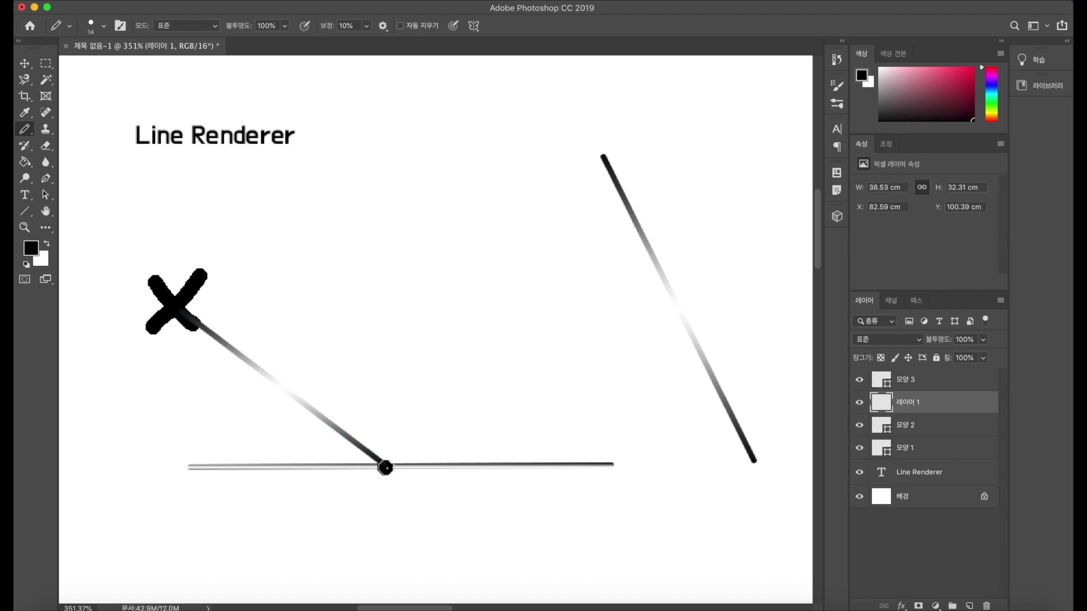
click(24, 211)
drag(385, 467, 656, 262)
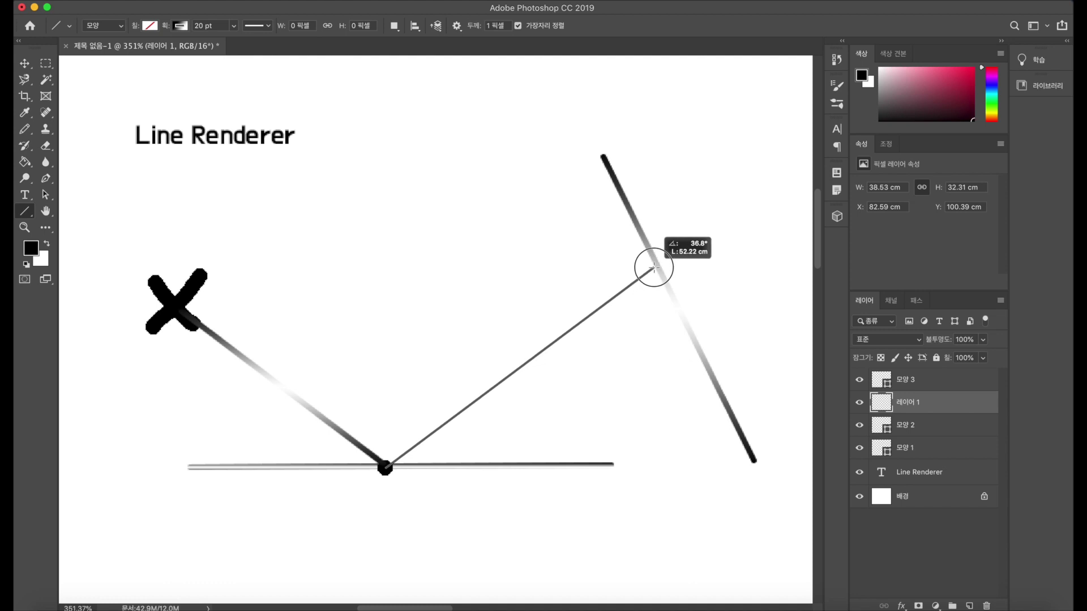
key(b)
click(915, 427)
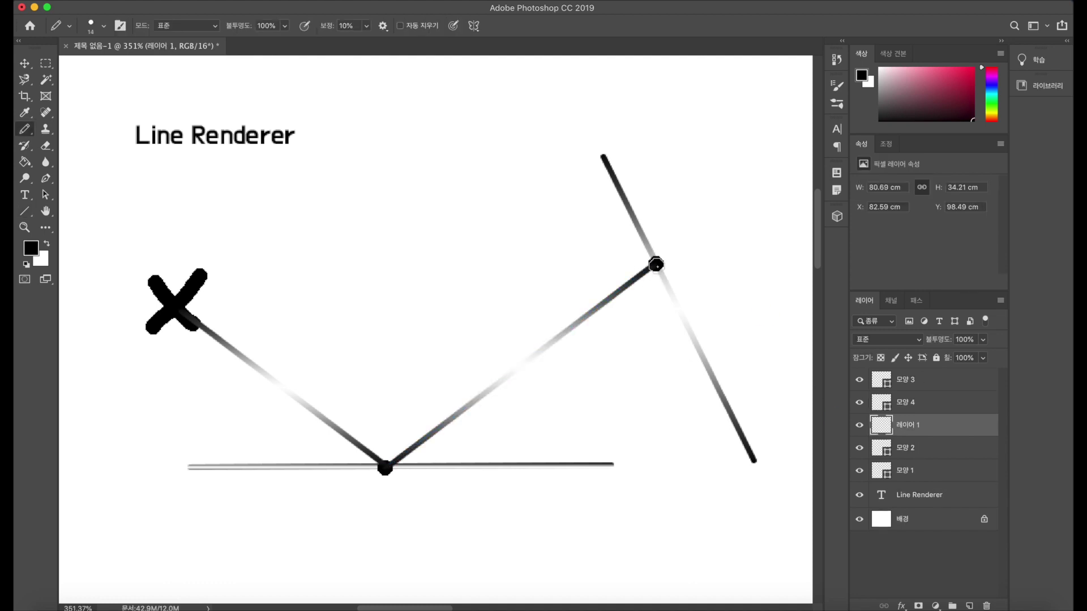
key(u)
drag(656, 264, 140, 278)
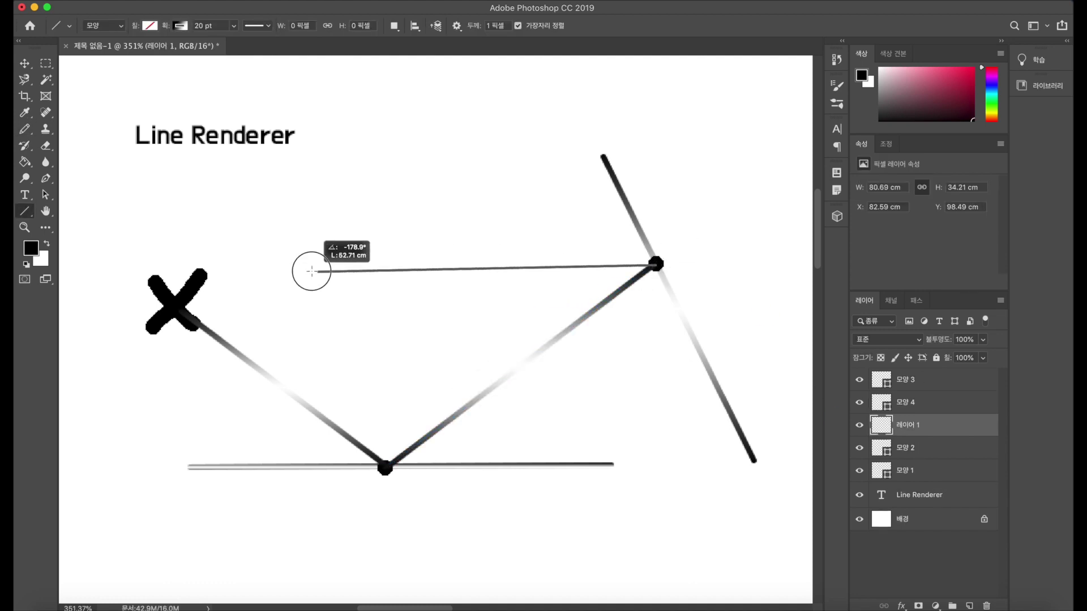
drag(140, 278, 343, 263)
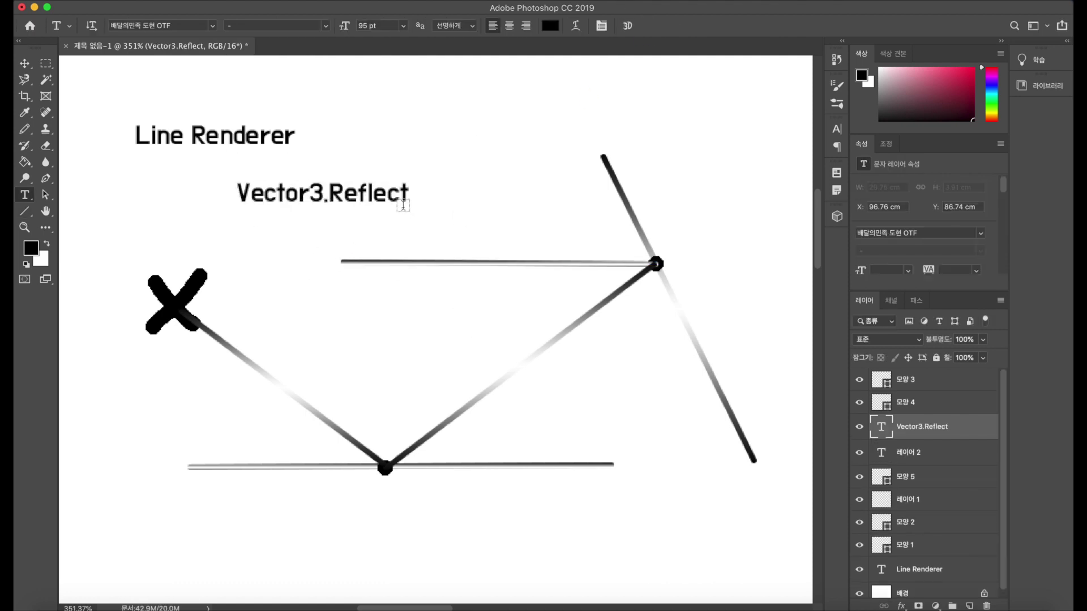
Draw the vertical normal at the bottom bounce point and add thin pencil arrowheads on the rays
key(u)
drag(382, 289, 385, 465)
key(b)
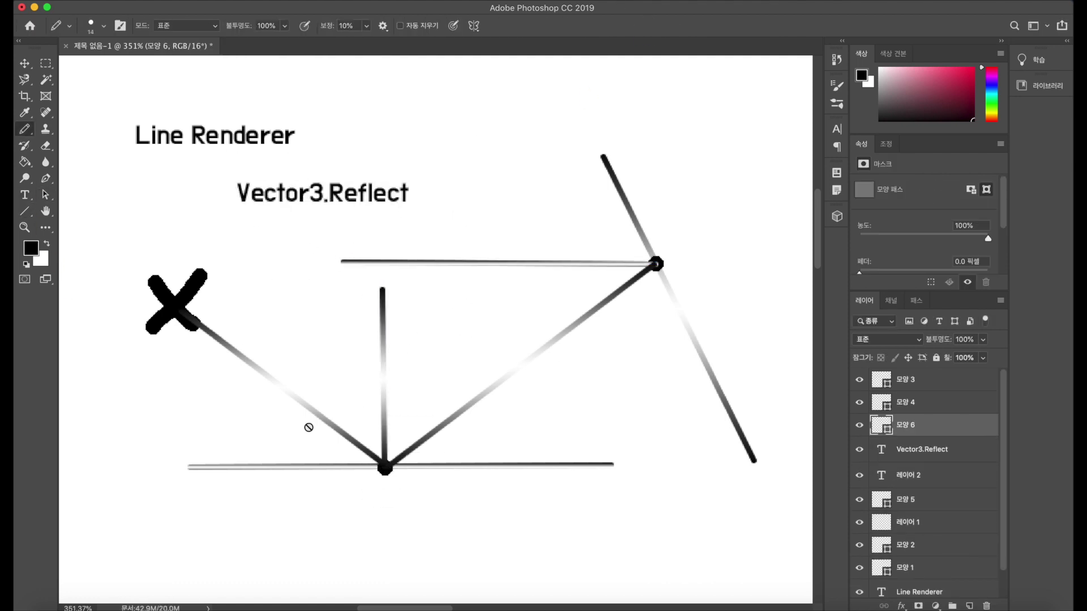
click(905, 530)
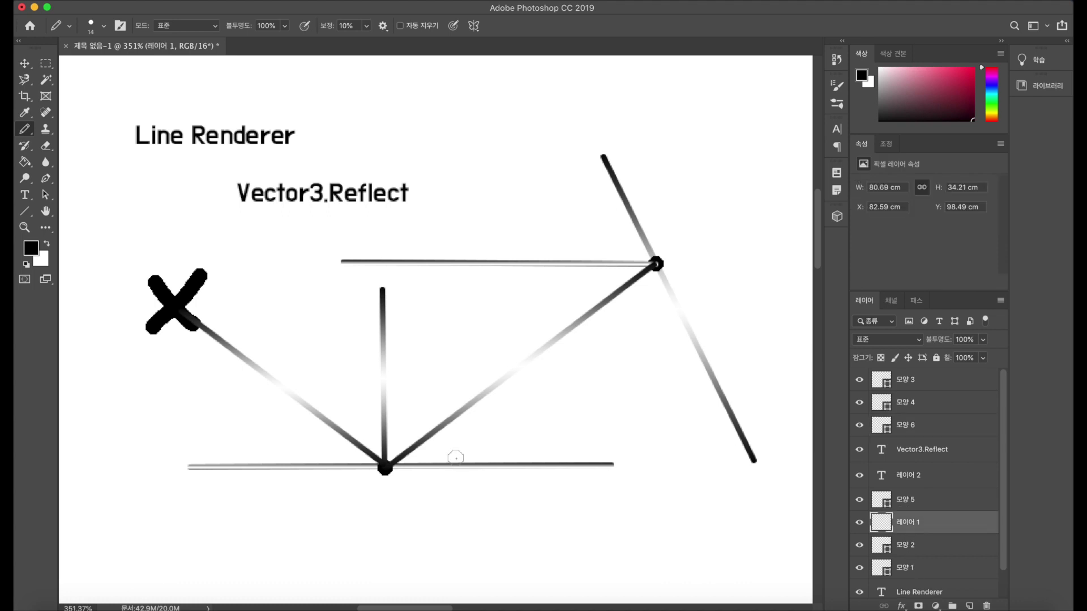
key(bracketleft)
key(bracketleft)
key(bracketleft)
drag(272, 359, 303, 399)
drag(300, 403, 250, 408)
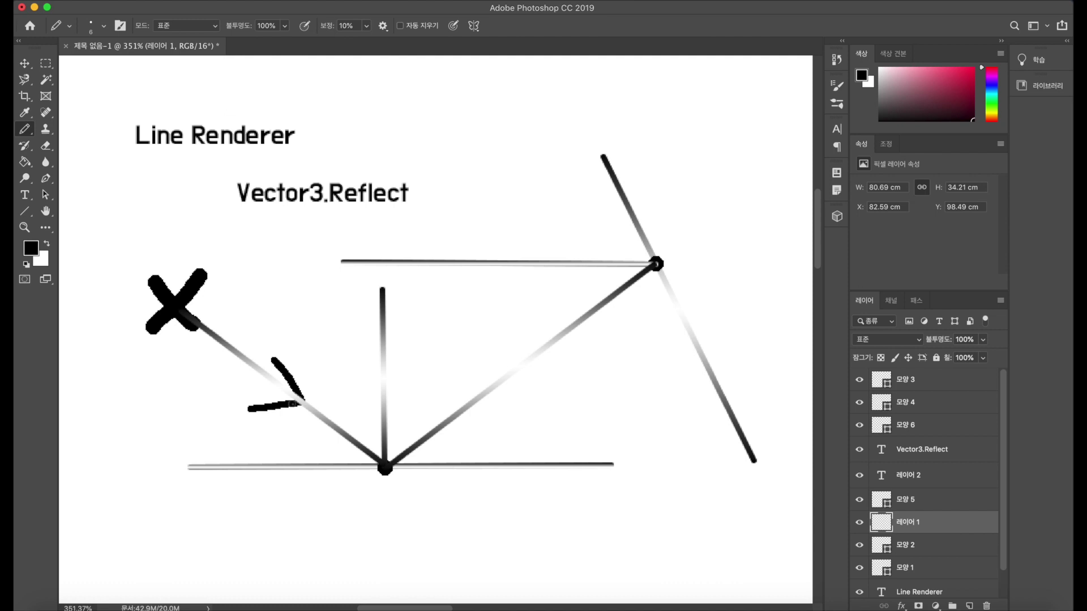
mouse_move(456, 395)
mouse_down()
mouse_move(494, 405)
mouse_move(463, 468)
mouse_up()
drag(383, 304, 380, 446)
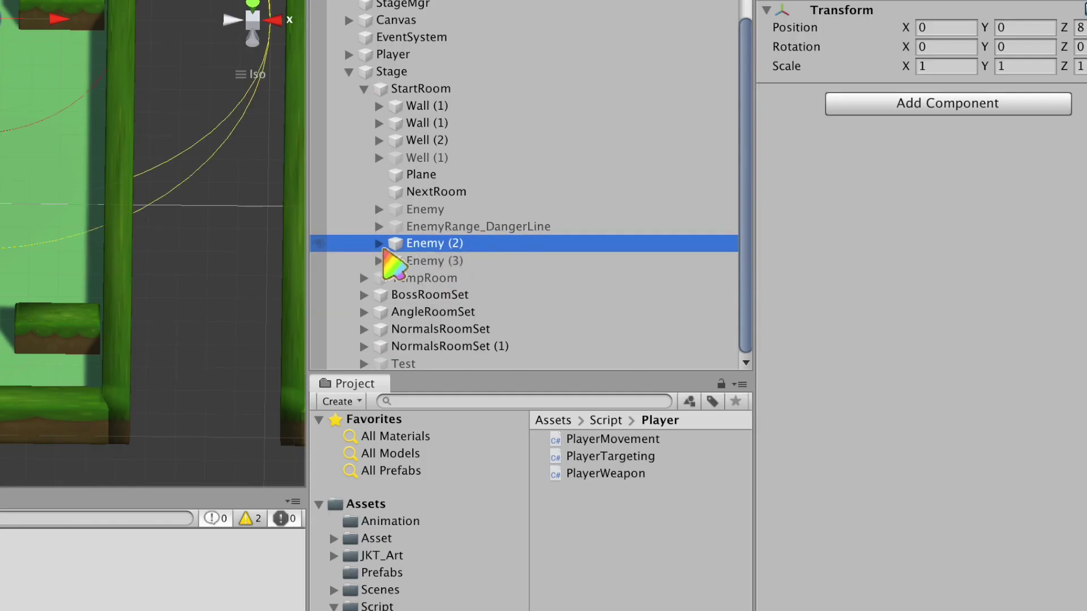
Rename Enemy (2) in the Hierarchy to EnemyRange_3CuPenguin
click(413, 243)
drag(446, 244, 810, 286)
text(Range_3CuPenguin)
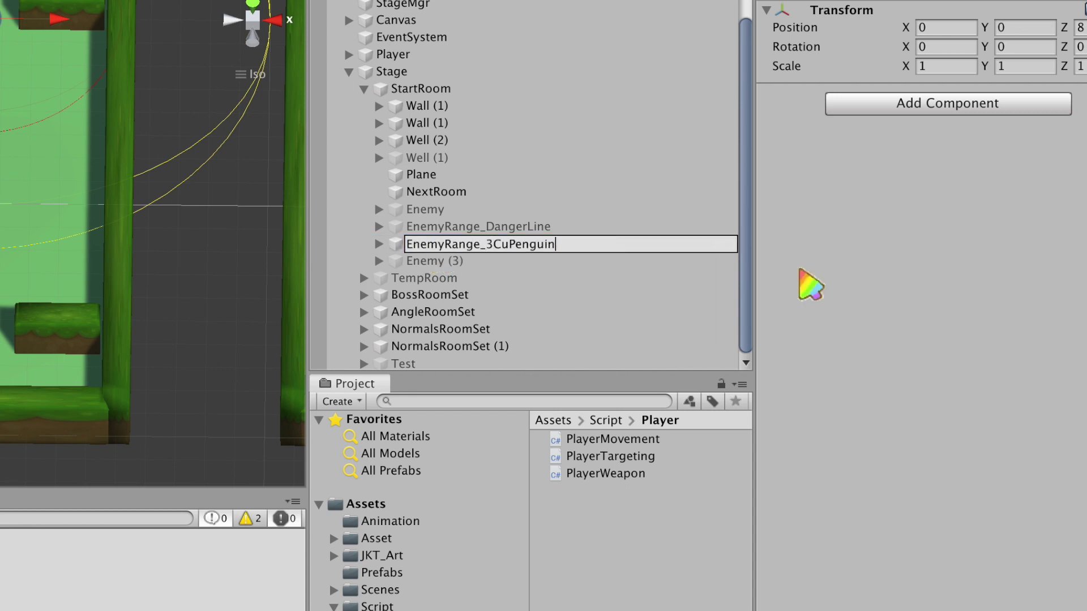
key(Return)
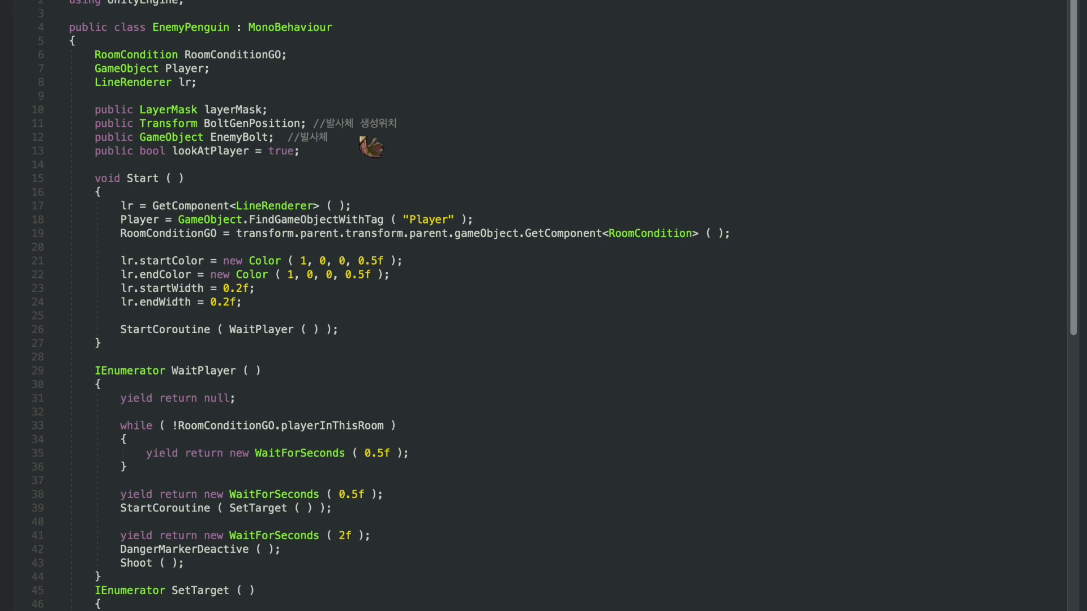
click(381, 100)
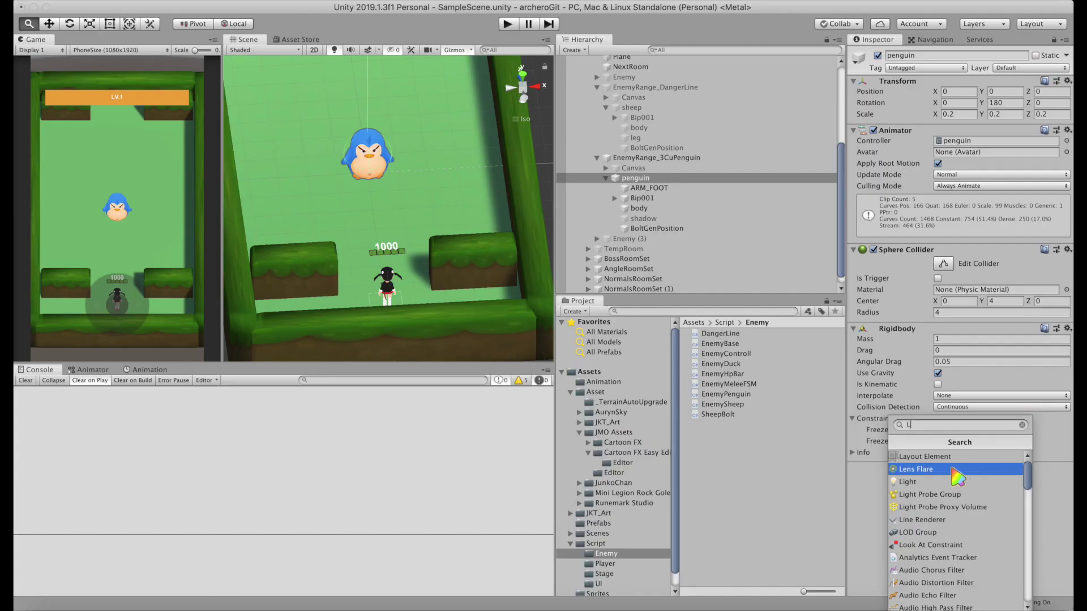
Add a Line Renderer component to the penguin, assign its material, and open the layer mask choices
click(958, 469)
click(962, 451)
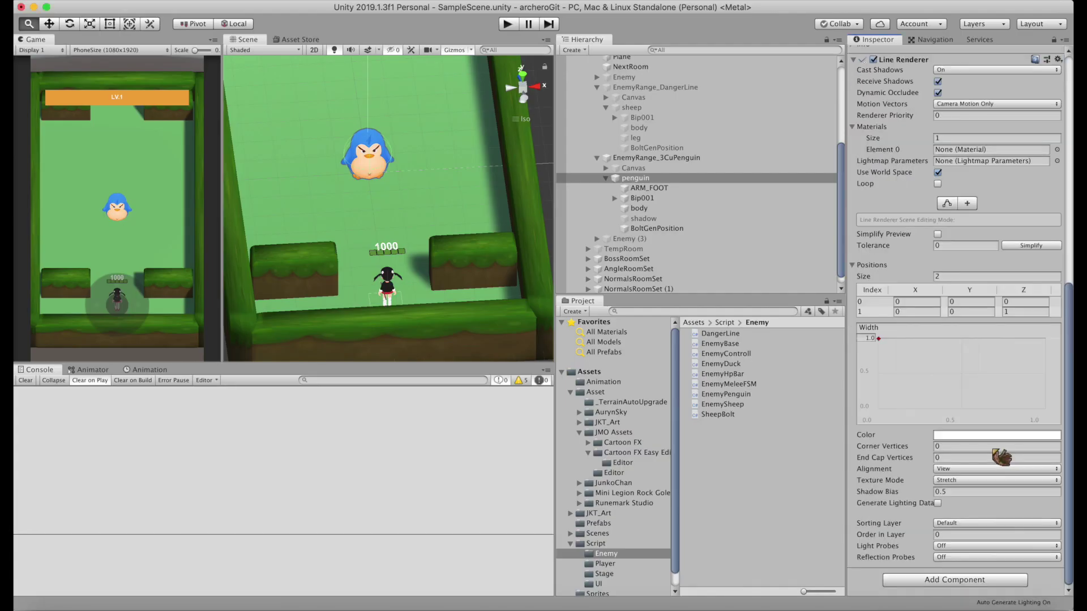
click(1058, 254)
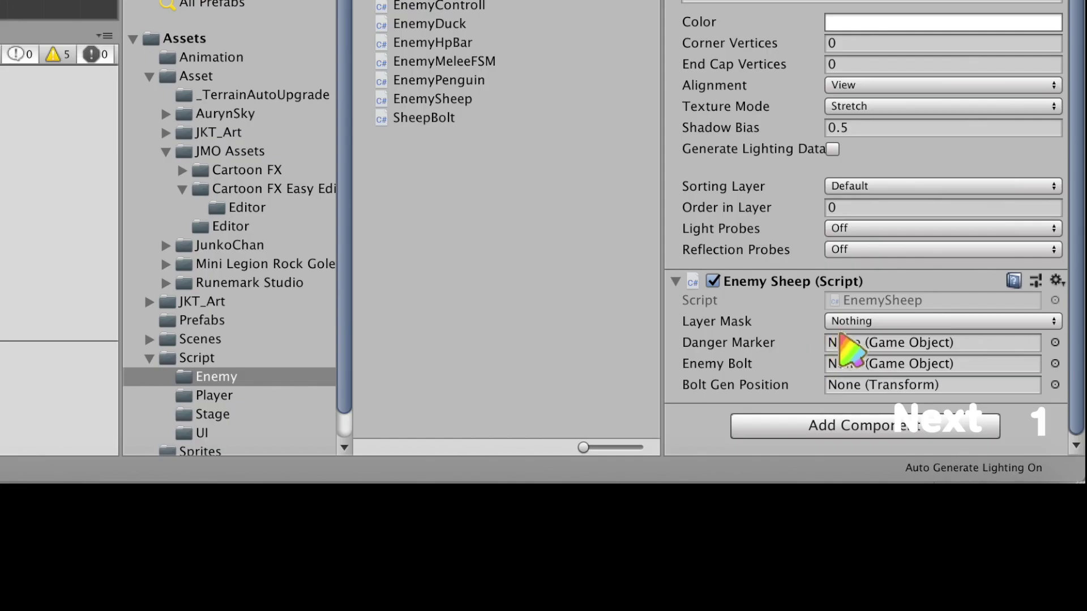
click(911, 321)
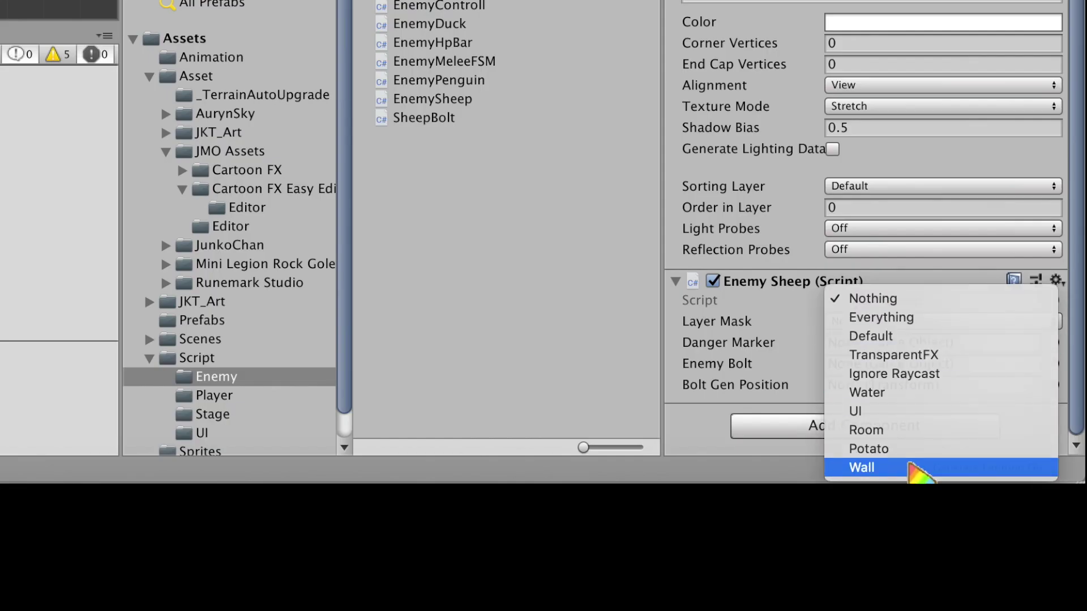
Set the Layer Mask to Wall and place a Sheep_Bolt copy from Prefabs into the scene
click(917, 467)
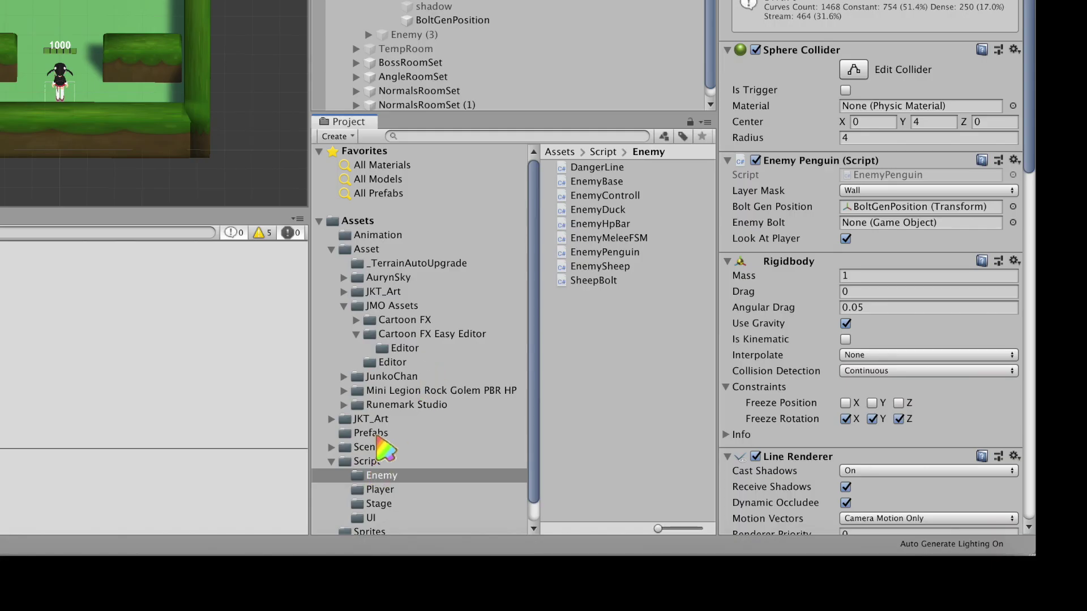
click(376, 435)
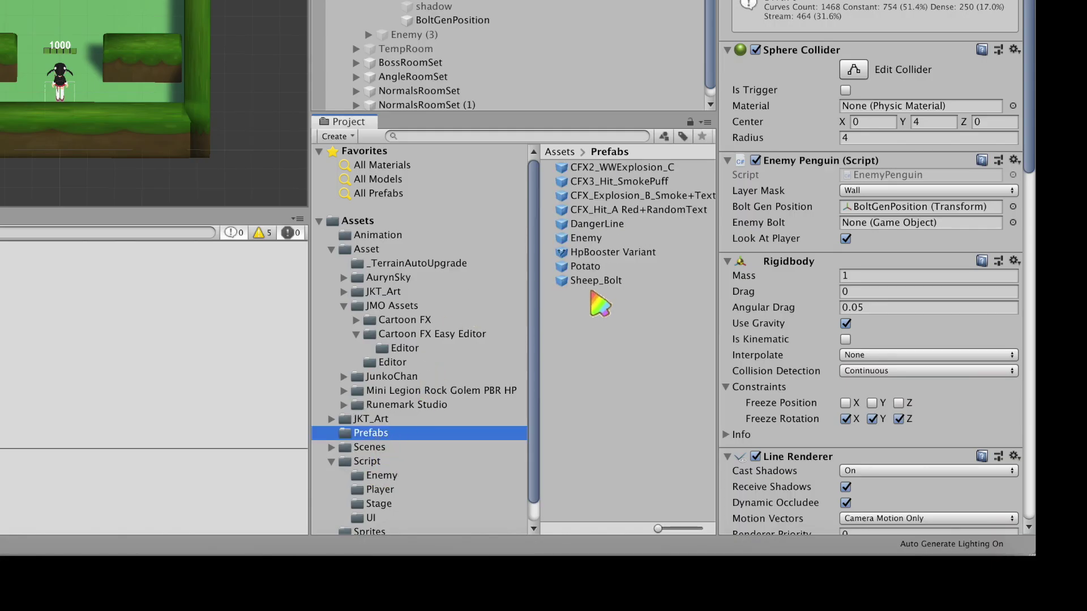
drag(596, 284, 146, 2)
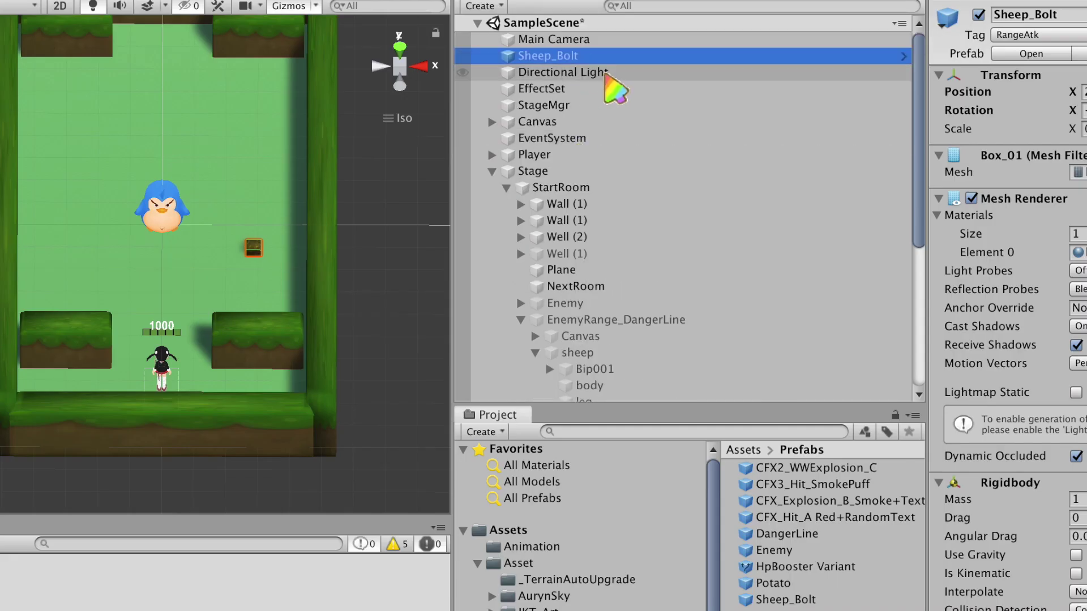
Rename the copy Penguin_3Cu_Bolt, save it as a prefab, and edit its Penguin3CuBolt script
key(Return)
text(P)
text(_)
key(Return)
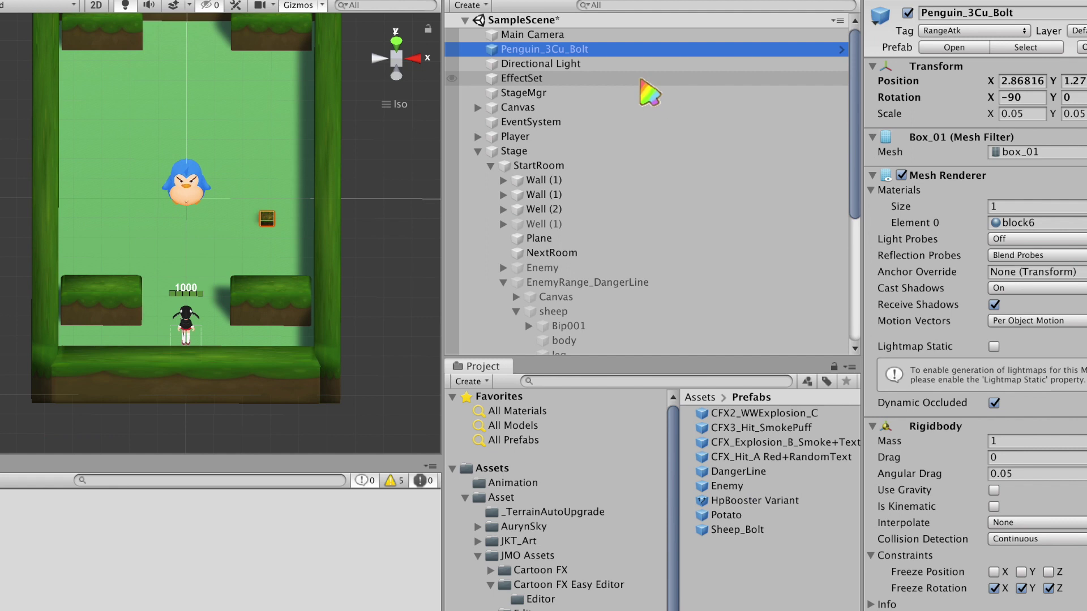
drag(588, 56, 775, 591)
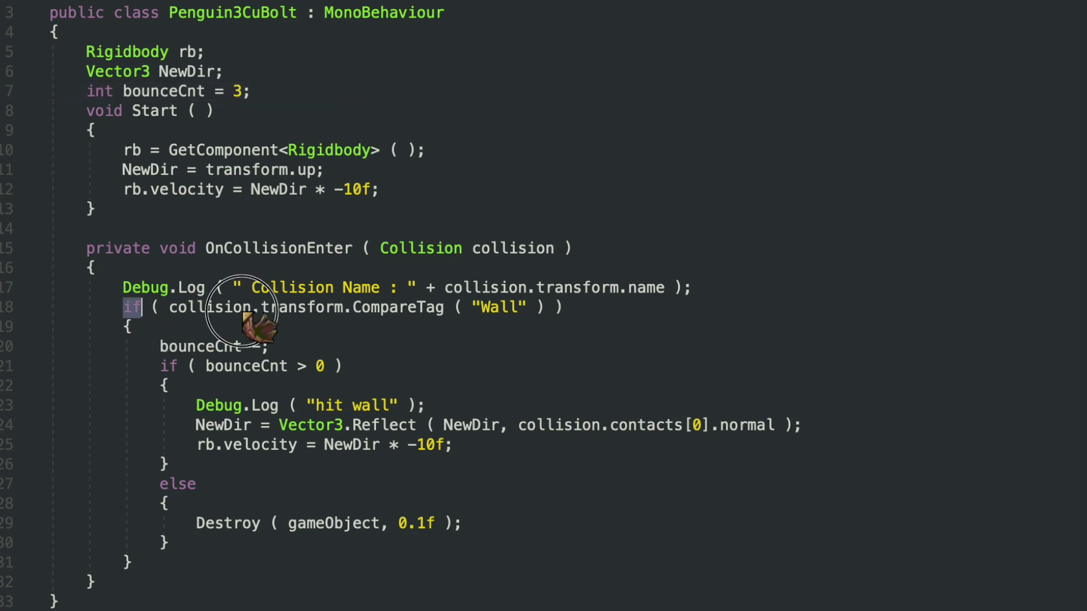
drag(242, 312, 614, 364)
click(145, 339)
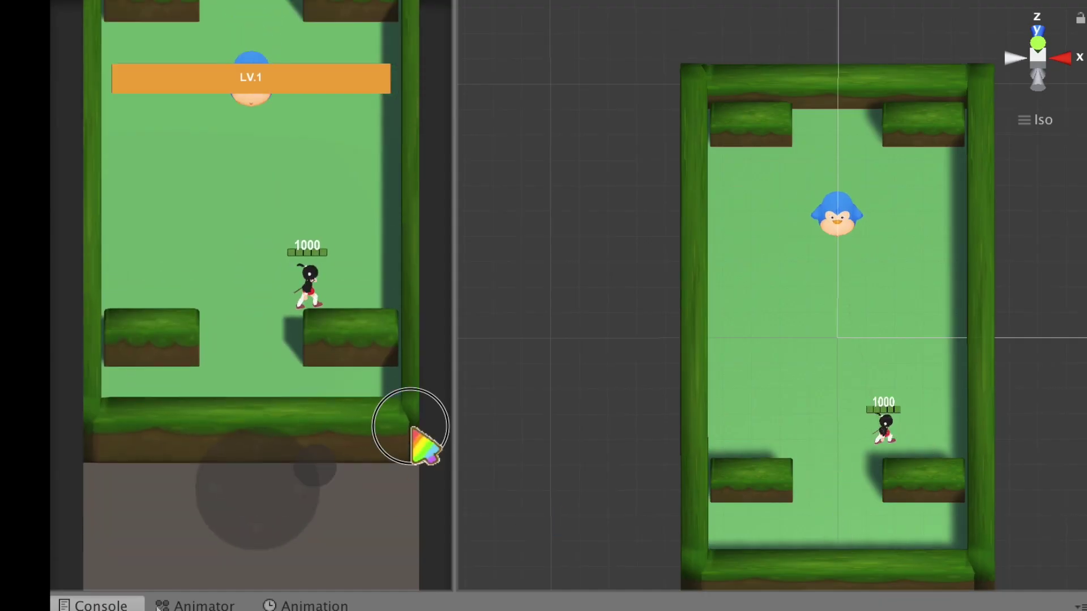
Play-test by moving the player left into the cat's laser, then inspect LaserCore
drag(412, 429, 260, 468)
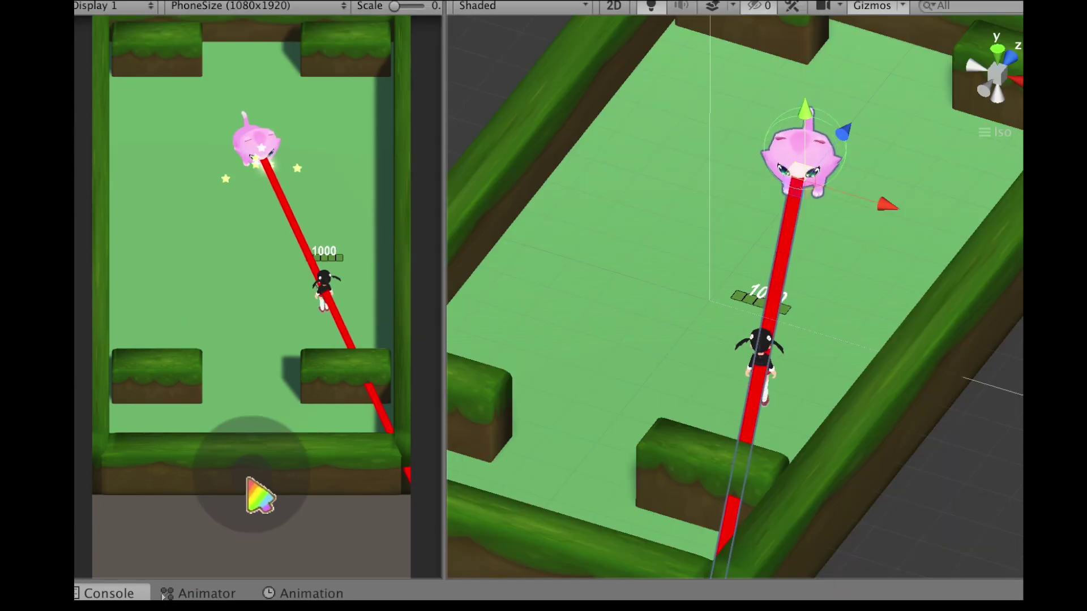
mouse_move(247, 478)
mouse_down()
mouse_move(181, 488)
mouse_move(209, 453)
mouse_up()
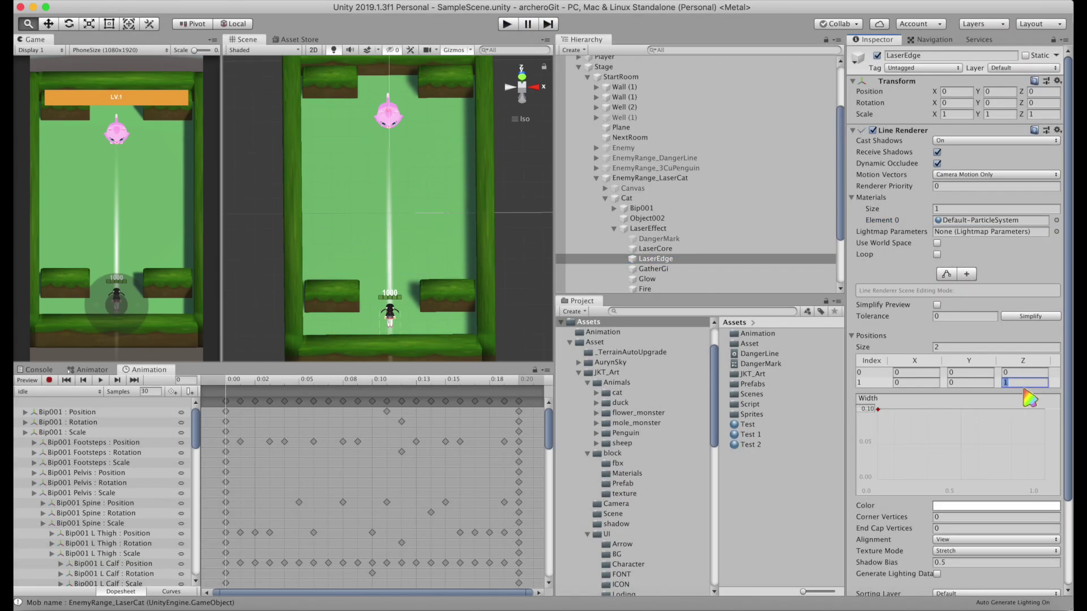
click(656, 250)
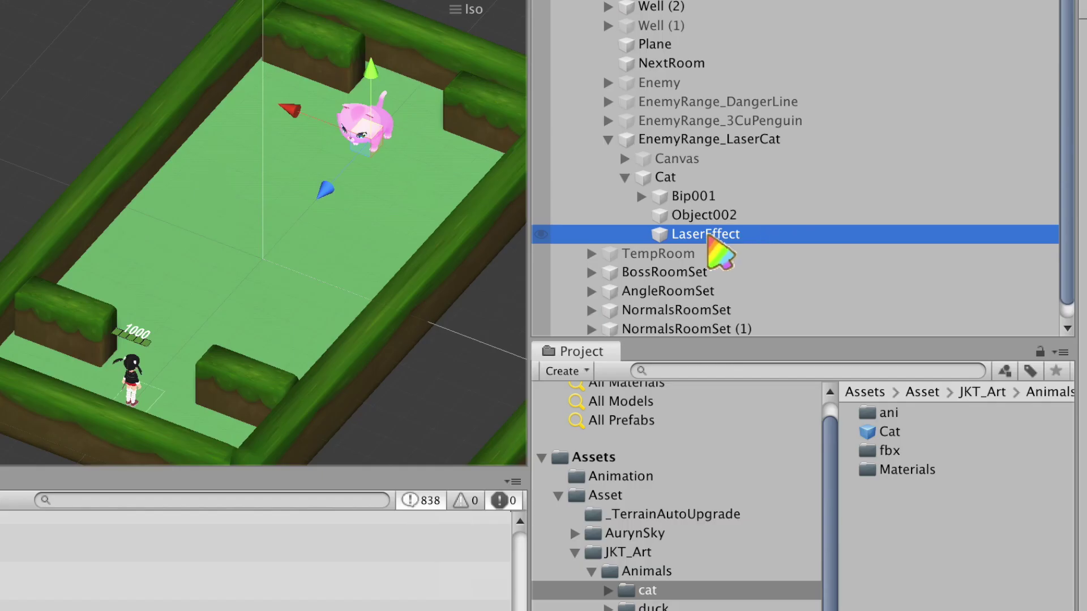
Add a Line under LaserEffect, duplicate it twice, and rename the original DangerMark
right_click(671, 241)
mouse_move(738, 387)
click(803, 425)
key(super+d)
key(super+d)
click(781, 255)
key(Return)
text(DangerMark)
key(Return)
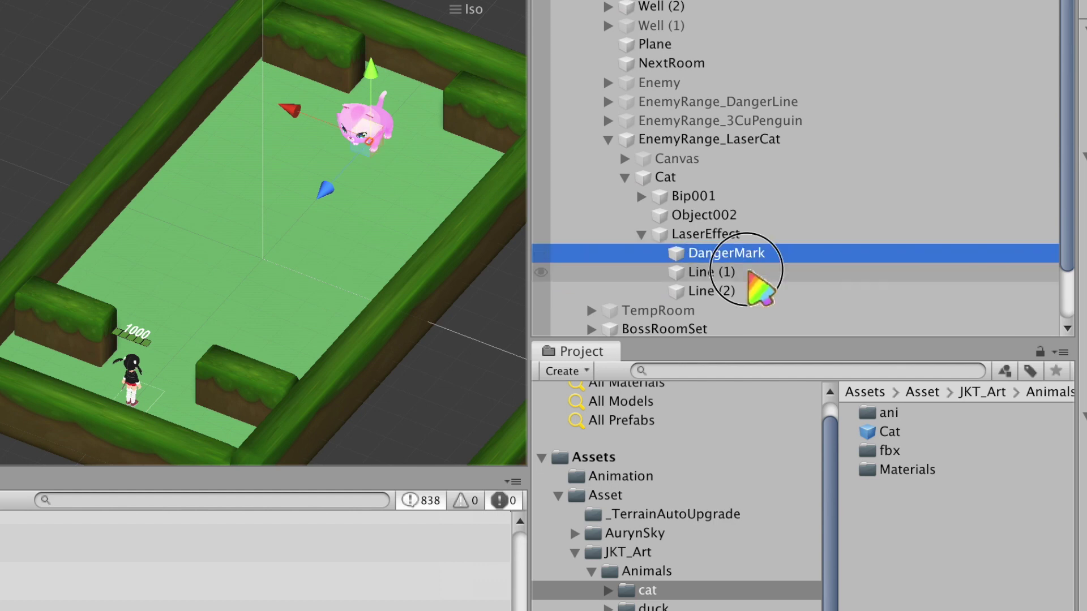
click(787, 274)
key(Return)
Name the second line LaserCore and the third line LaserEdge
text(Core)
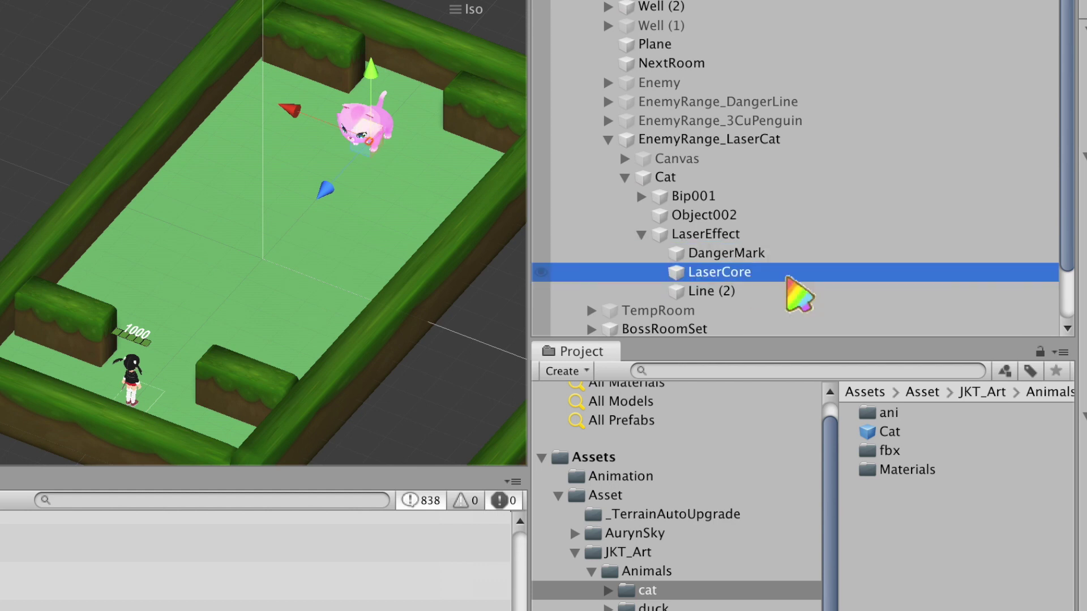
click(796, 291)
key(Return)
text(LaserEdge)
Add four particle systems under LaserEffect named GatherGi, Glow, Fire and Circle
right_click(659, 238)
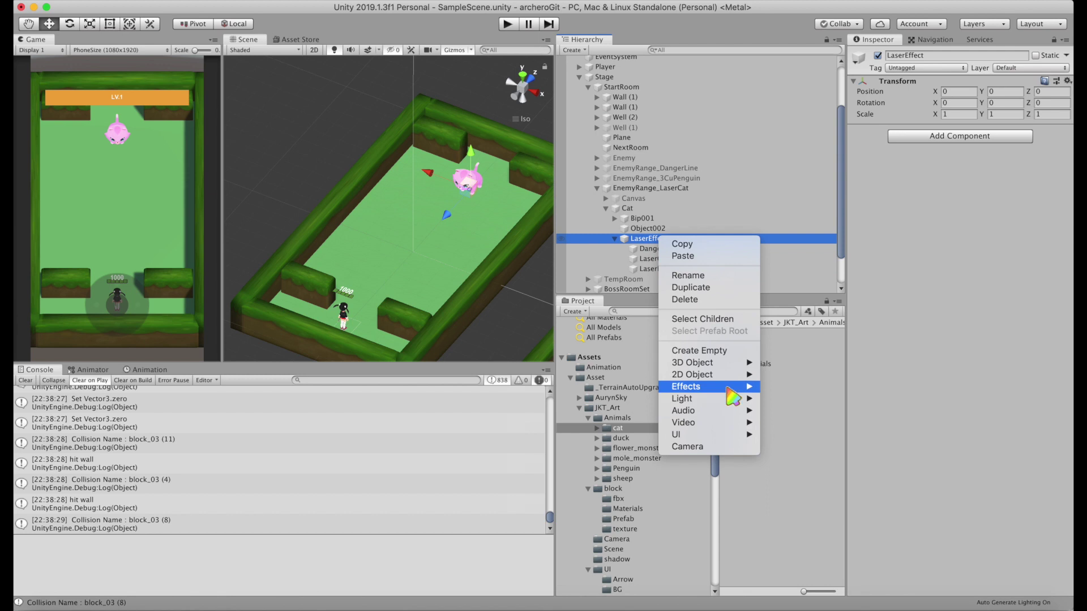
mouse_move(729, 388)
click(803, 386)
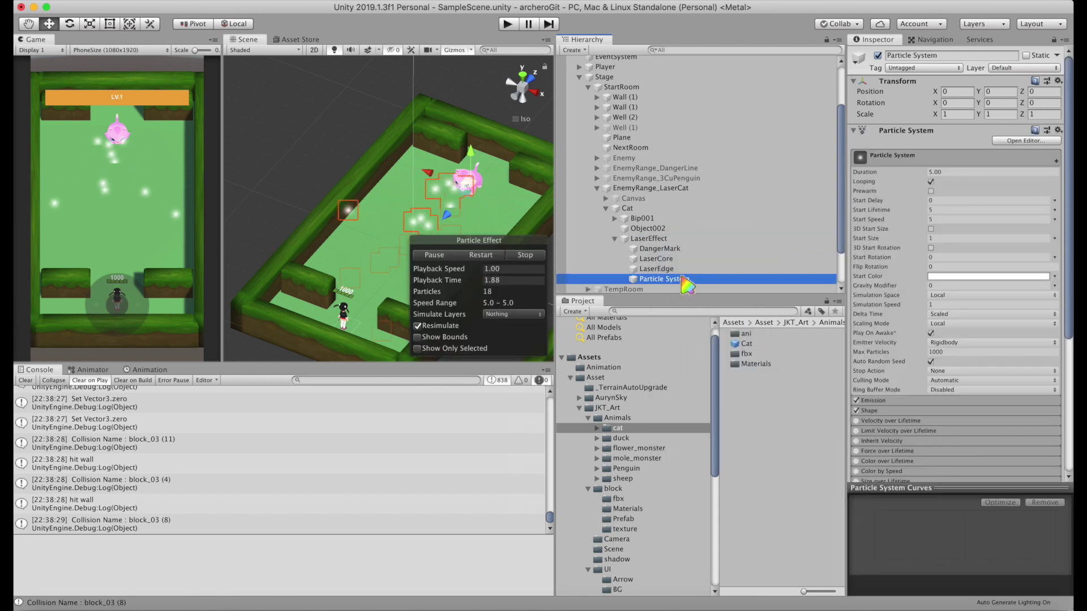
text(GatherEnerge)
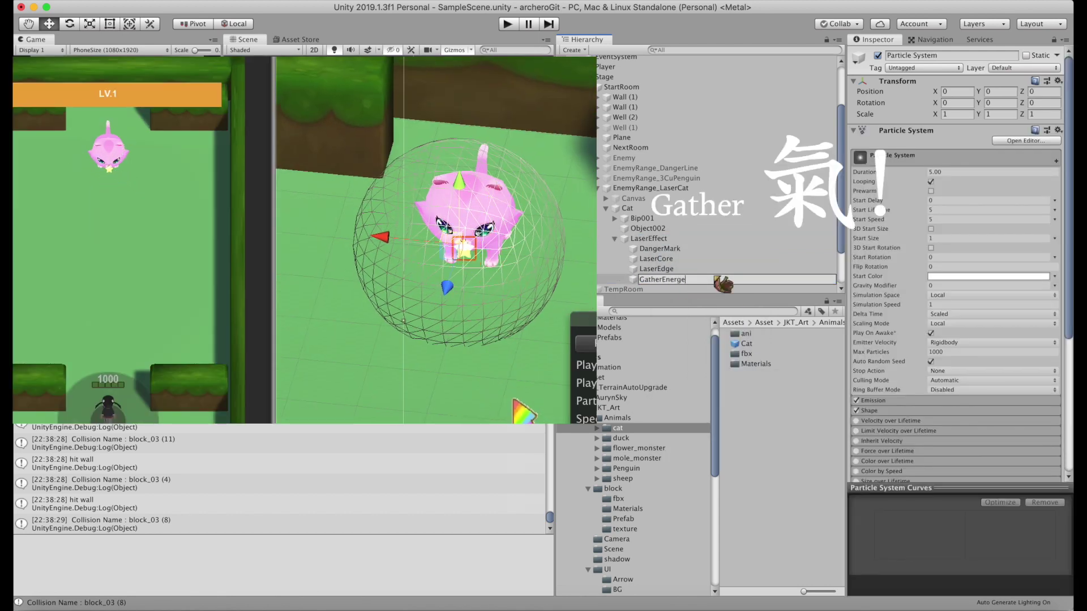
right_click(651, 232)
mouse_move(688, 383)
click(815, 384)
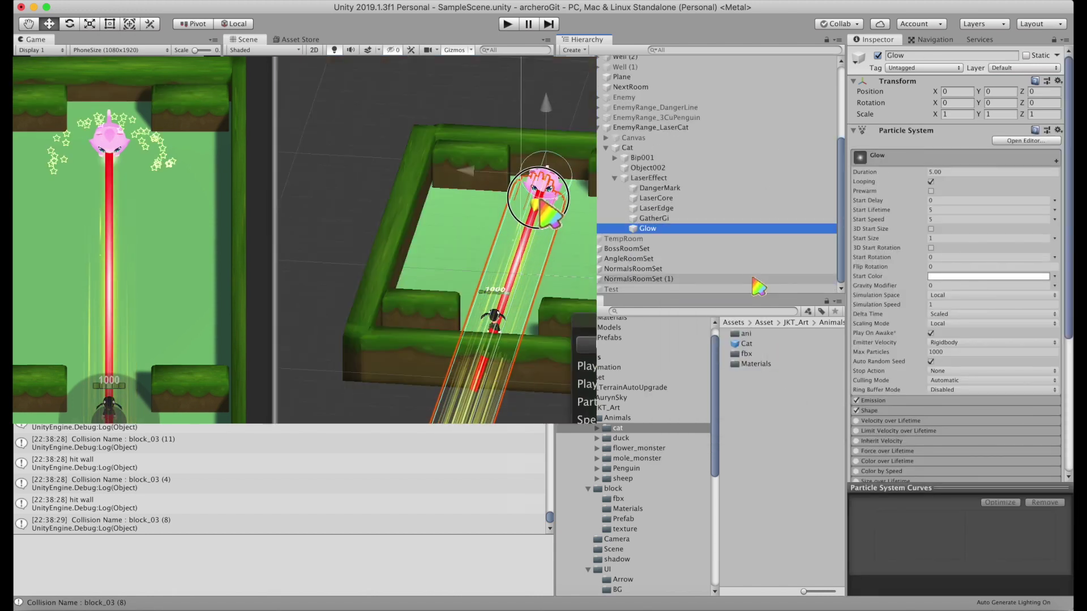
right_click(651, 178)
mouse_move(687, 322)
click(798, 323)
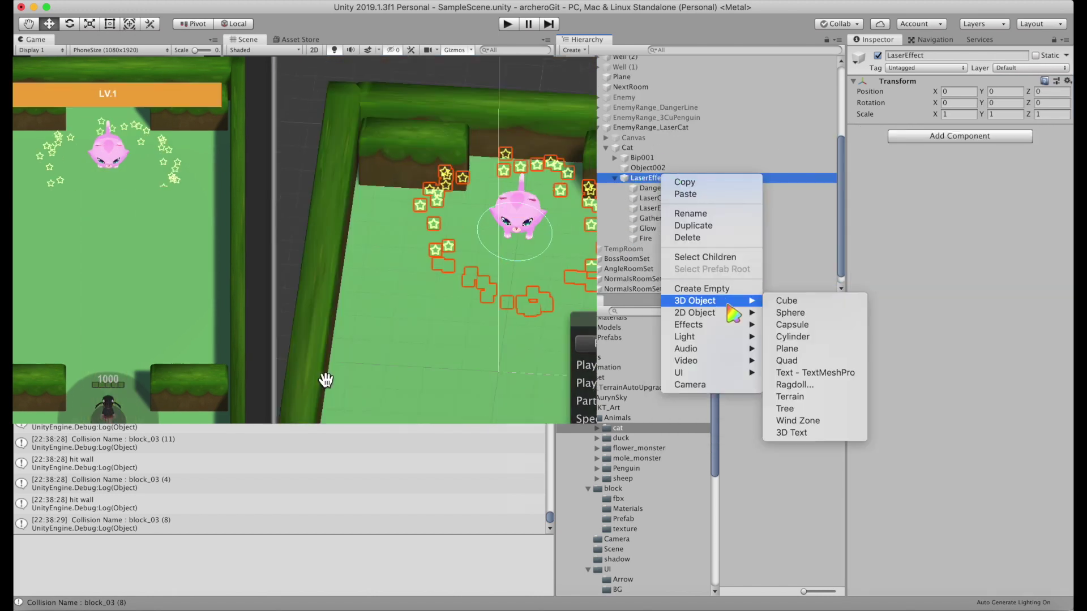
click(808, 325)
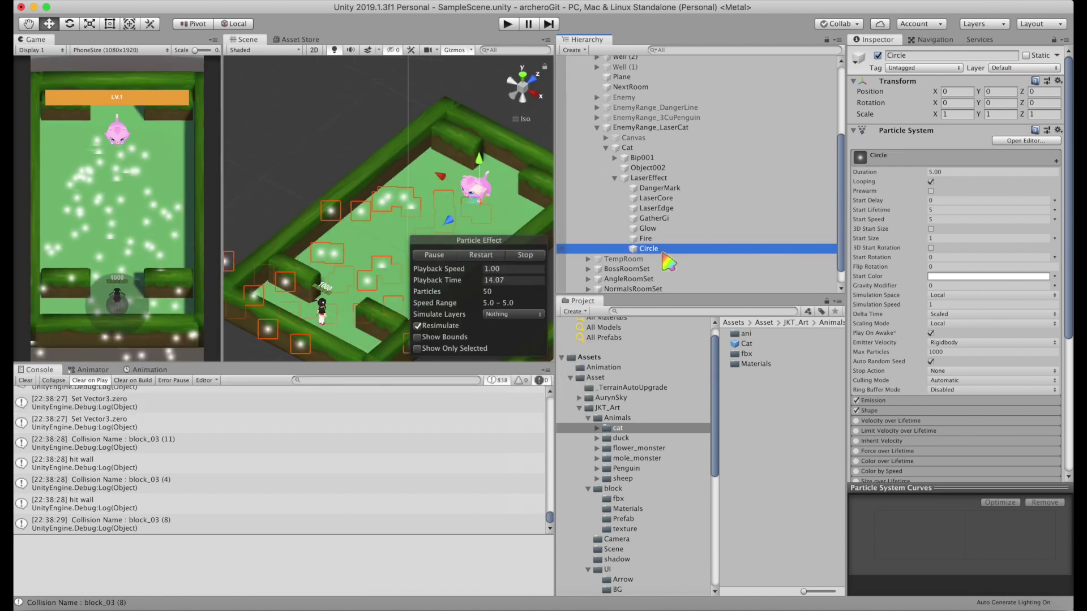
click(673, 179)
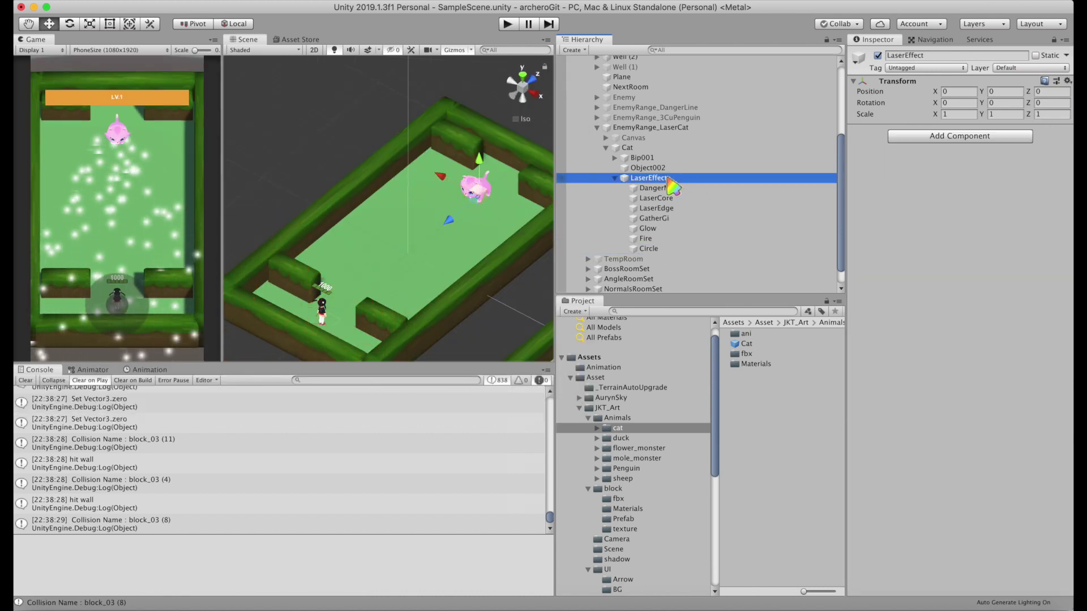
Nest CFX_Firework_Trails_Gravity from Cartoon FX Explosions under LaserEffect and play-test the laser
scroll(649, 459, down, 10)
click(592, 430)
scroll(596, 443, down, 1)
click(640, 496)
click(640, 516)
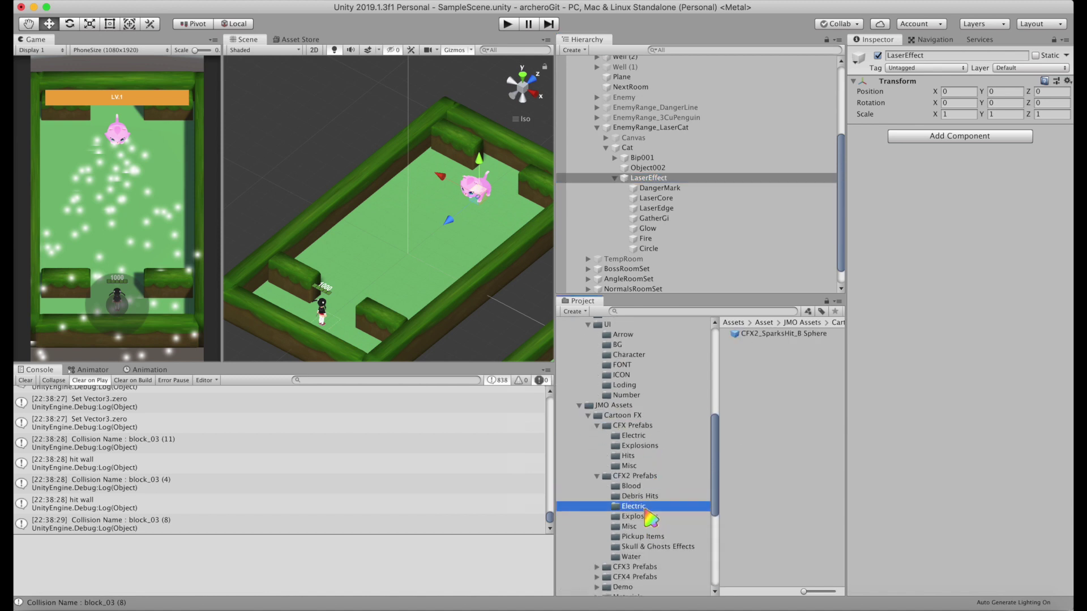
click(628, 455)
click(640, 445)
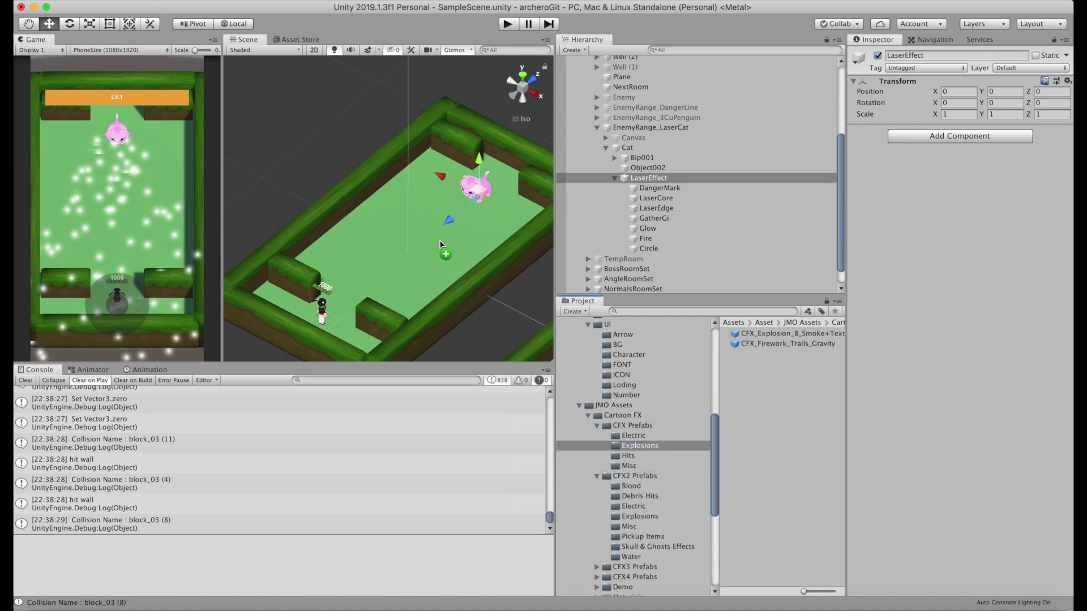
drag(787, 344, 453, 238)
drag(639, 60, 679, 244)
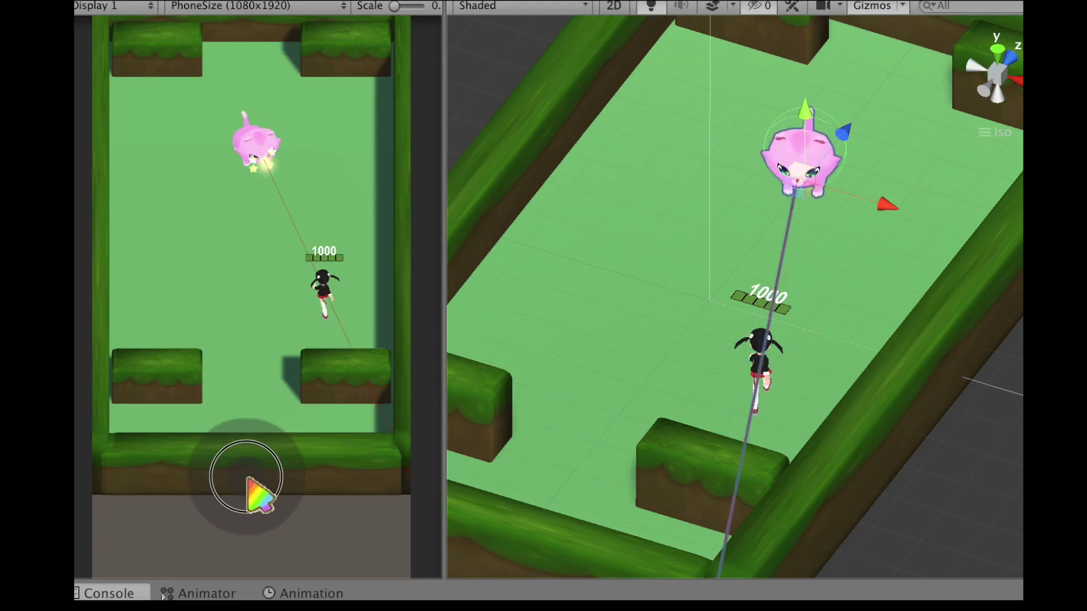
drag(255, 497, 182, 502)
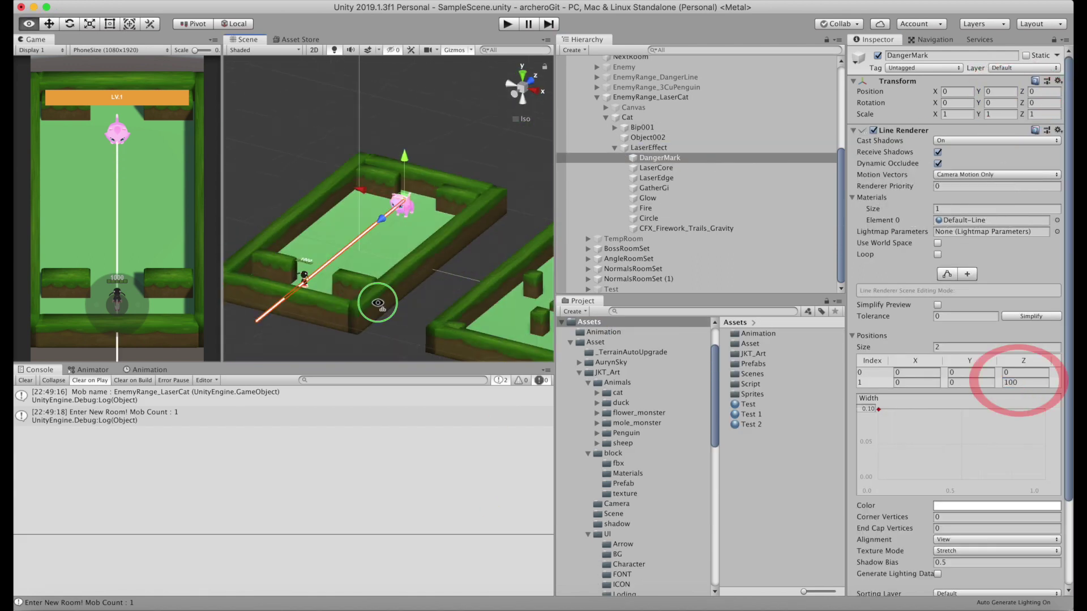
mouse_move(376, 304)
alt+mouse_down()
mouse_move(442, 335)
mouse_move(381, 311)
alt+mouse_up()
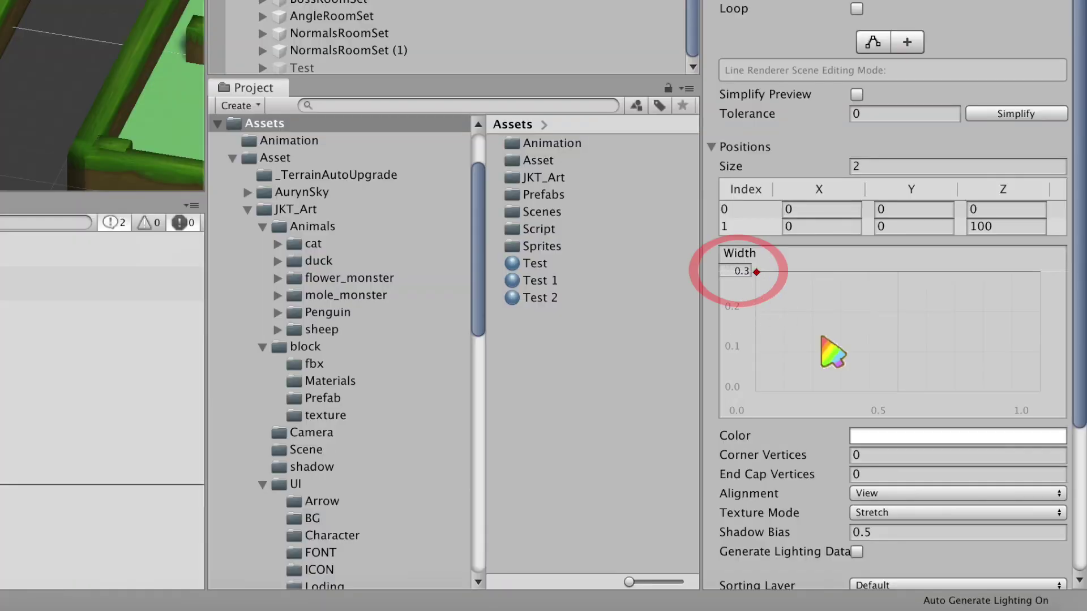
Give the DangerMark line a colour gradient fading from red to white
click(902, 443)
click(120, 210)
click(303, 156)
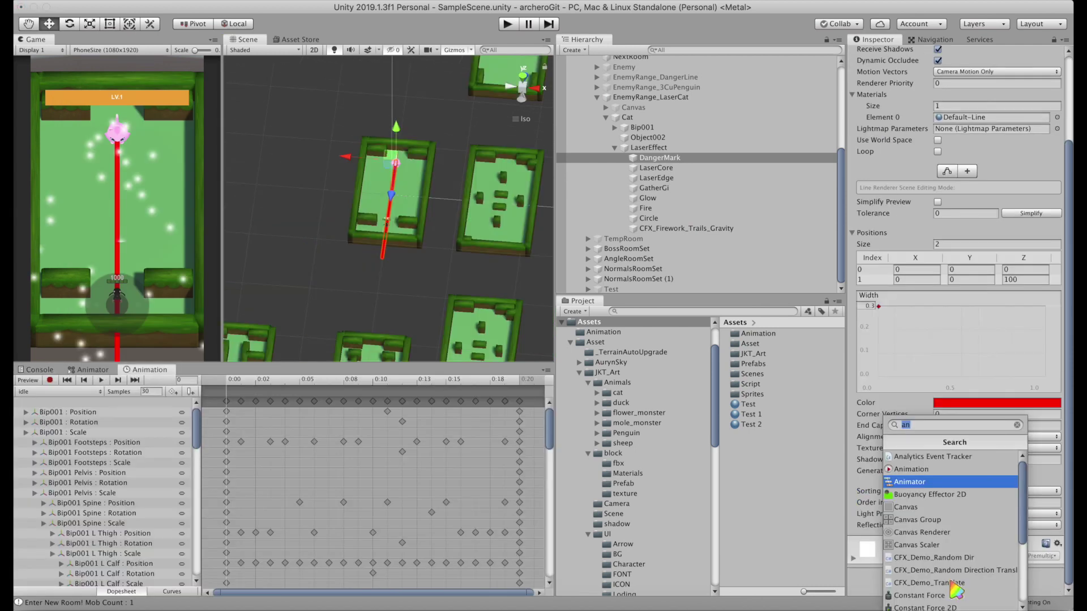
Add an Animator to DangerMark with a DangerLine clip keying the line's Enabled state
key(Return)
click(372, 506)
text(DangerLine)
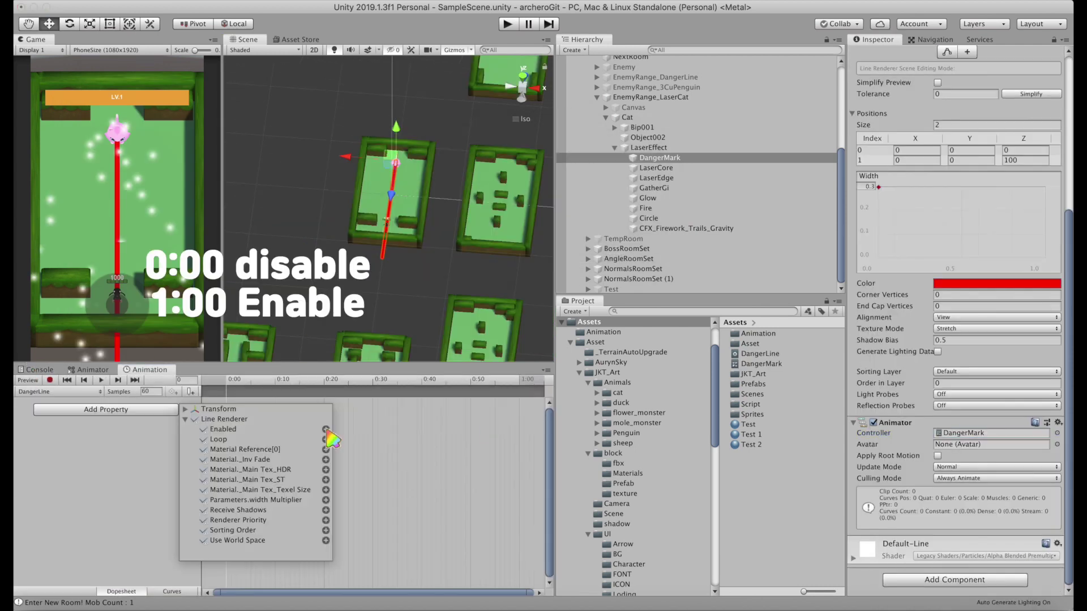
click(326, 429)
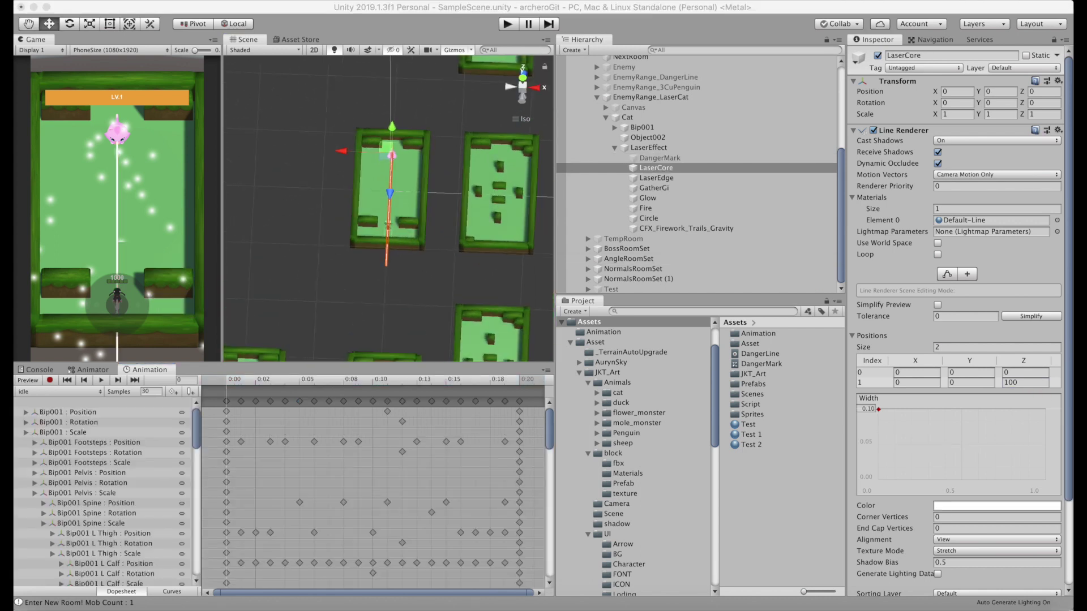
Apply the Default-Particle material to LaserCore's Line Renderer
click(1056, 220)
click(624, 554)
click(583, 556)
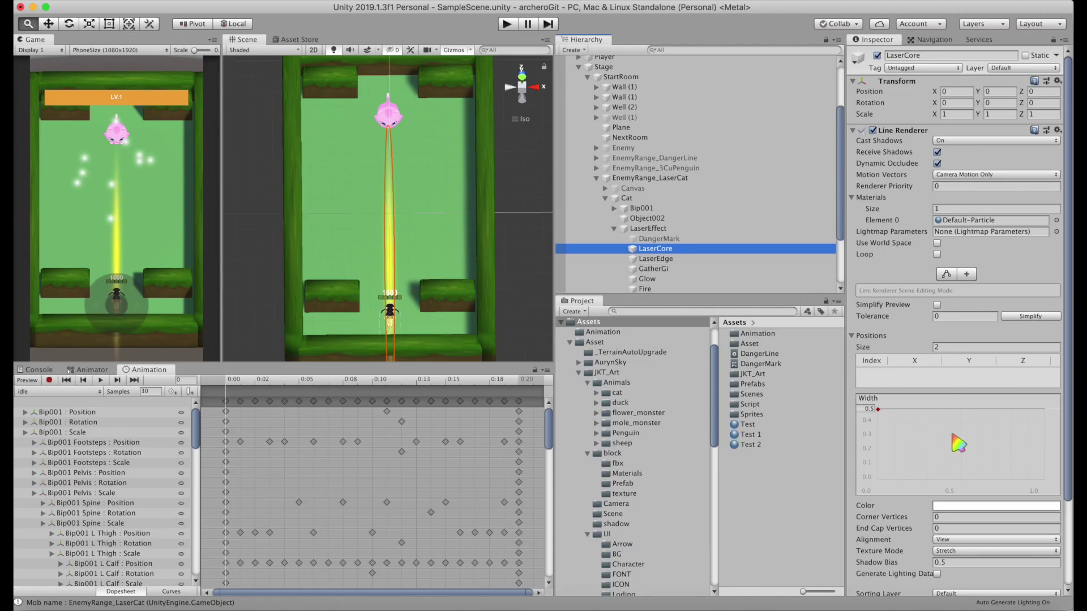
Set LaserEdge's gradient colour, enter Order in Layer 1, and select LaserEdge with LaserCore
click(996, 505)
click(158, 172)
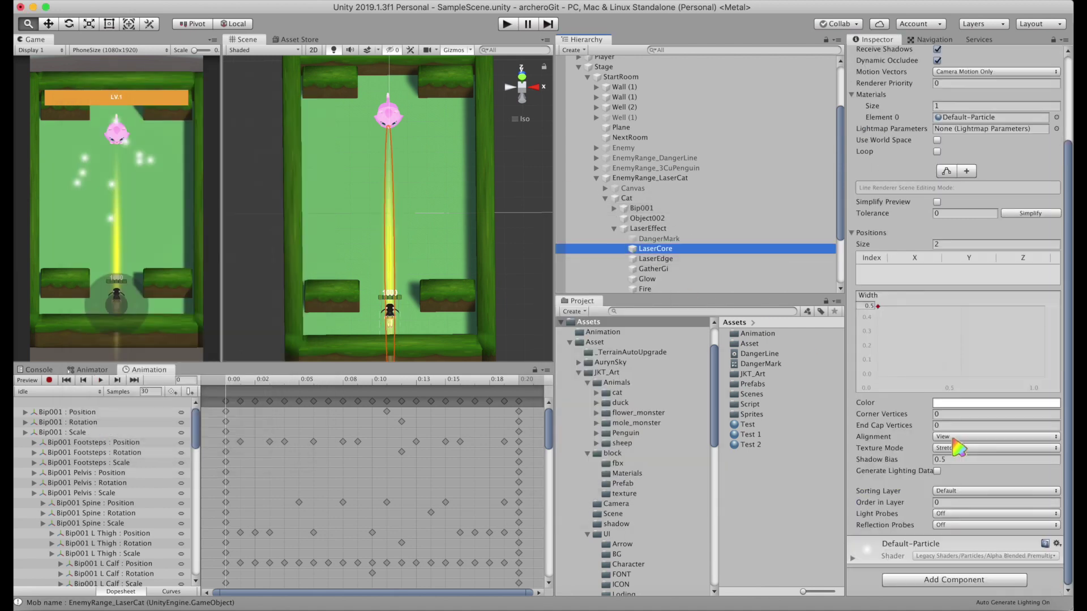
text(1)
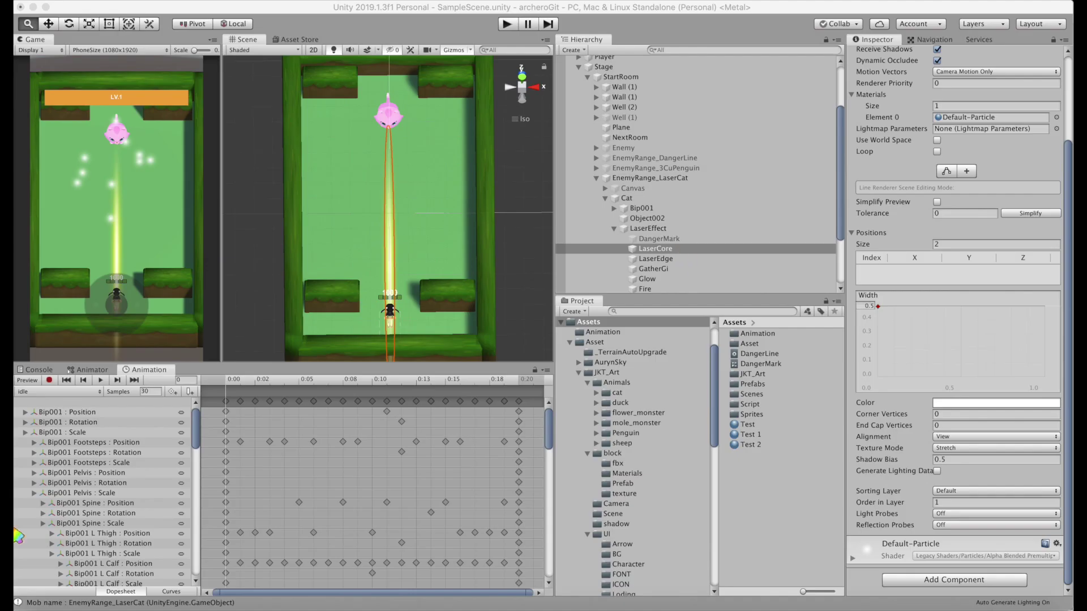
shift+click(579, 99)
drag(469, 192, 497, 166)
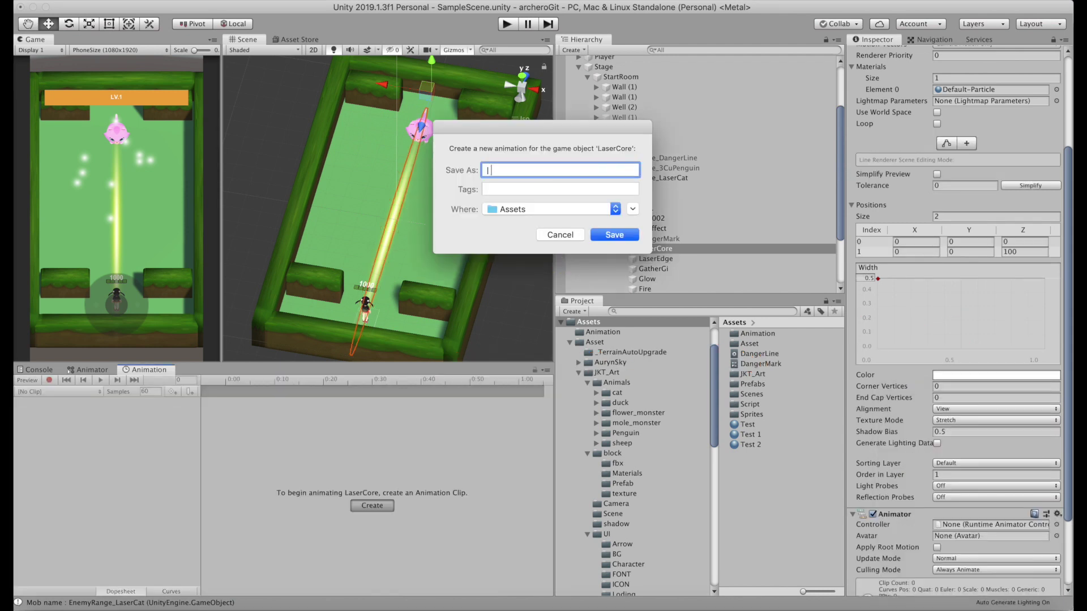
Create a Laser clip for LaserCore keying its Enabled state, then select all its keyframes
text(Laser)
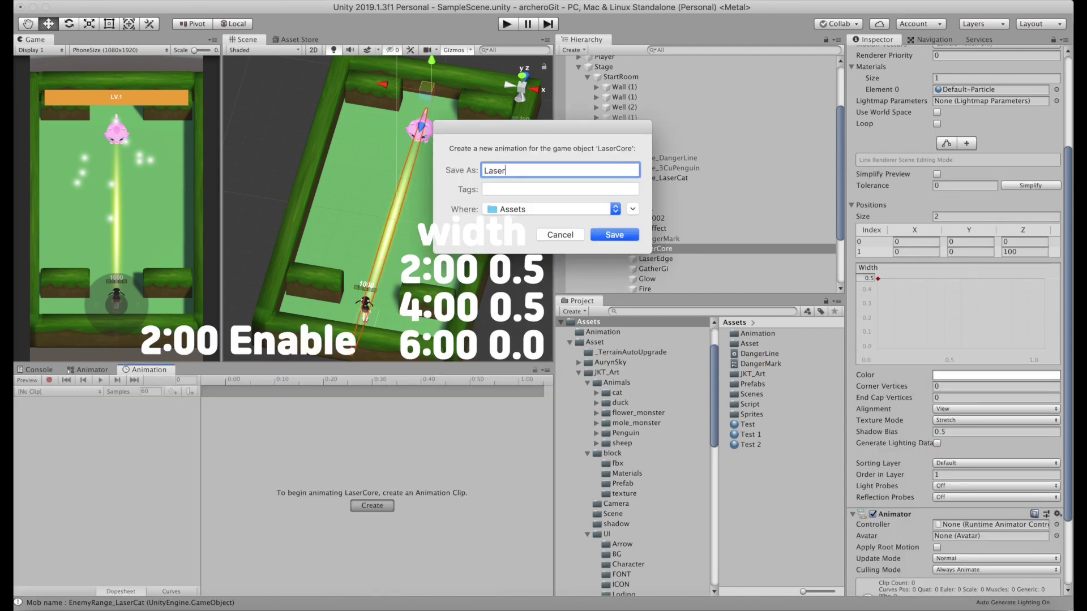
key(Return)
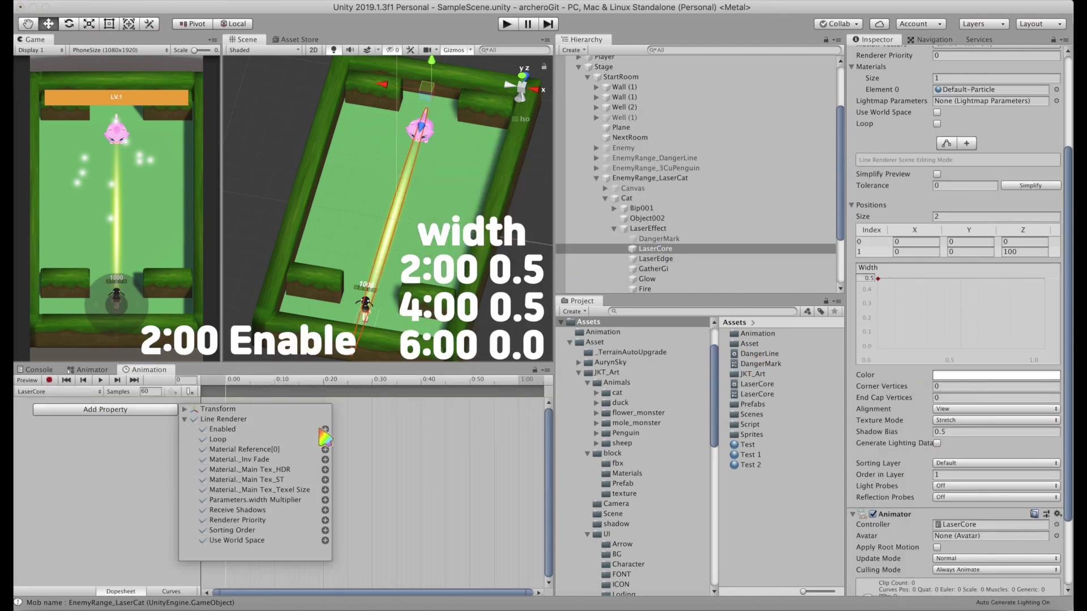
click(325, 429)
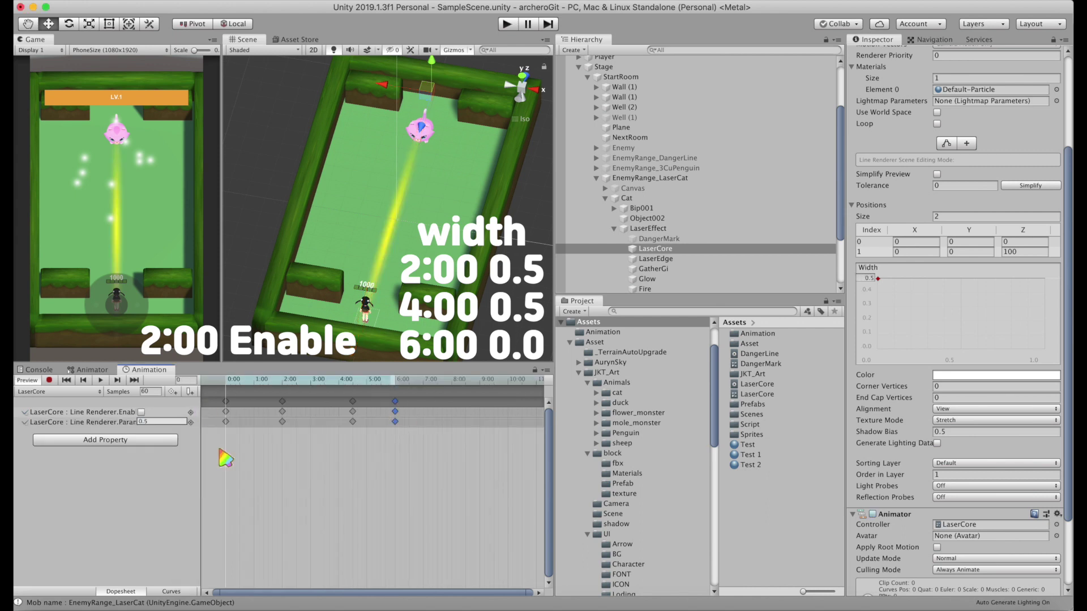
drag(396, 433, 221, 397)
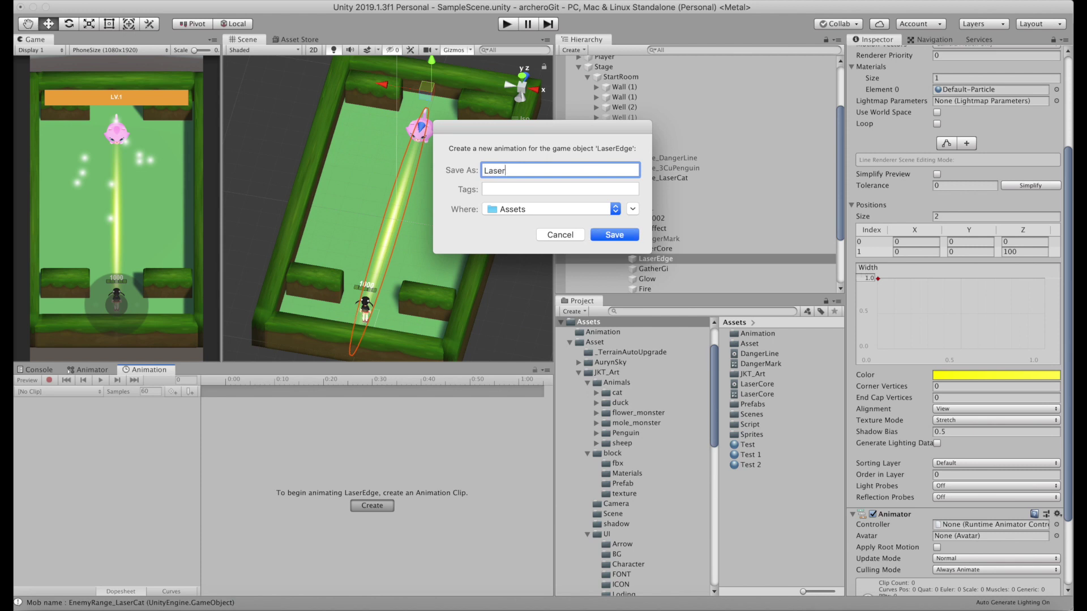
Create the LaserEdge clip and paste LaserCore's keyframes into it
text(Edge)
key(Return)
key(cmd+v)
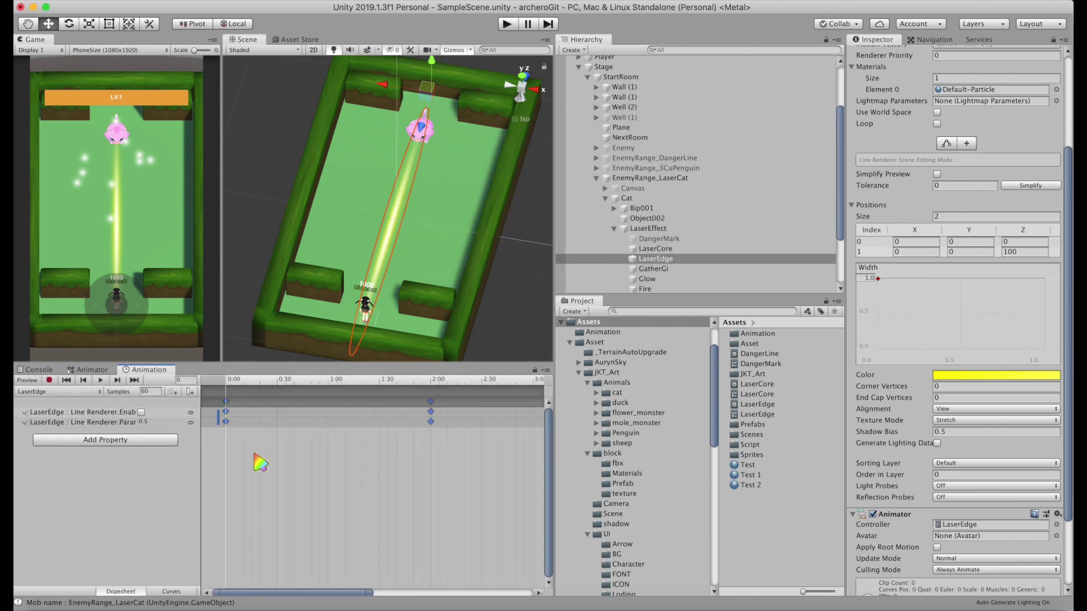
click(351, 380)
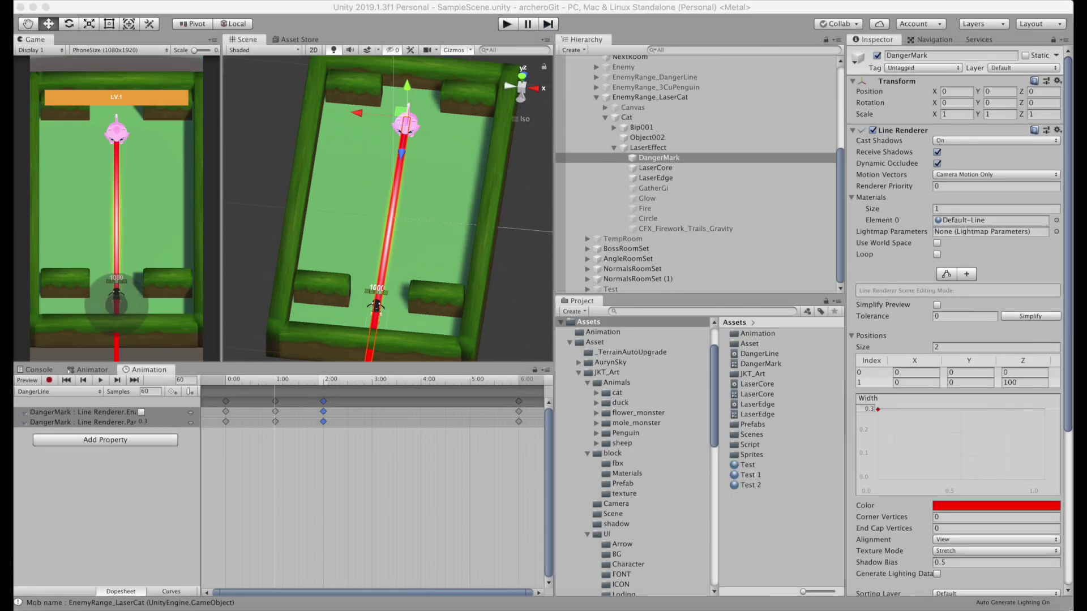
click(652, 188)
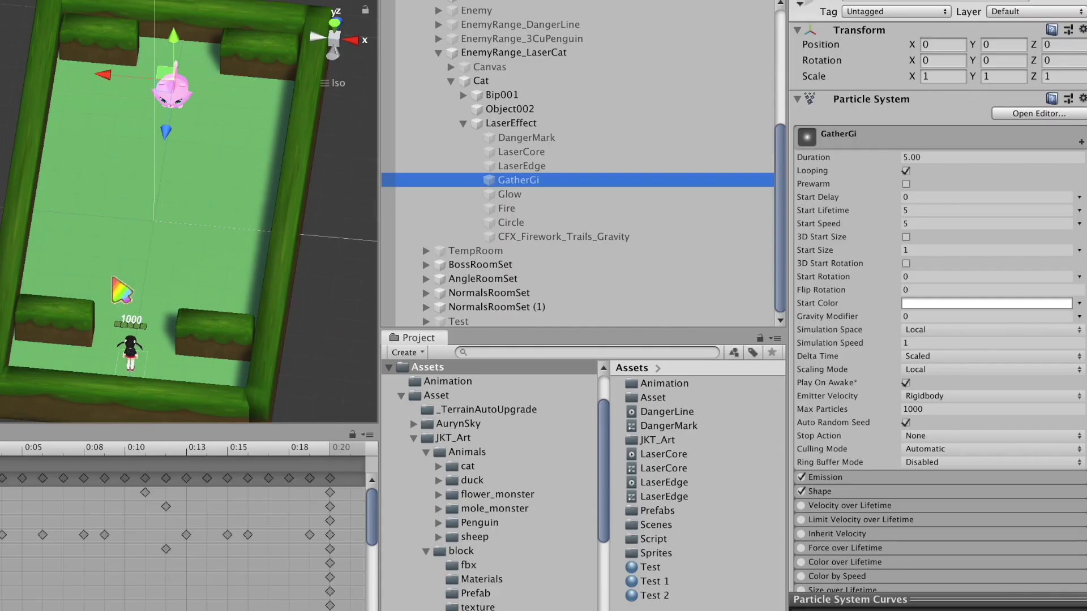
Select GatherGi and set its duration to 1.5
click(656, 198)
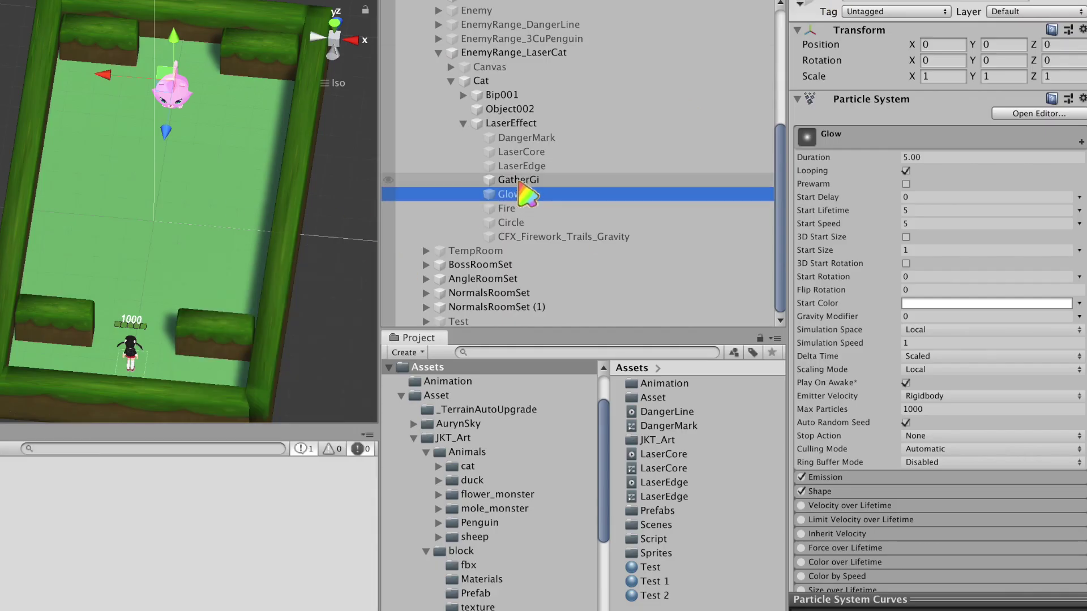
click(512, 180)
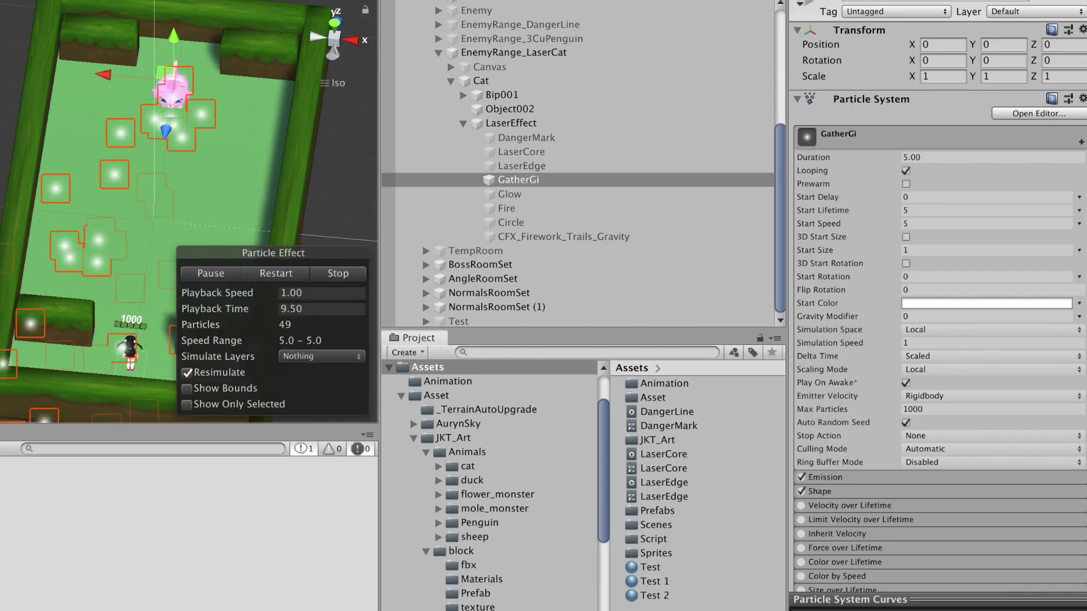
click(931, 158)
text(1.5)
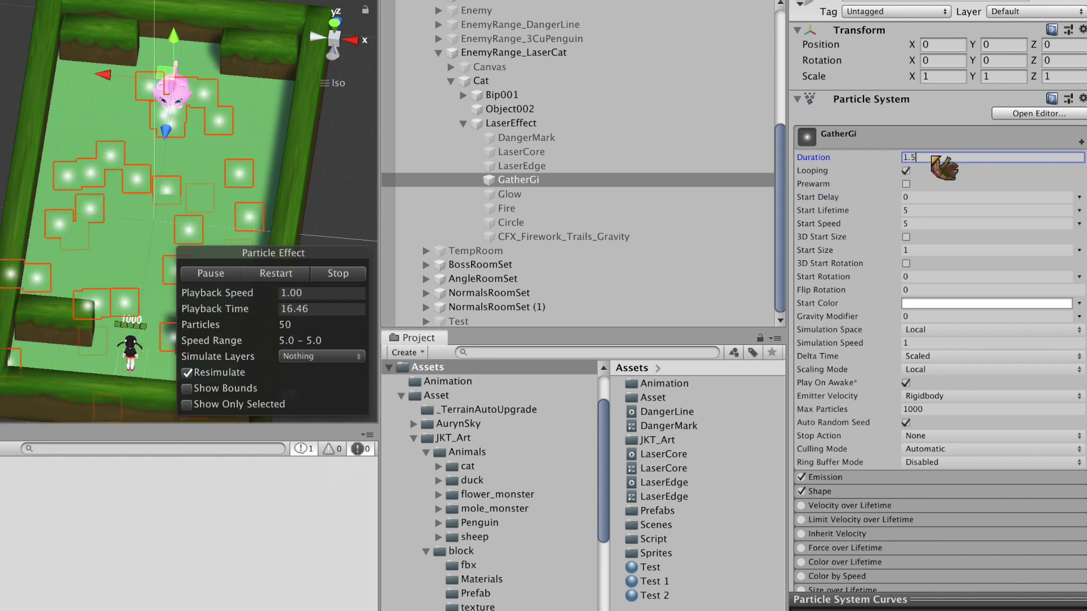
key(Return)
Make GatherGi emit from the edges of a Sphere mesh scaled 3, 3, 3
click(820, 492)
scroll(934, 396, down, 5)
click(962, 242)
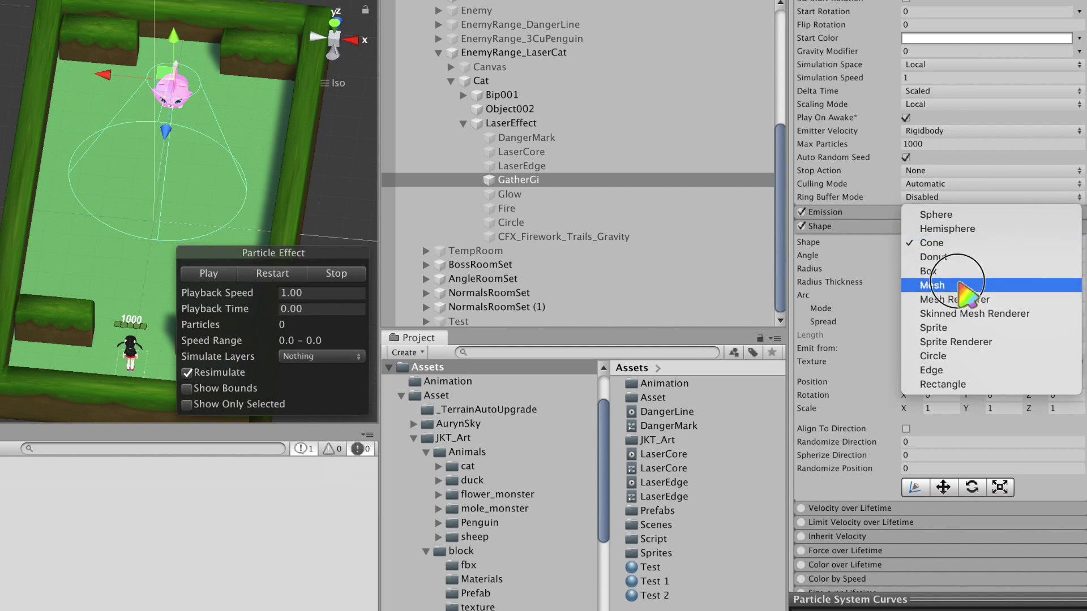
click(958, 284)
click(956, 255)
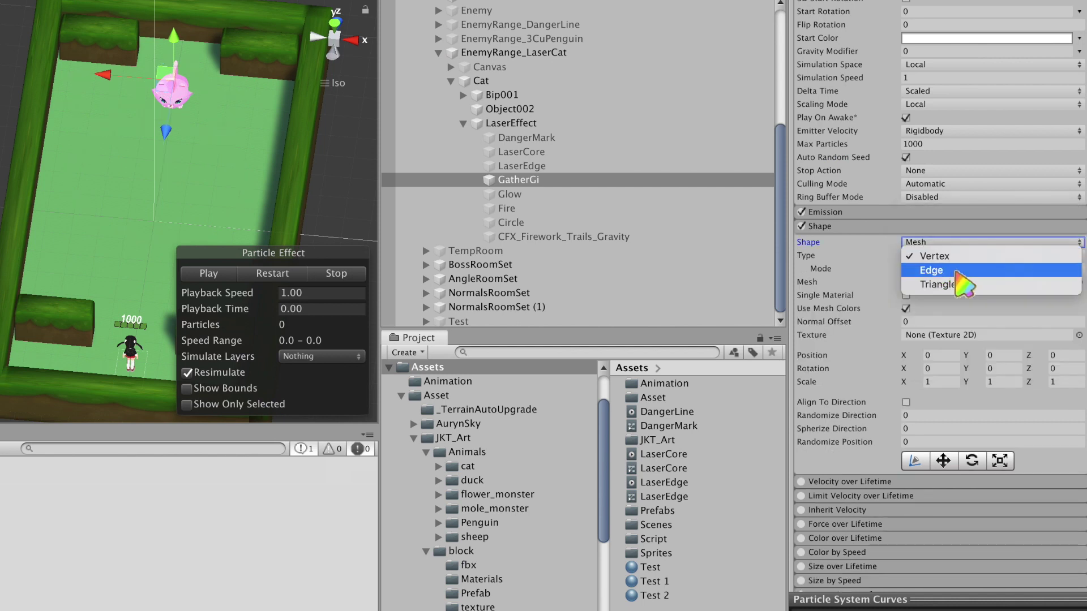
click(956, 274)
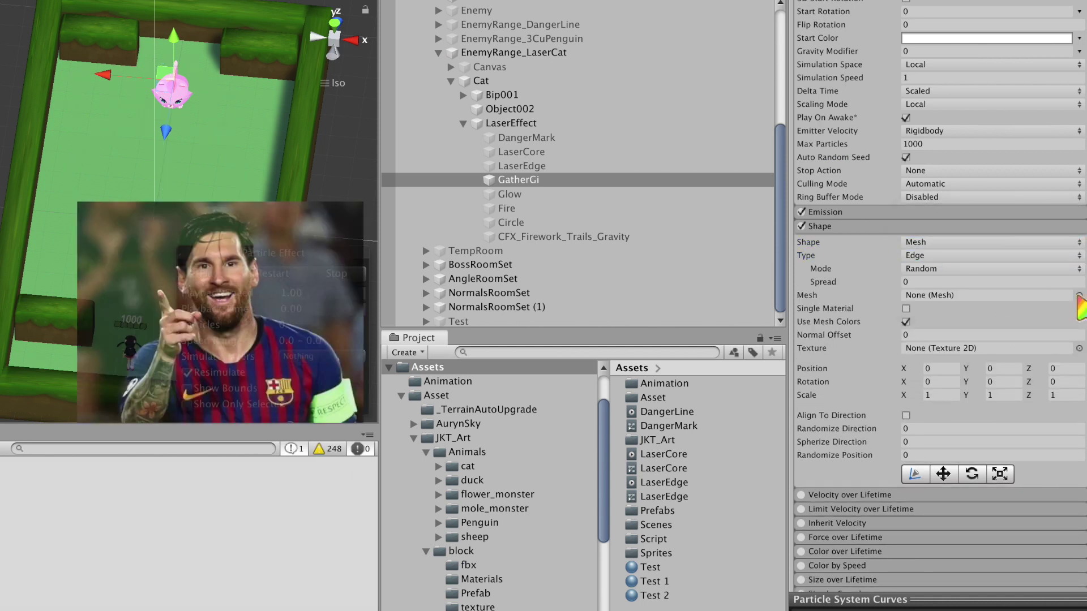
click(1079, 295)
double_click(965, 550)
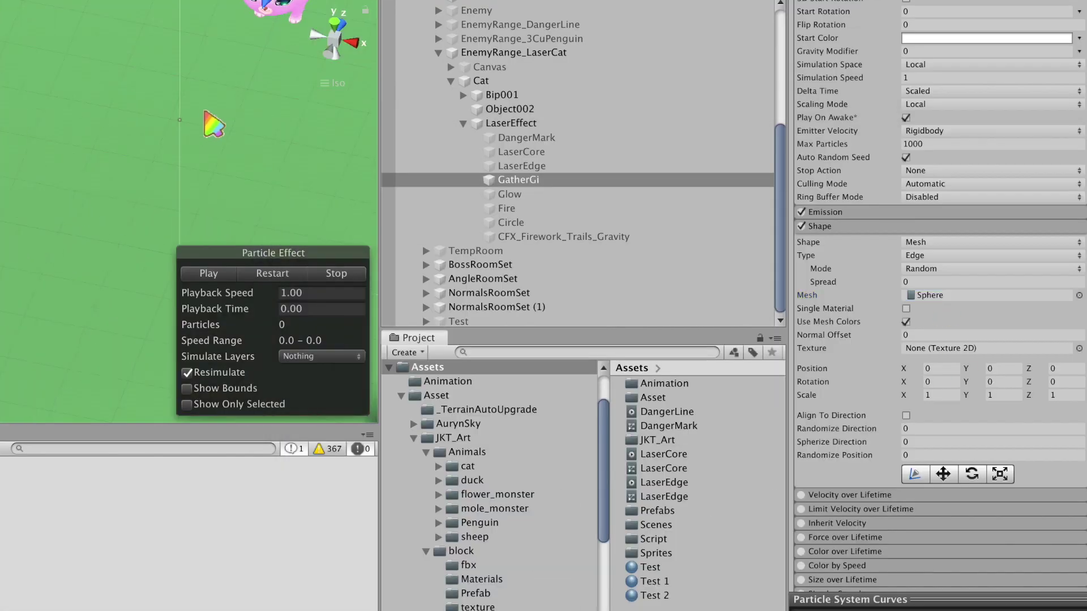
scroll(951, 291, down, 4)
click(943, 282)
text(3)
key(Tab)
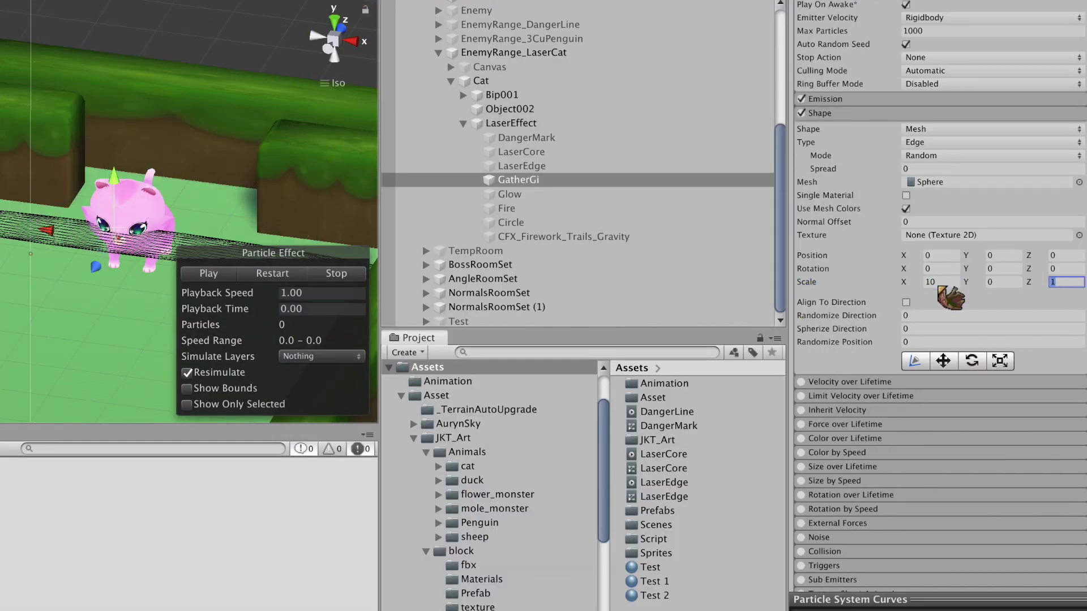
text(3	3)
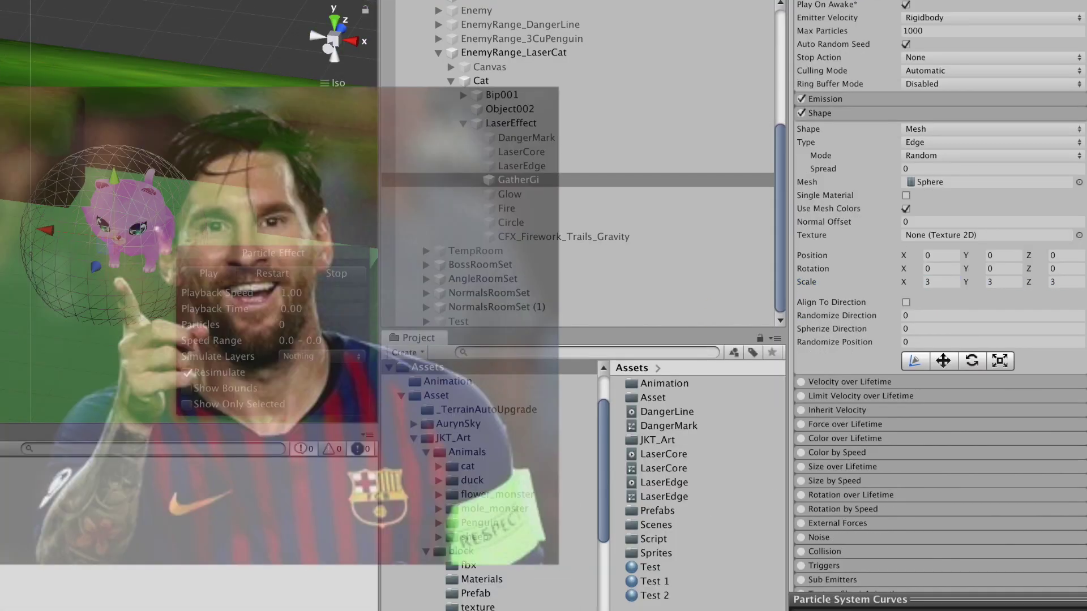
Set GatherGi's start speed to -1.5 and start lifetime to 1
scroll(935, 357, up, 7)
scroll(936, 254, up, 6)
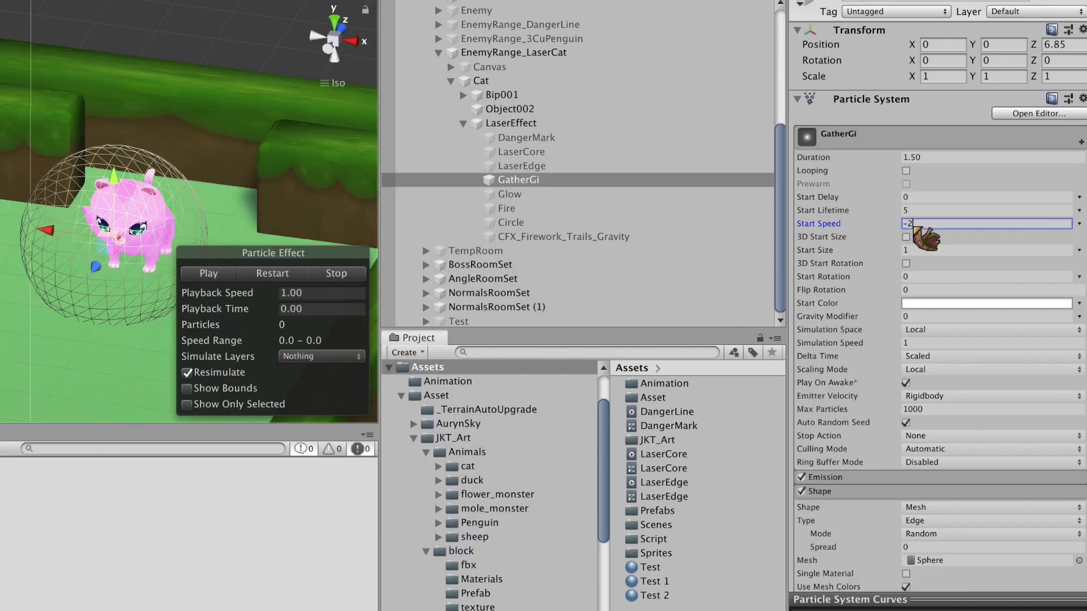
double_click(933, 224)
text(-1.5)
click(934, 210)
text(1)
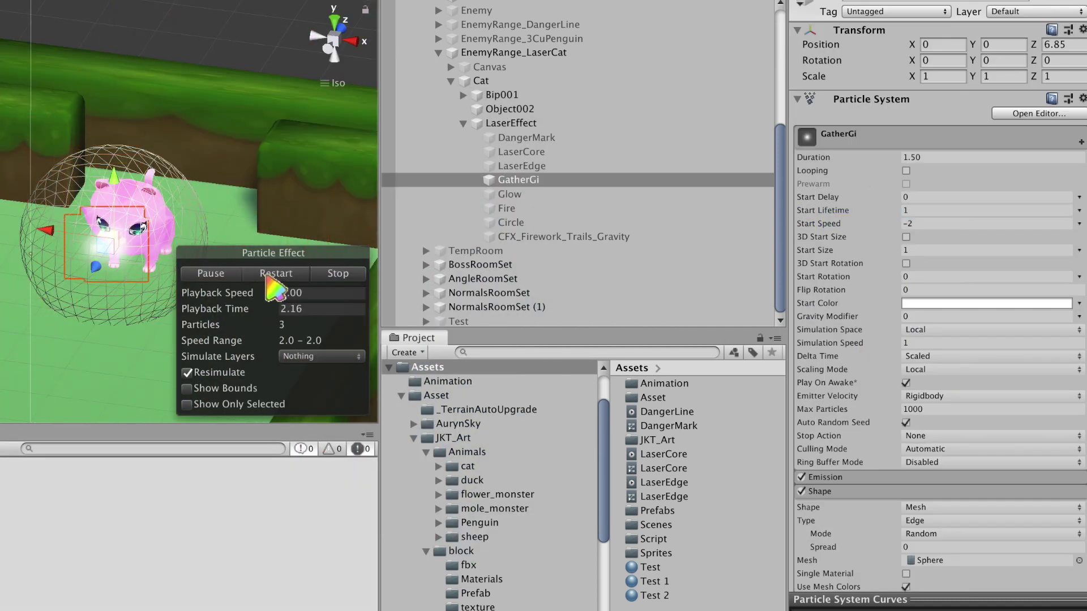
click(207, 275)
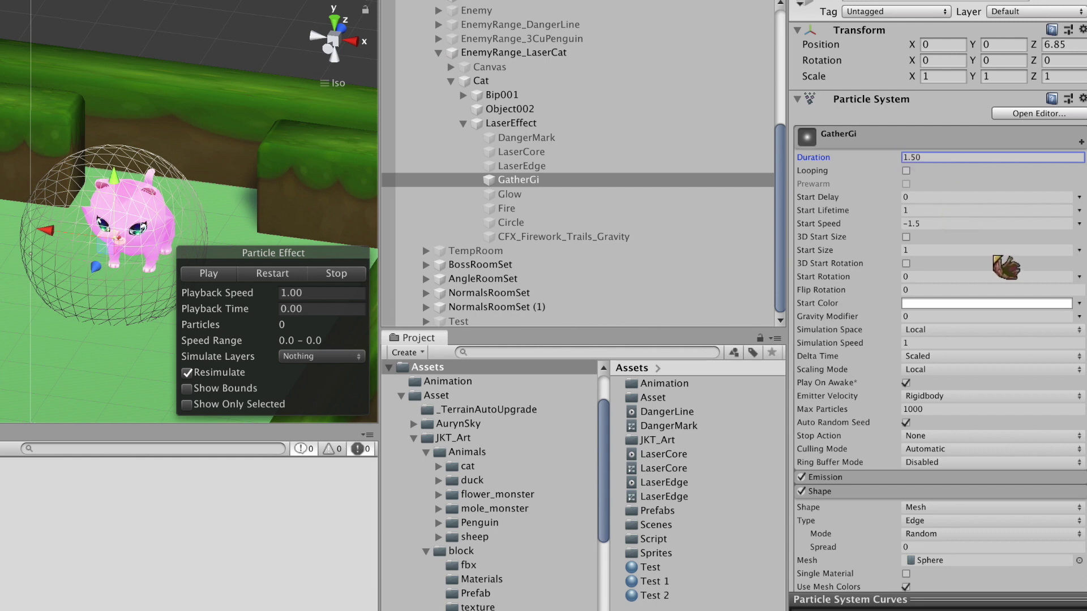
Give GatherGi the star particle material and a yellow start colour, then replay the preview
scroll(997, 260, down, 15)
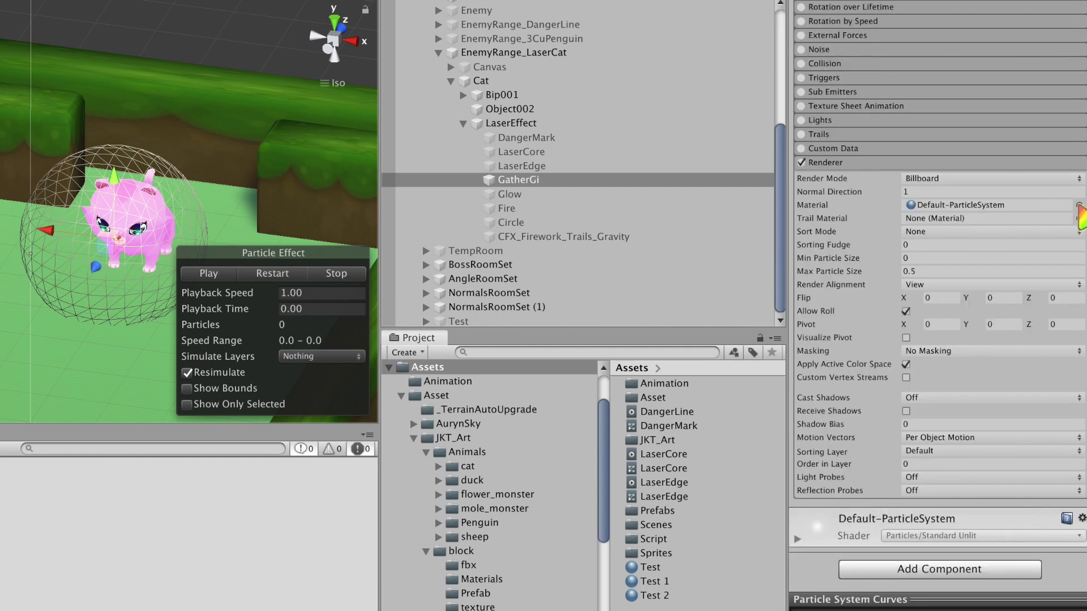
click(1079, 205)
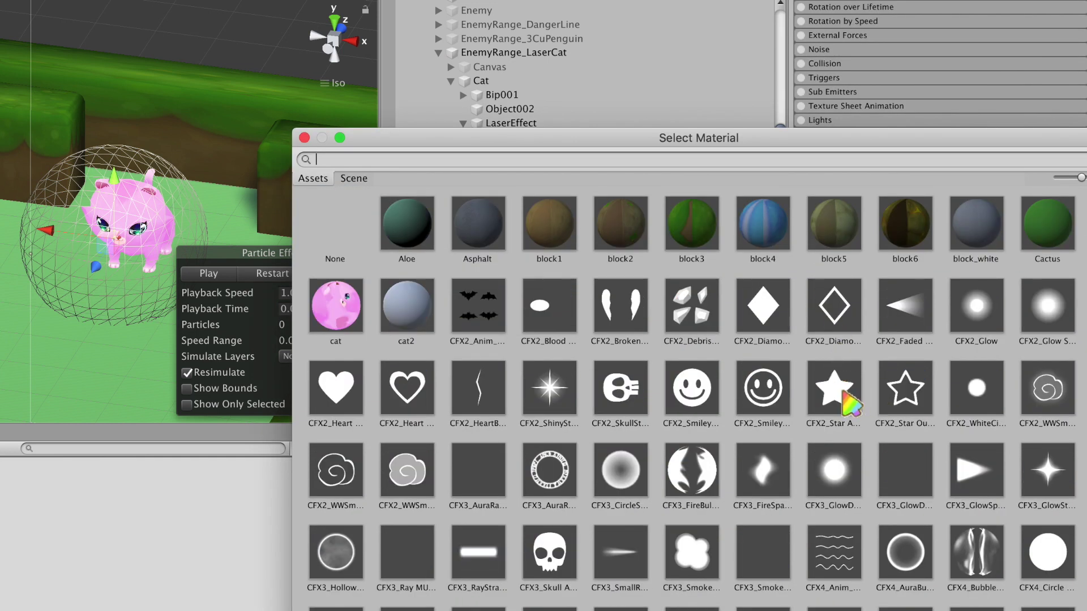
double_click(844, 394)
scroll(951, 283, up, 15)
click(988, 276)
click(441, 255)
click(486, 255)
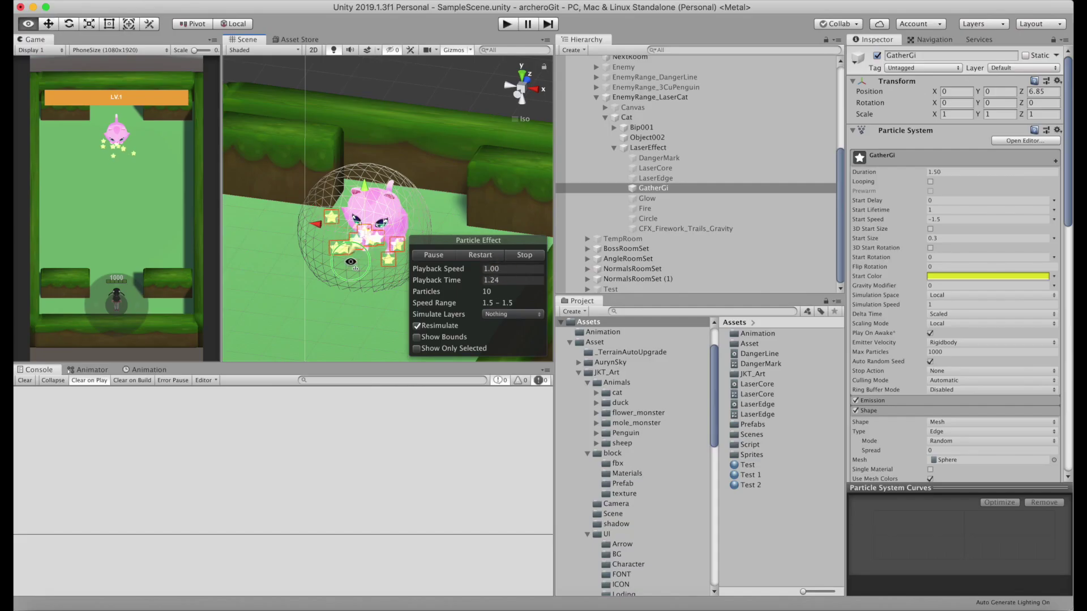
click(509, 194)
click(518, 179)
click(1058, 44)
Set GatherGi's Z to 7, then make Glow non-looping: delay 0.5, lifetime 0.2, speed 0, no shape
text(7)
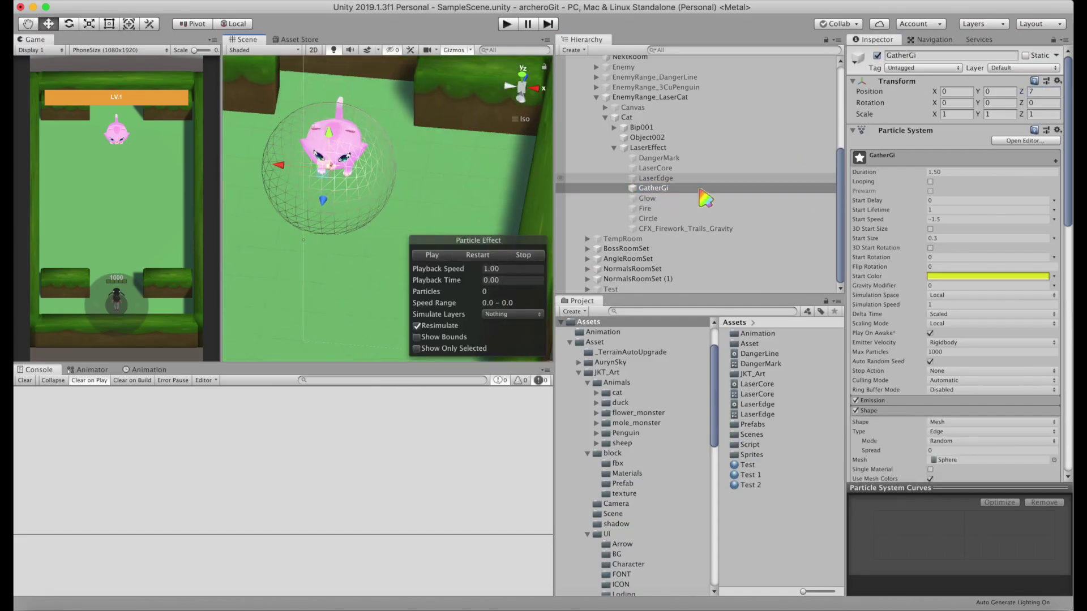
click(644, 199)
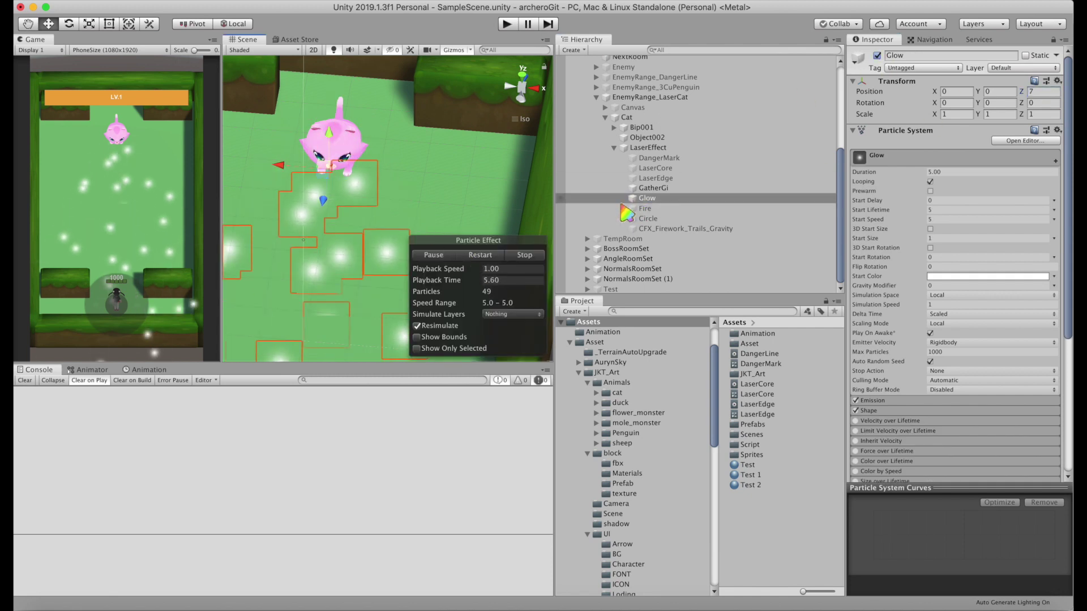
click(929, 181)
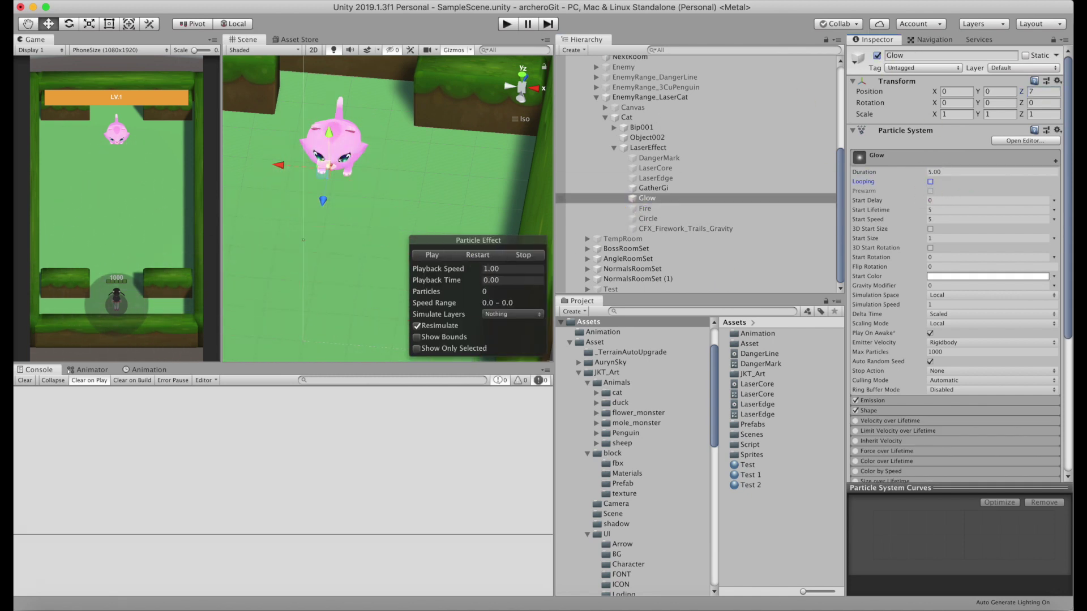
click(953, 201)
text(.5)
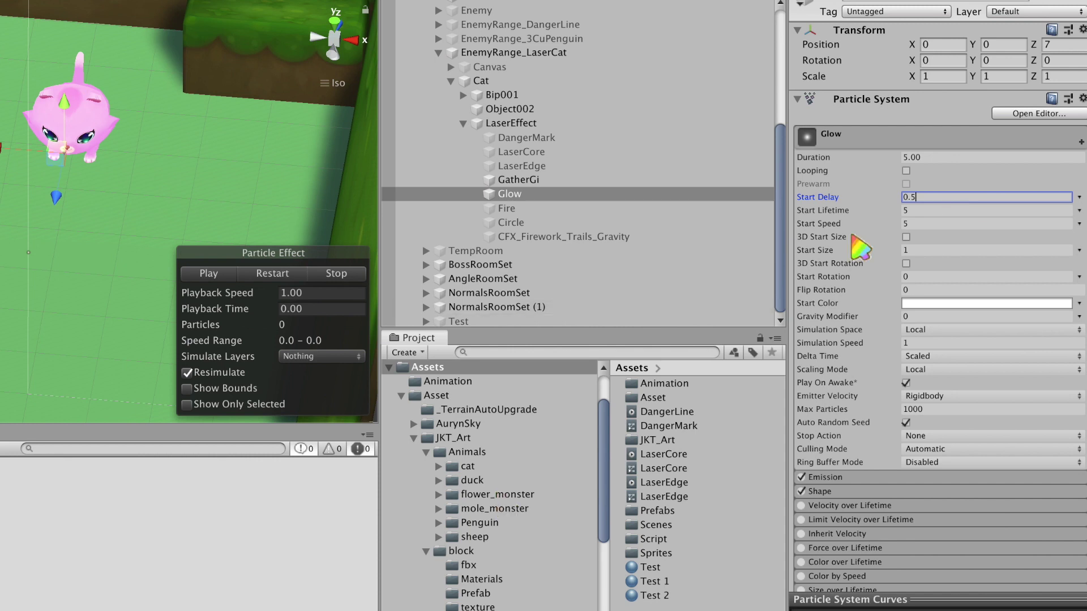
click(925, 211)
text(0.2)
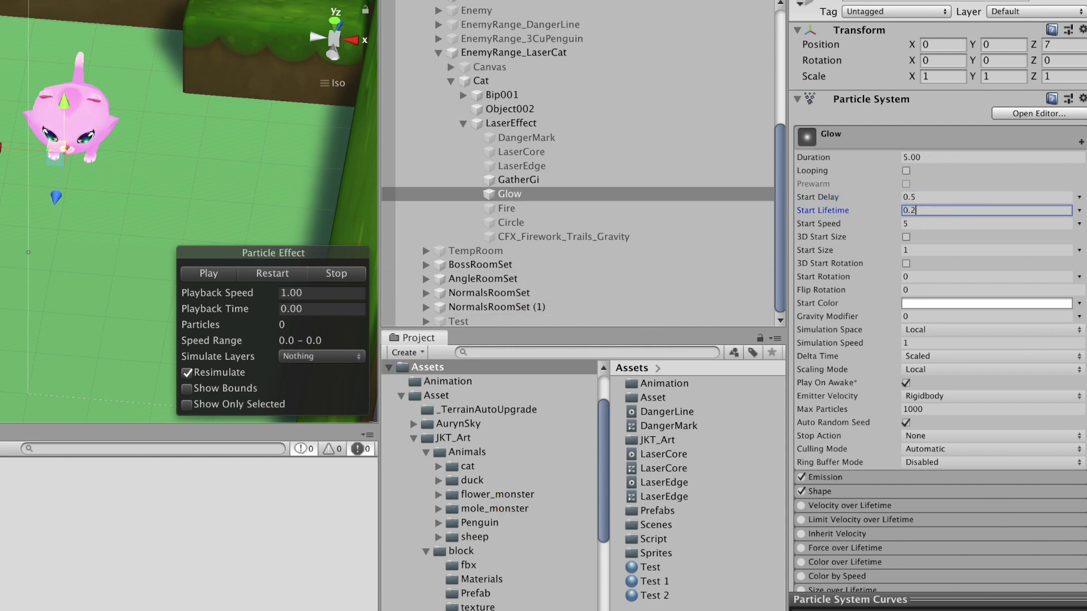
click(934, 224)
text(0)
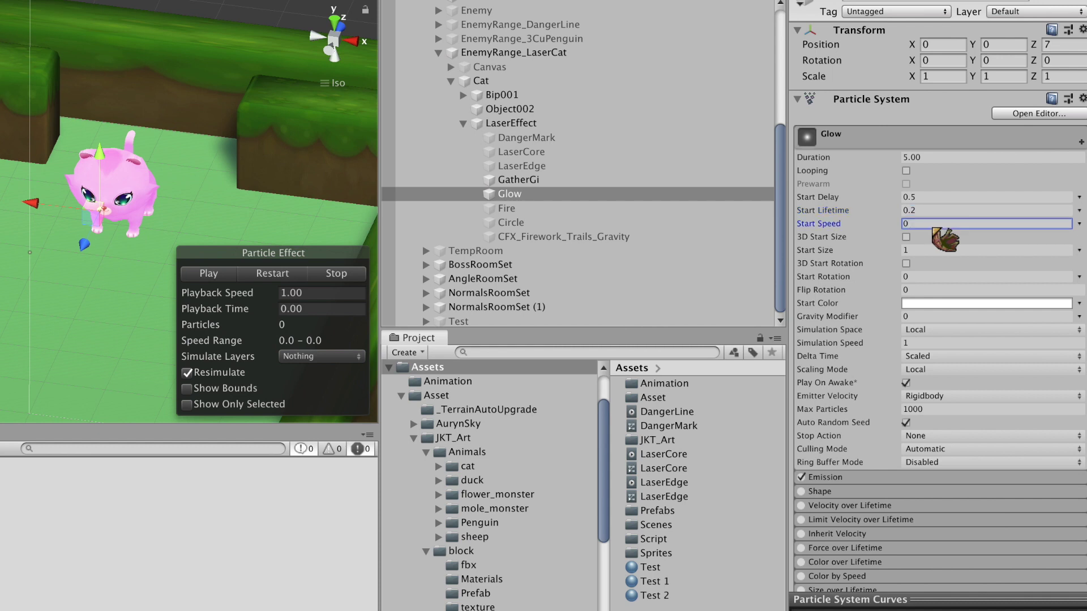
click(802, 494)
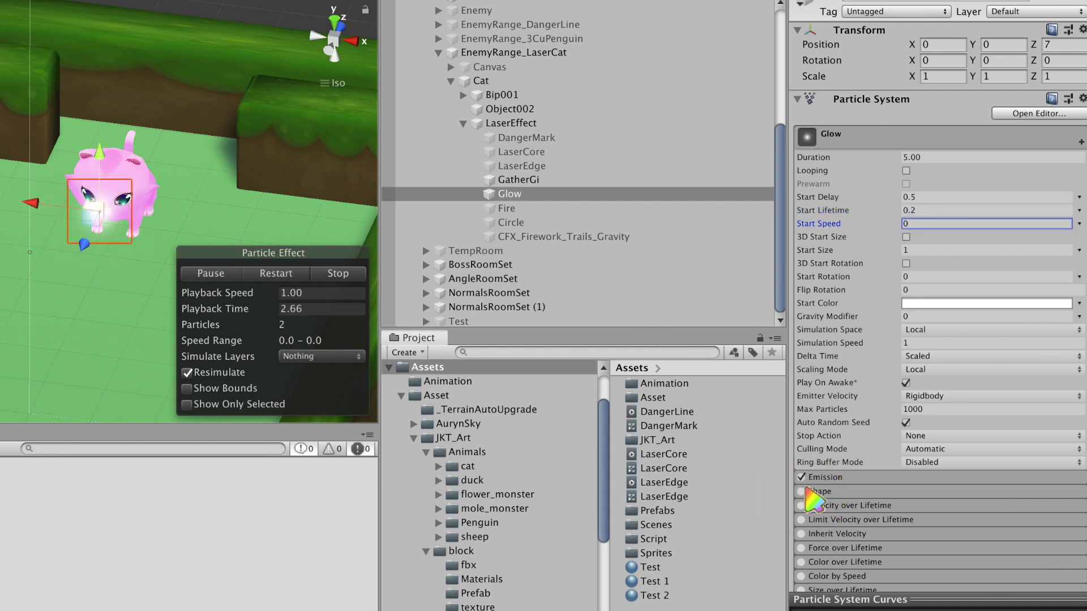
Set Glow's start colour to yellow, preview it looping, and move Circle above Fire
click(905, 171)
click(1079, 304)
click(1021, 321)
click(1013, 304)
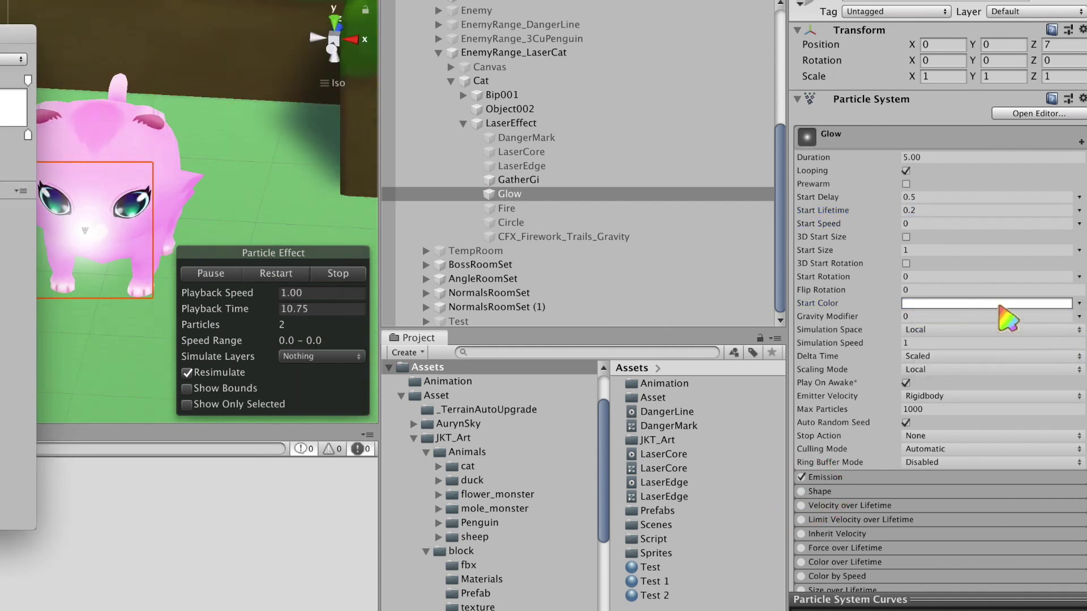
click(157, 172)
click(660, 263)
drag(634, 316, 657, 282)
click(90, 84)
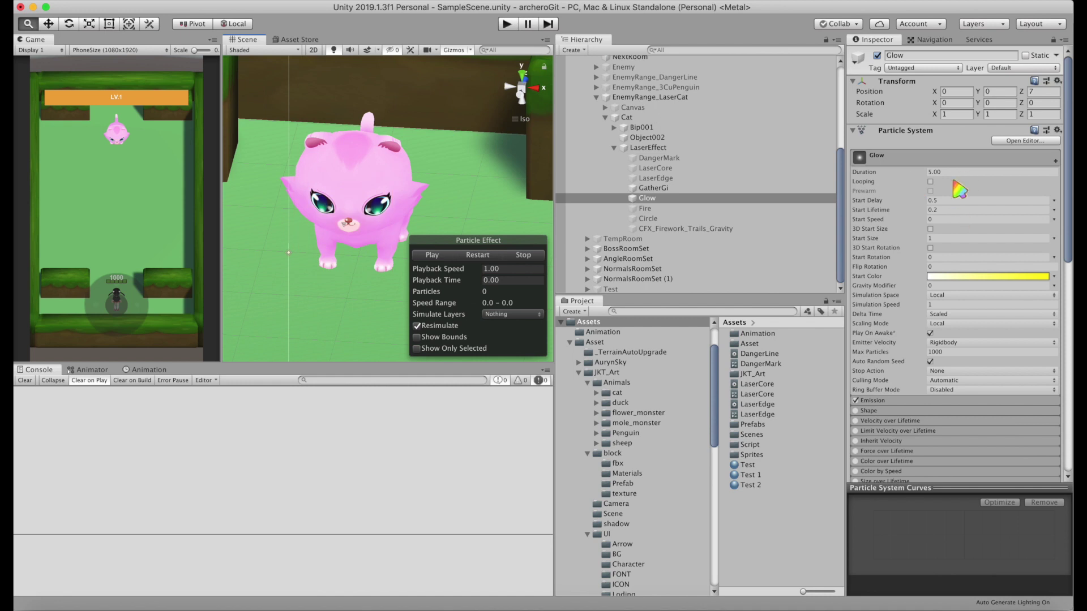
click(431, 255)
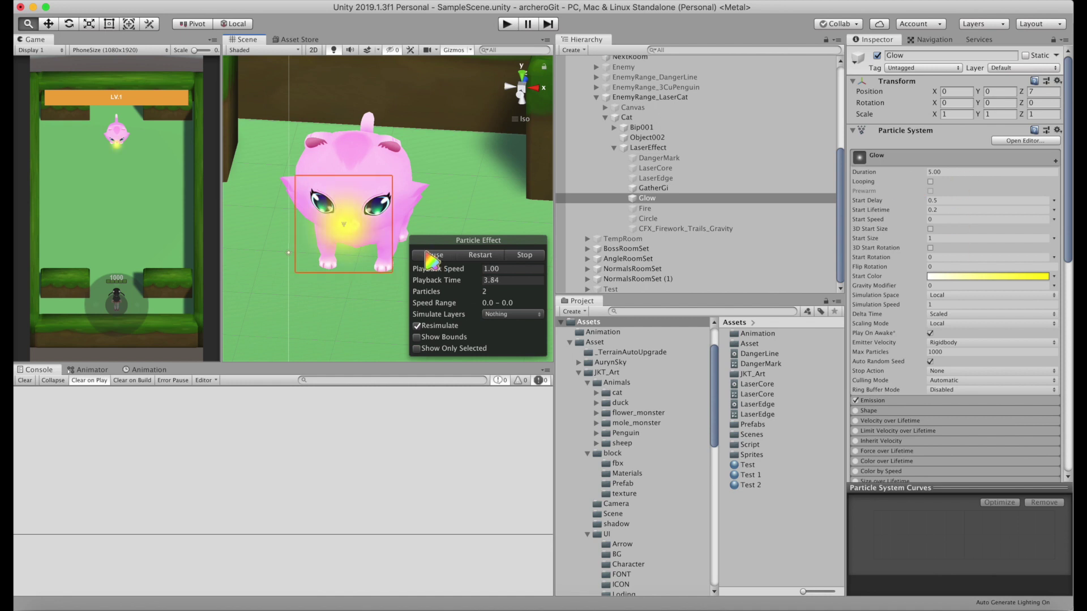
drag(648, 218, 645, 204)
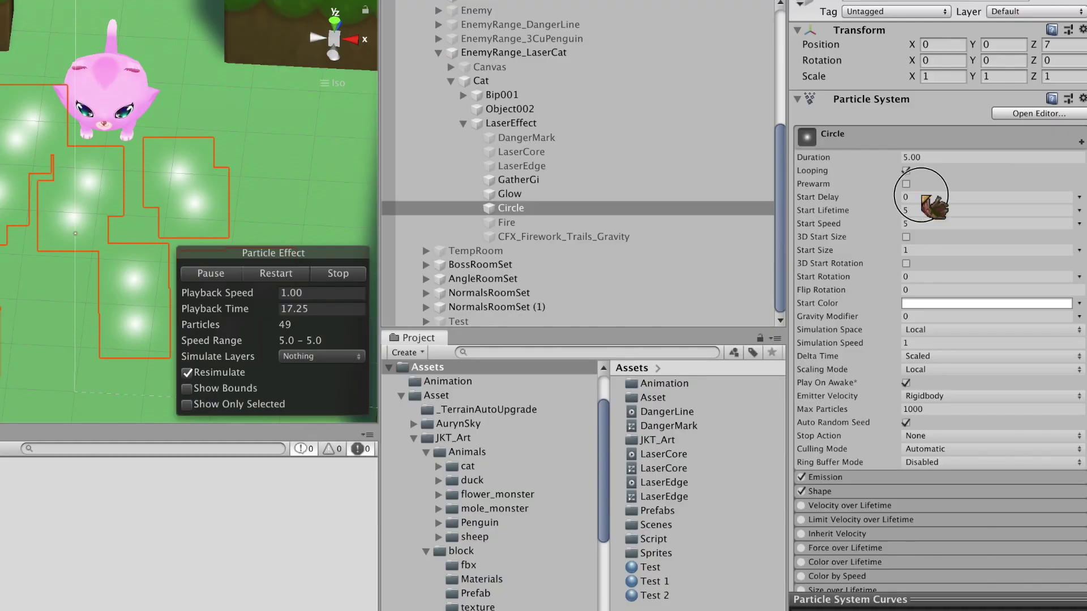
Give Circle a 2-second start delay, a Circle emission shape and a 30-particle burst
click(923, 196)
text(2)
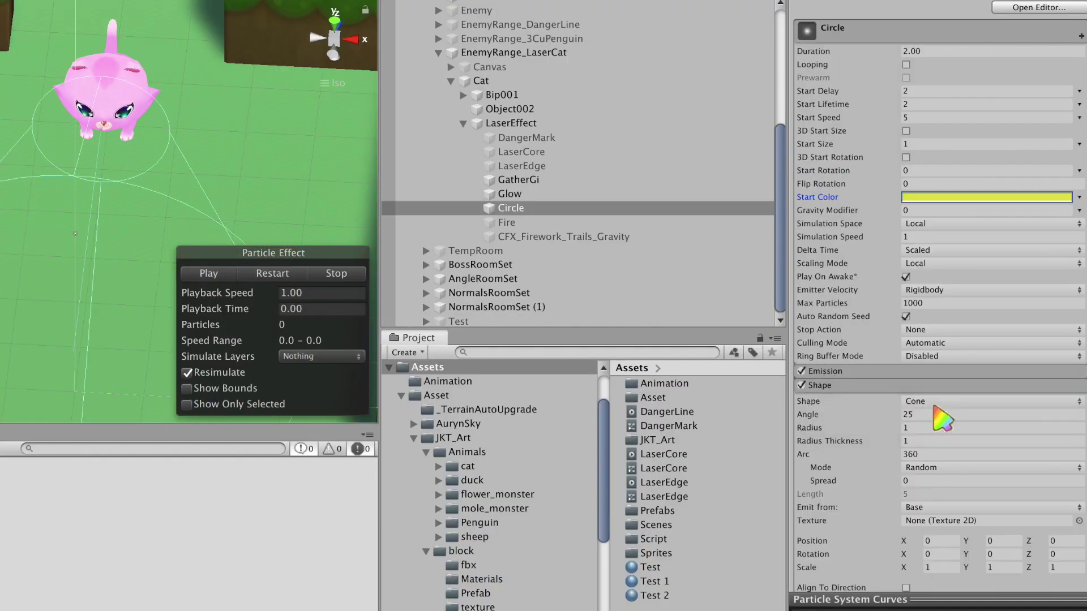
click(934, 404)
click(946, 515)
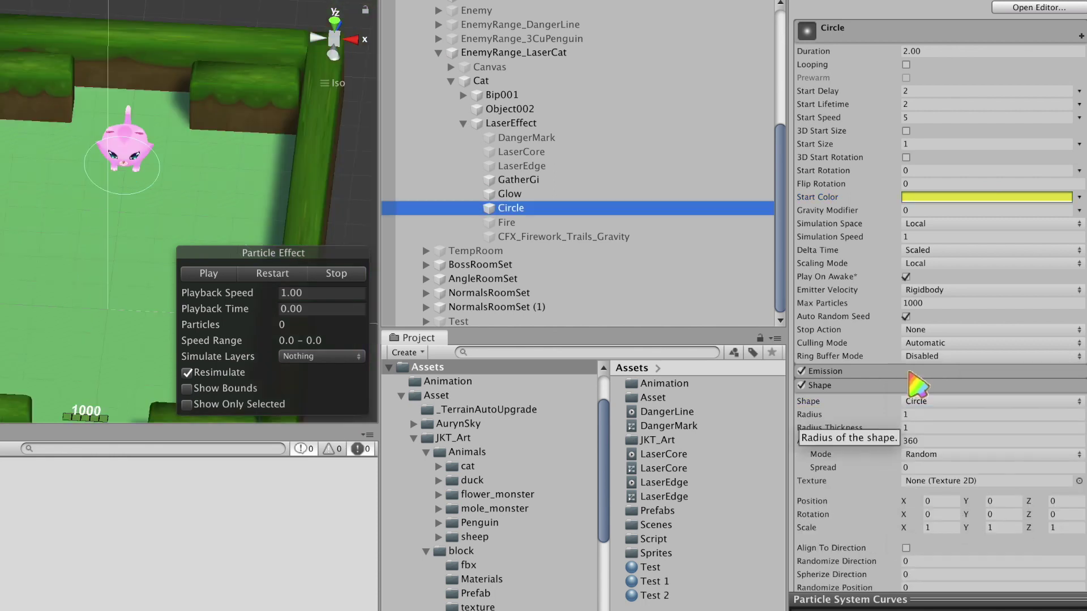
click(908, 371)
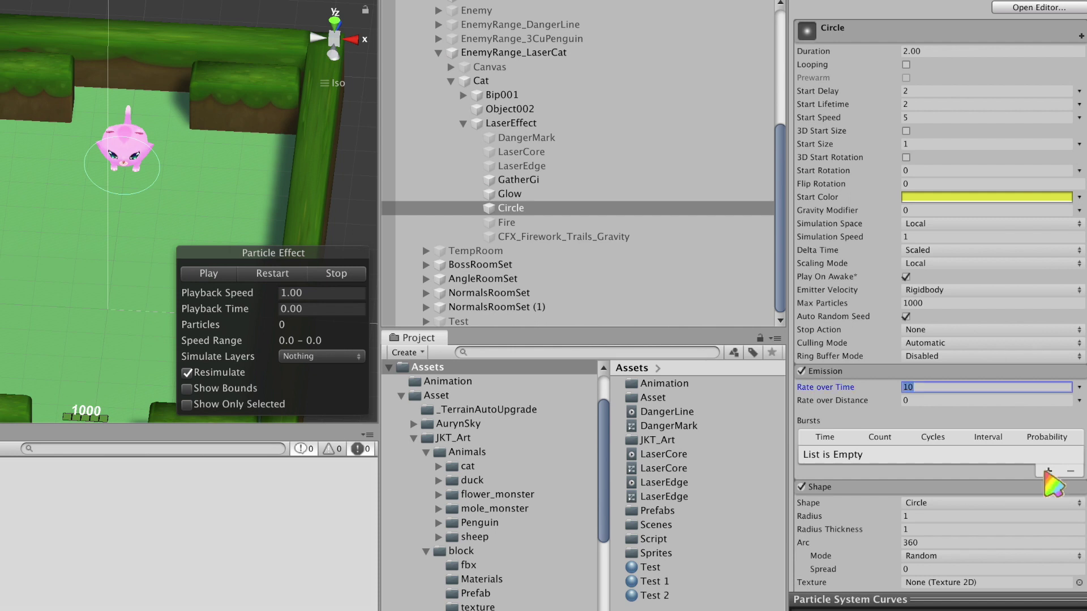
click(1048, 470)
click(876, 454)
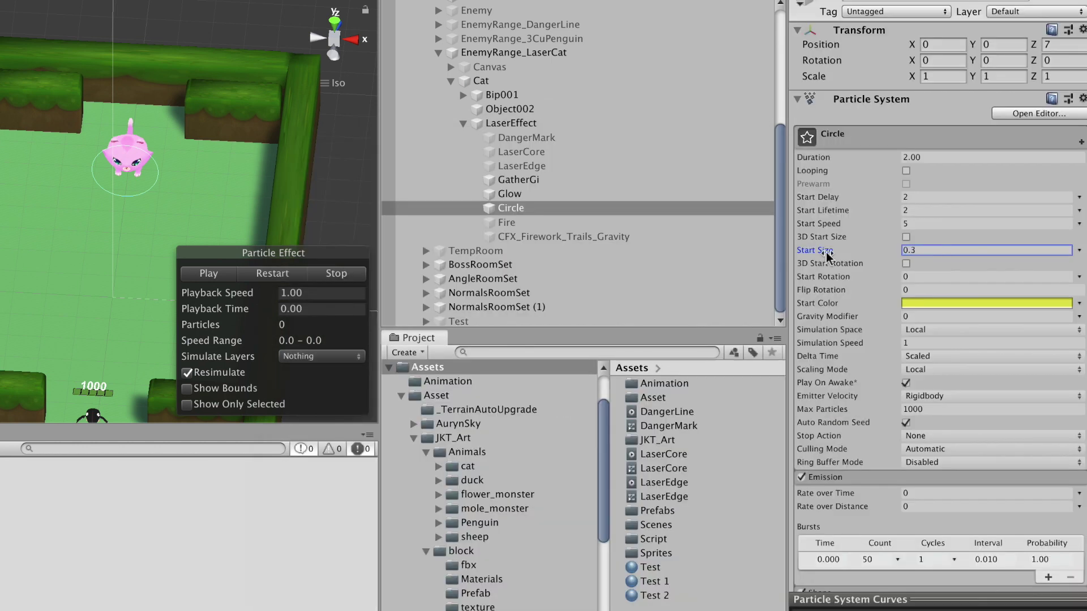
click(207, 274)
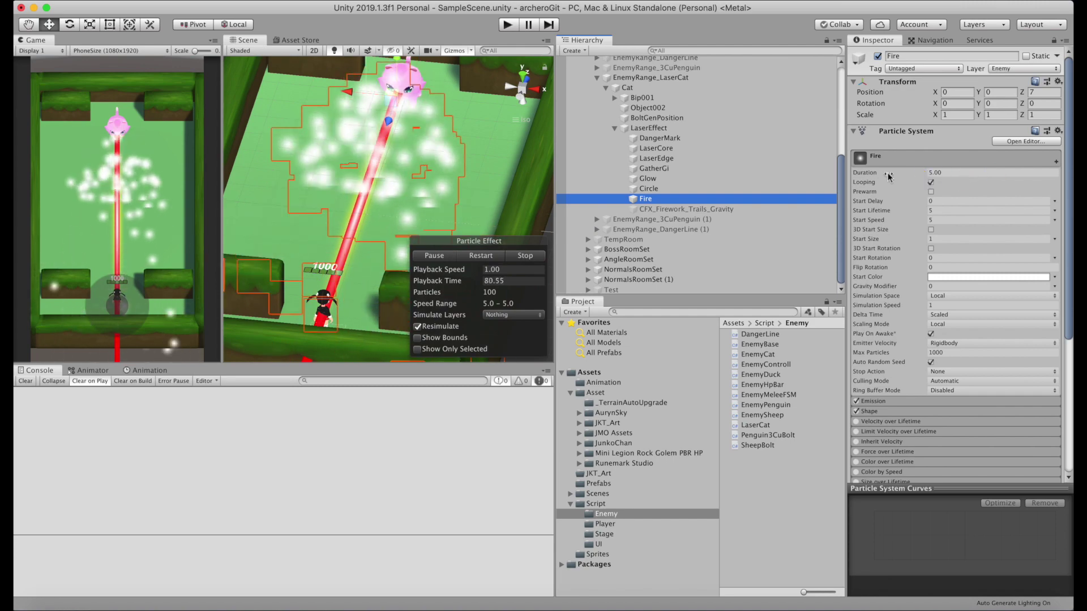
Set Fire's duration to 4 and its start colour to yellow, keeping the Cone shape
click(933, 173)
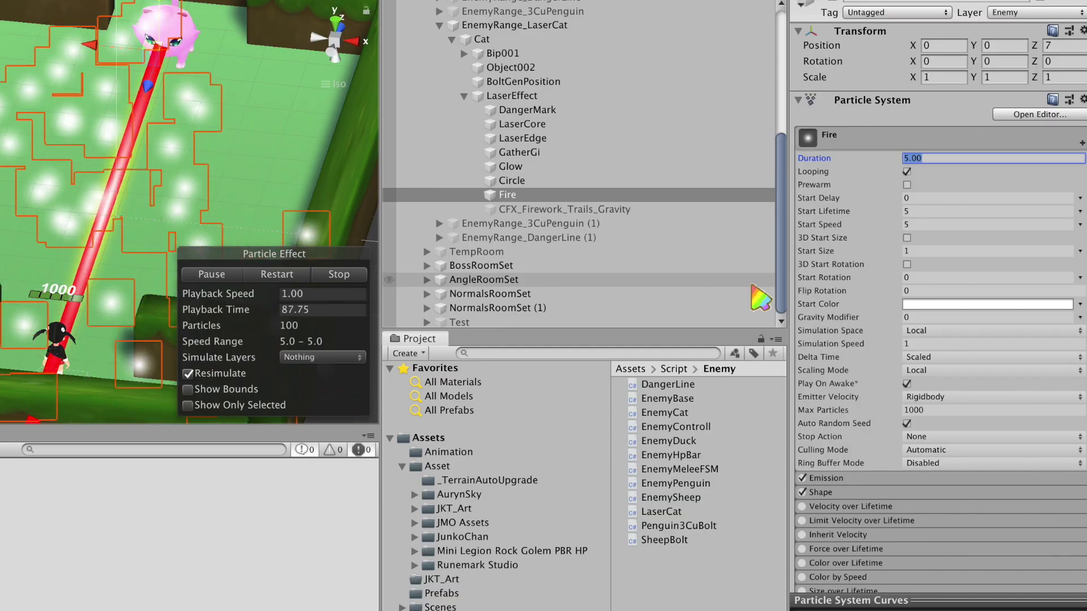
text(4)
key(Tab)
click(927, 225)
click(987, 304)
click(498, 311)
click(821, 333)
click(951, 349)
click(946, 347)
Narrow Fire's cone to 1.5°, set start size 0.1 and start speed 50, and enable trails
drag(810, 362, 798, 363)
scroll(920, 498, down, 4)
click(915, 488)
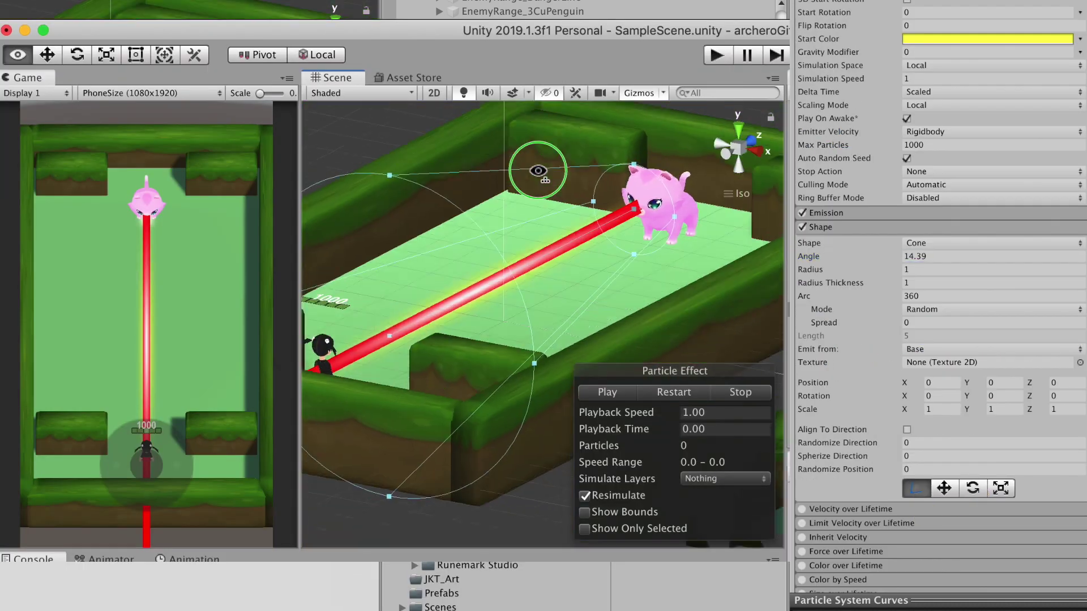
alt+drag(536, 170, 618, 234)
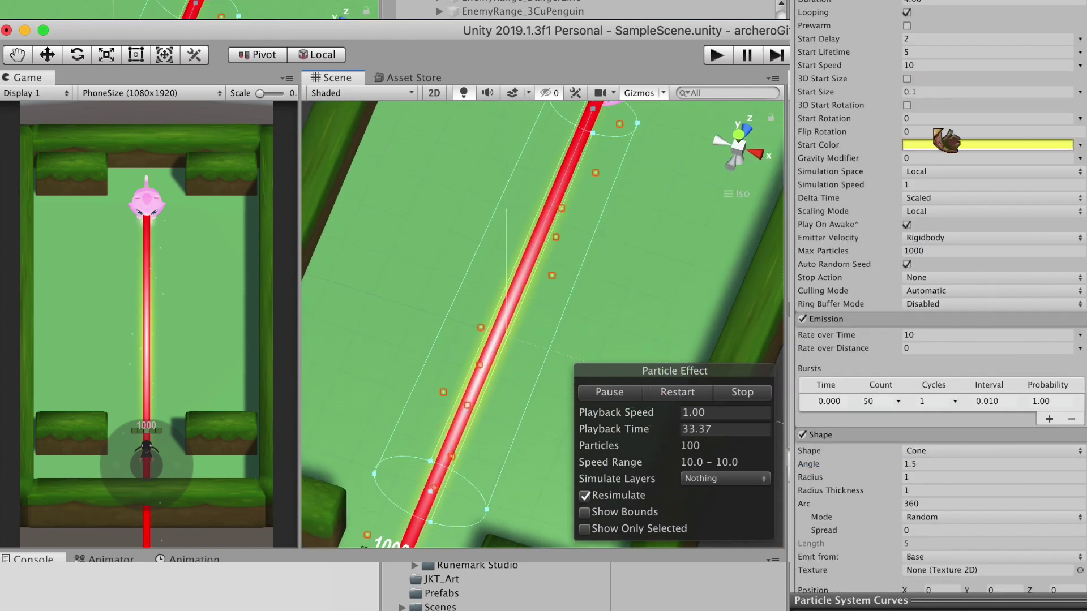
click(933, 91)
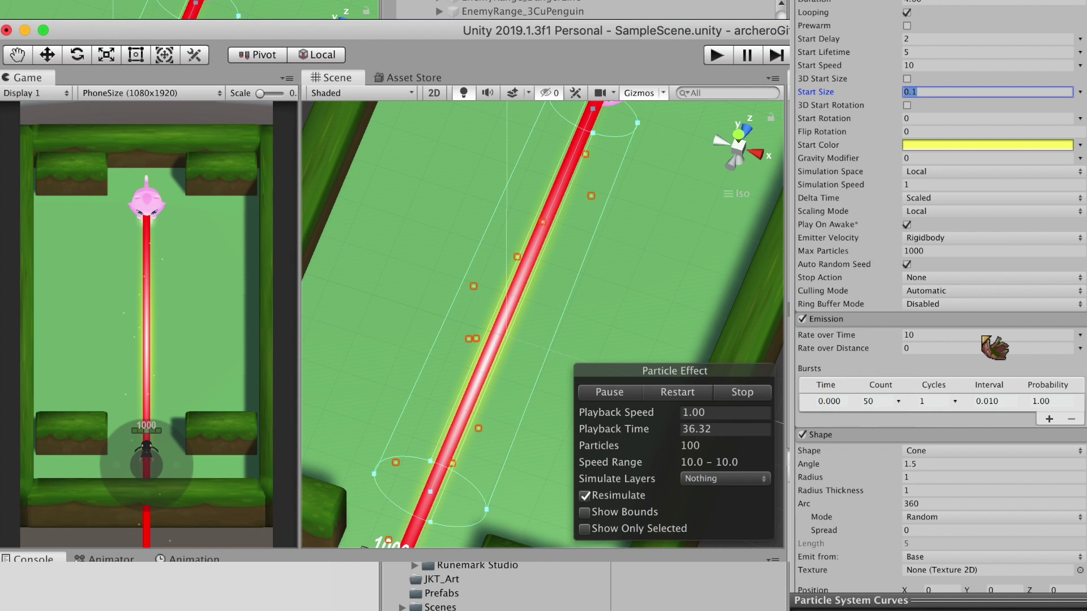
scroll(973, 164, up, 3)
click(962, 119)
text(50)
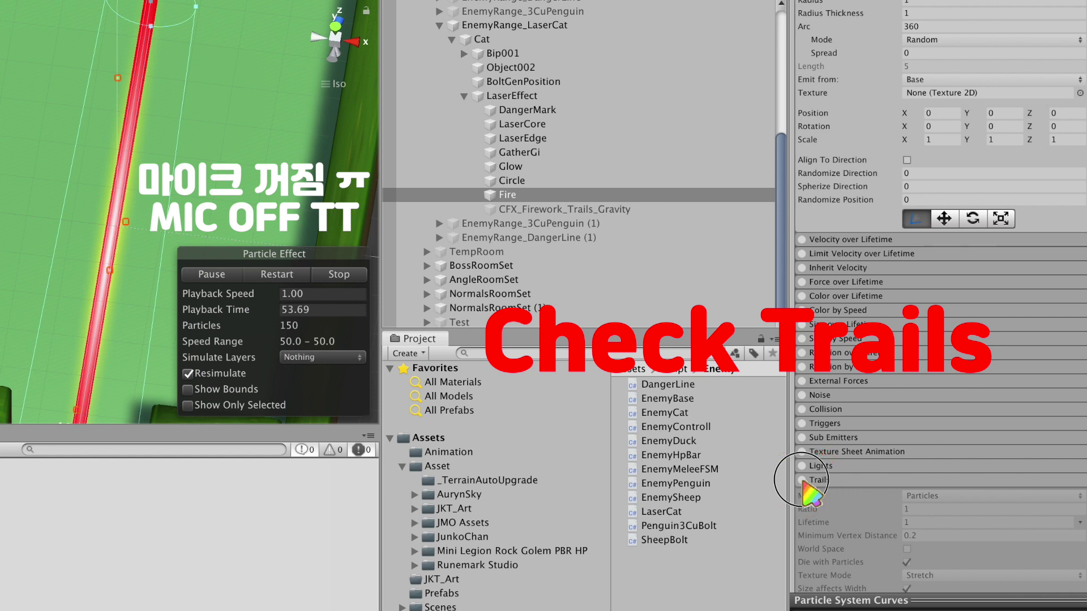
click(802, 480)
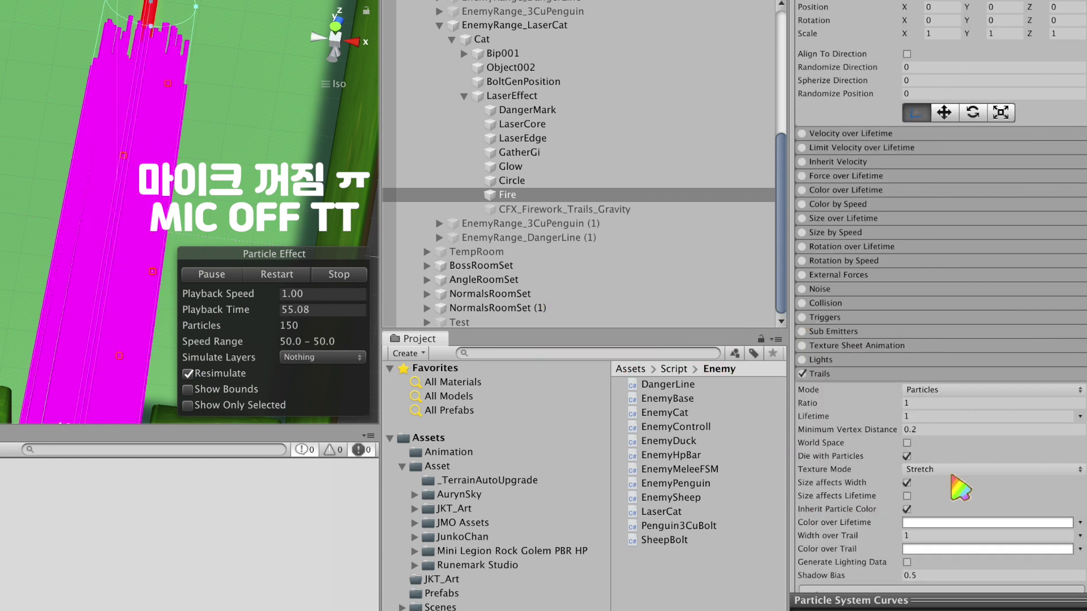
Use Default-Particle as the trail material, set cone angle 0.3 and speed 100, and restart the preview
scroll(1014, 442, down, 10)
click(1080, 442)
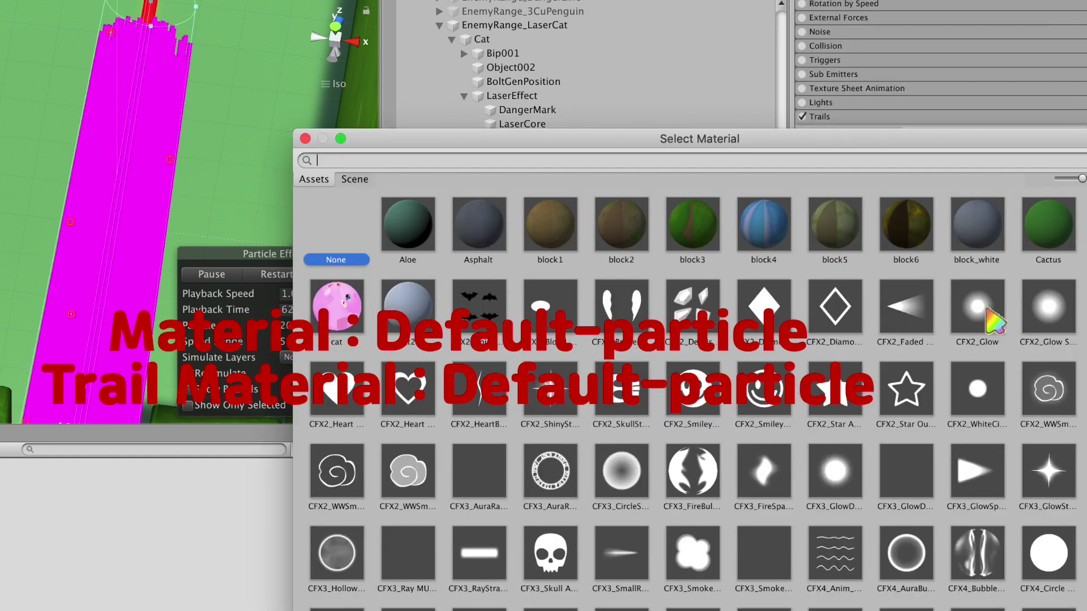
scroll(396, 397, down, 10)
click(390, 532)
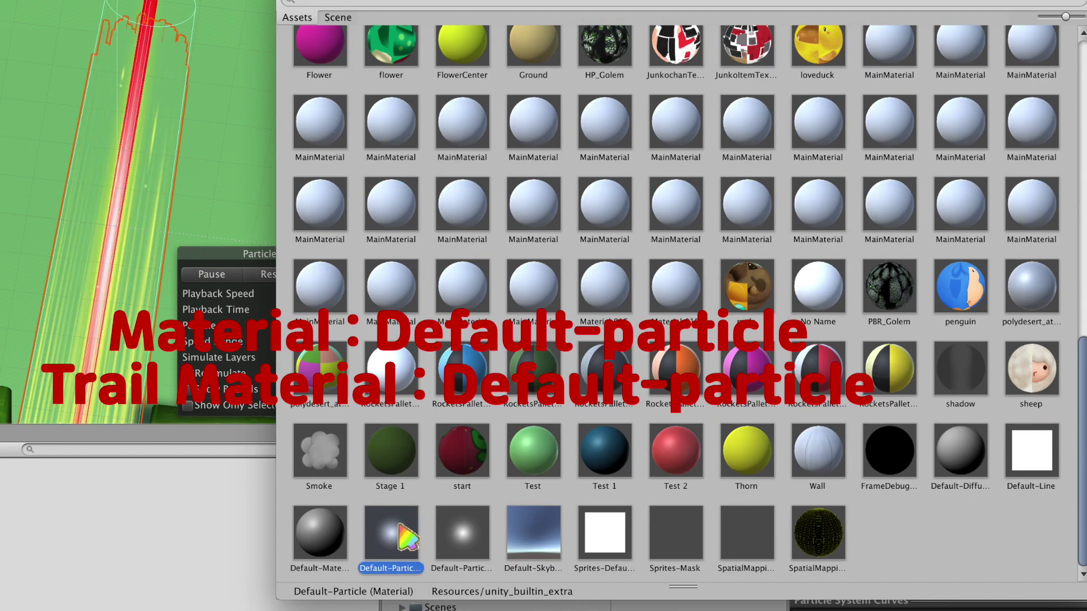
double_click(403, 537)
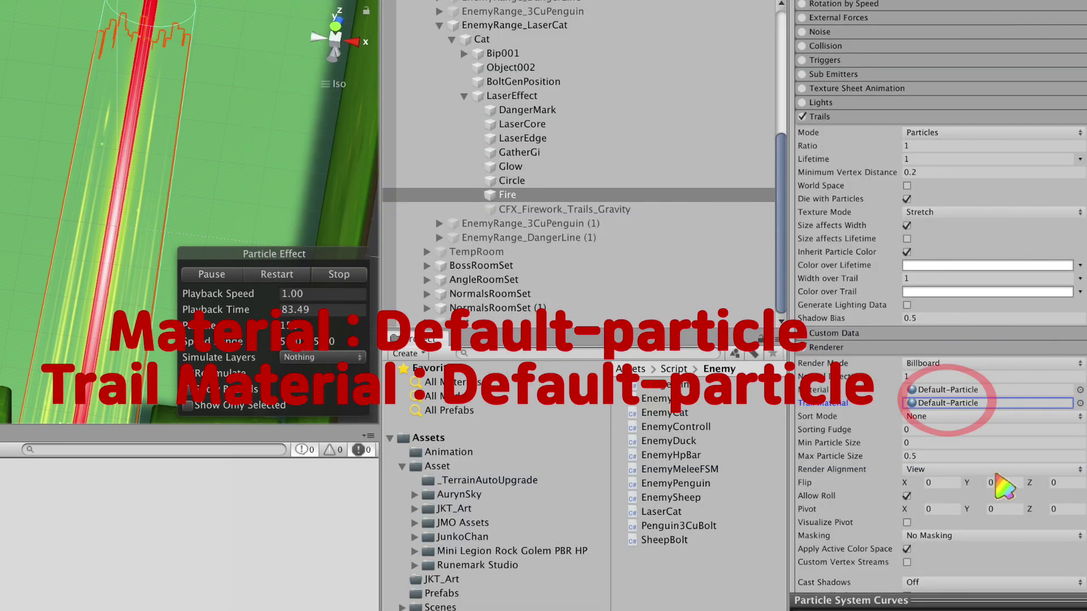
scroll(996, 484, up, 15)
click(887, 418)
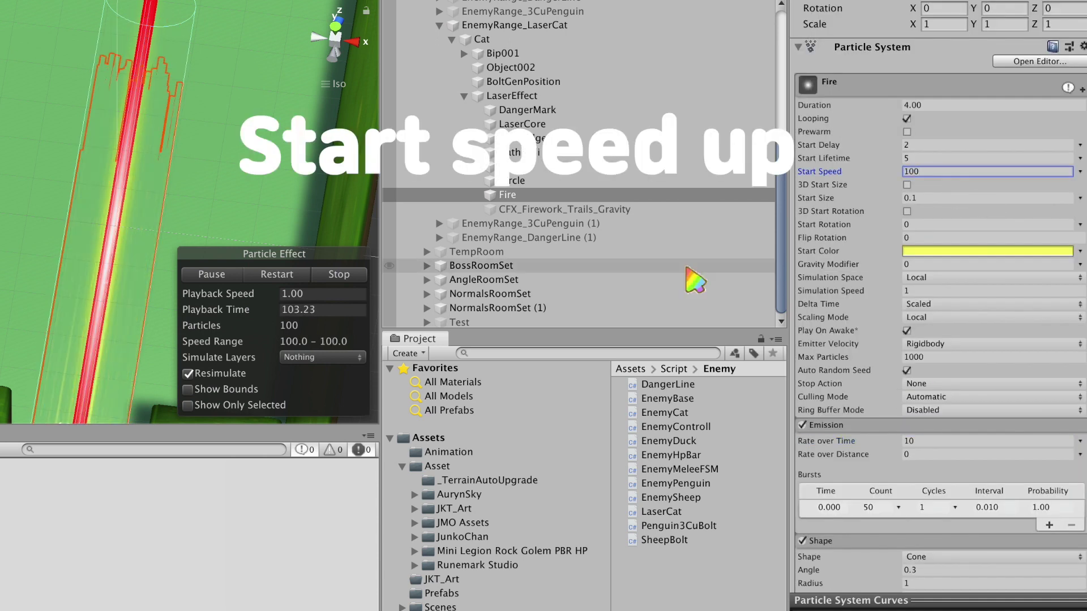
double_click(421, 194)
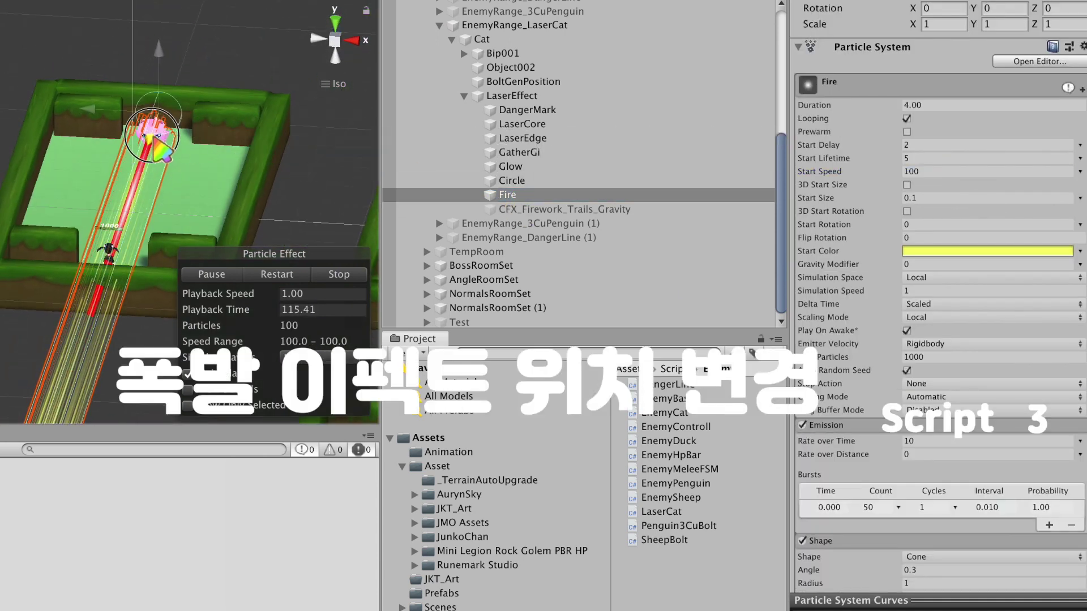
click(277, 276)
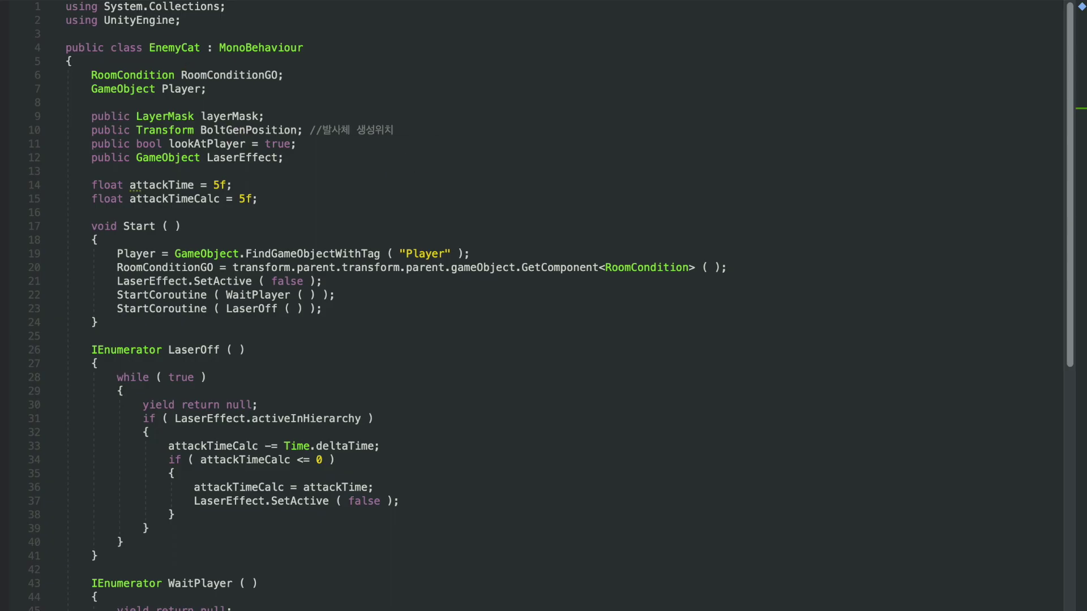
triple_click(238, 159)
click(348, 169)
scroll(329, 215, down, 2)
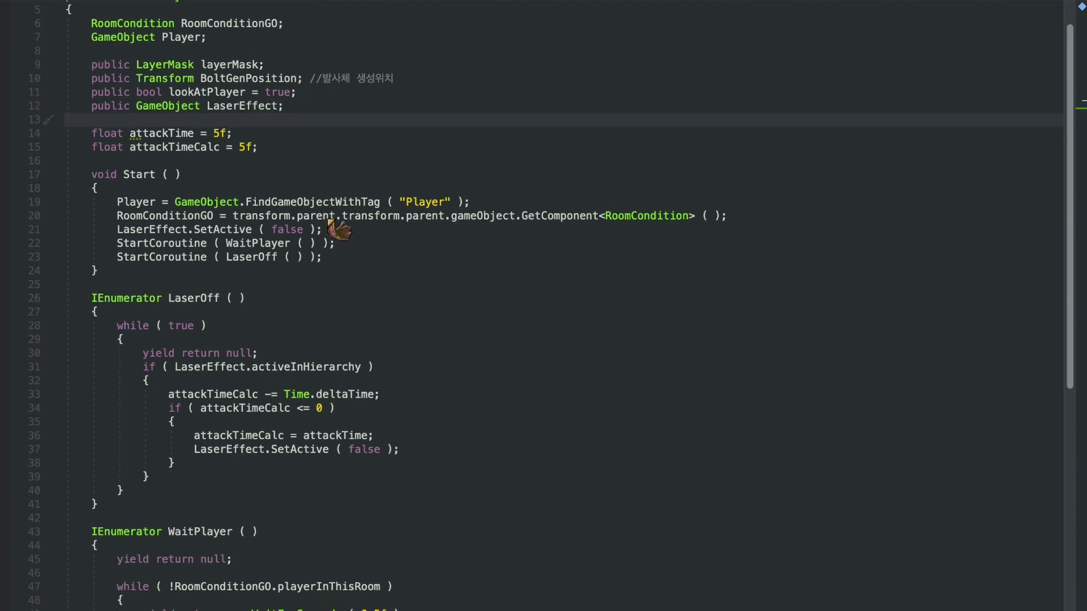
drag(92, 277, 242, 461)
click(357, 236)
click(455, 254)
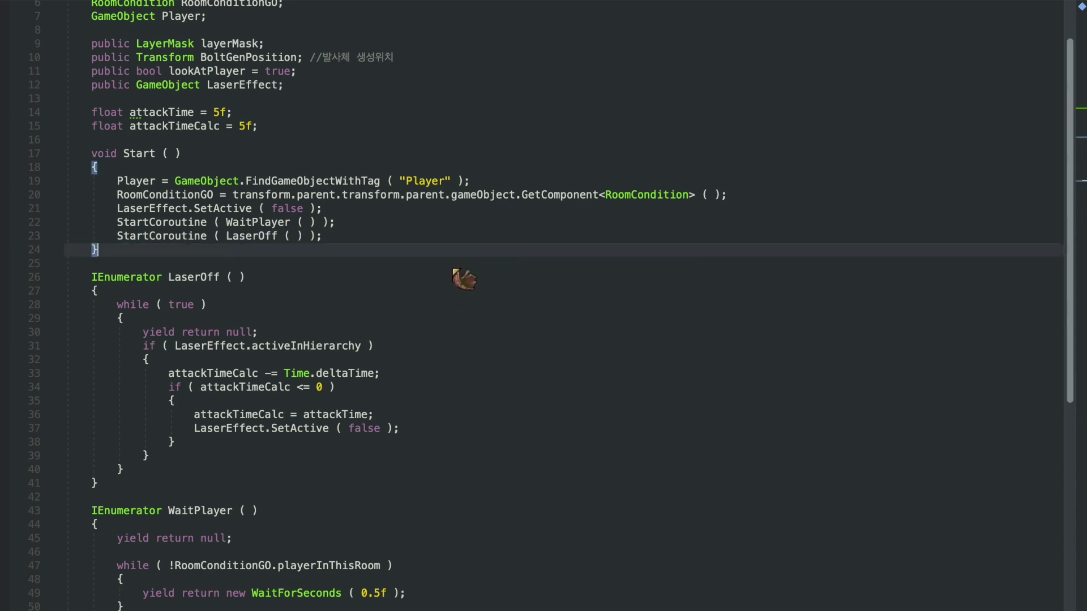
scroll(447, 277, down, 3)
scroll(424, 310, down, 5)
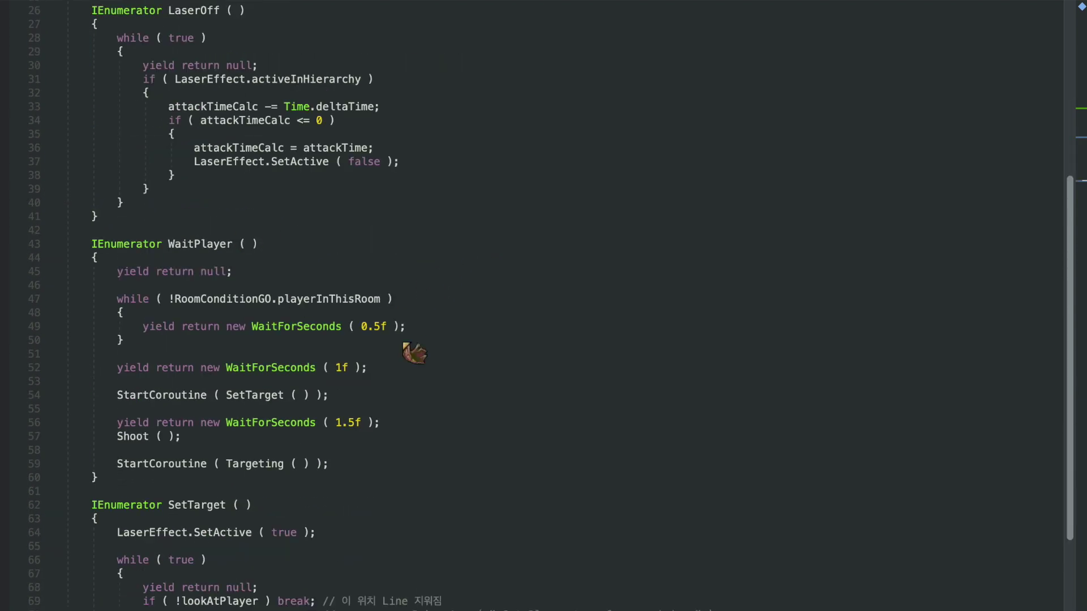
click(280, 334)
scroll(391, 342, down, 5)
drag(130, 359, 494, 365)
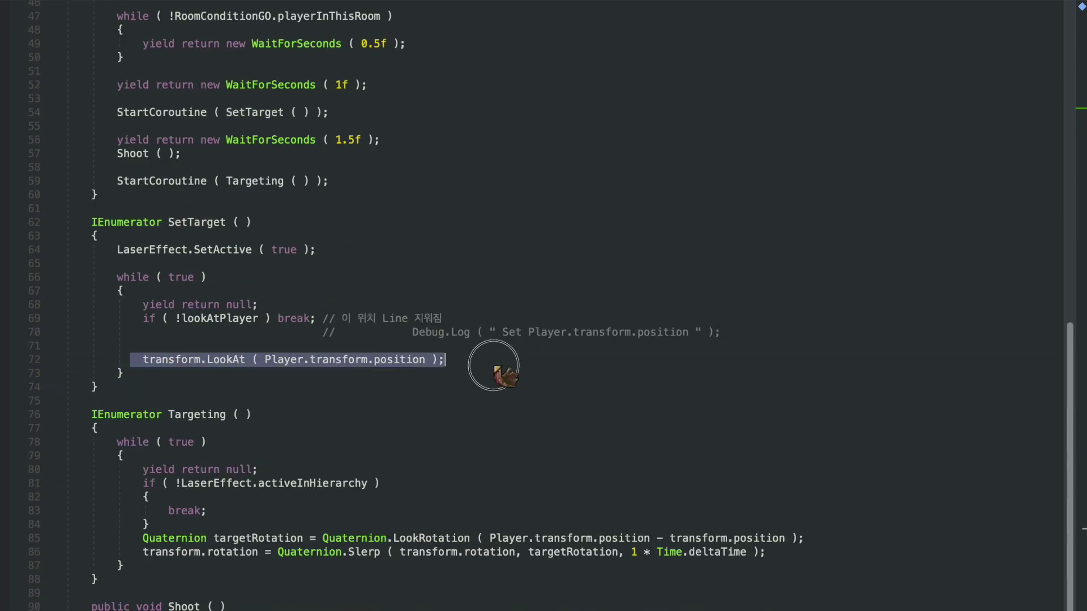
scroll(819, 592, up, 1)
click(819, 579)
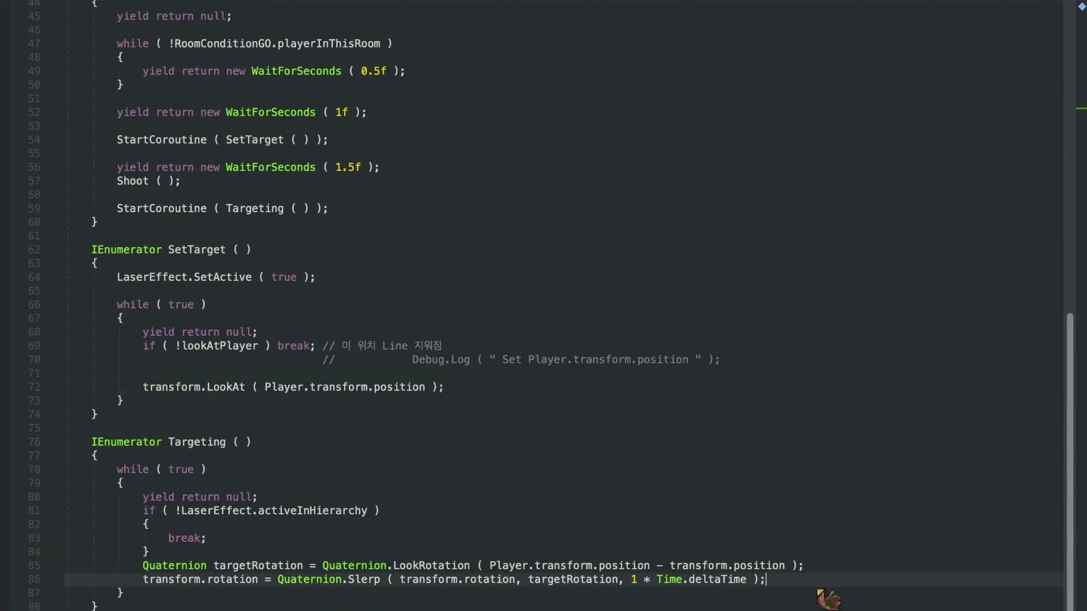
scroll(819, 592, down, 5)
click(618, 452)
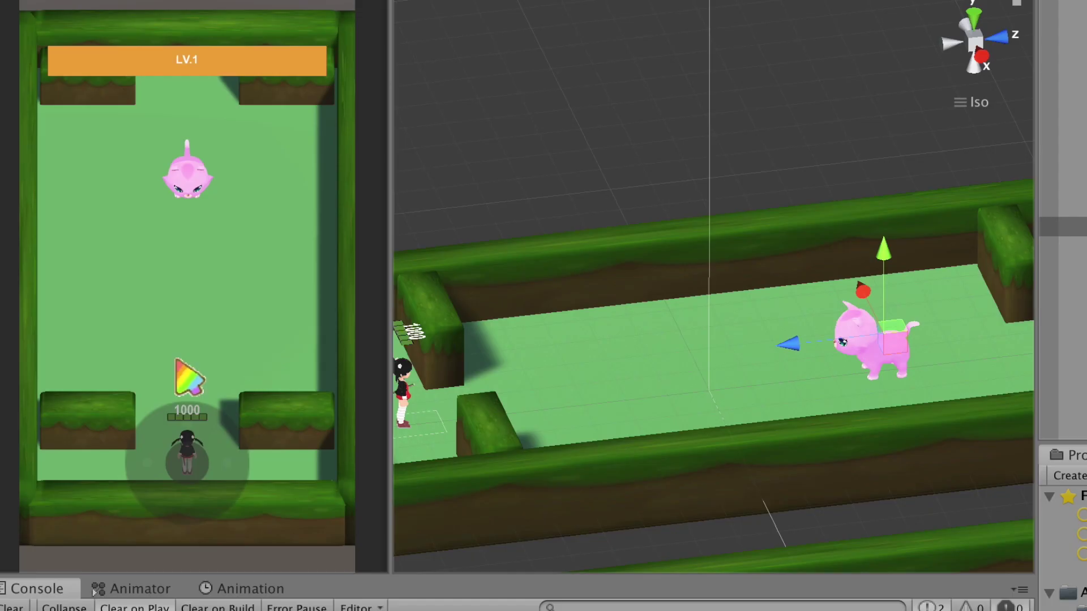
Play-test by steering the player toward the cat and across its laser's path
drag(182, 461, 220, 552)
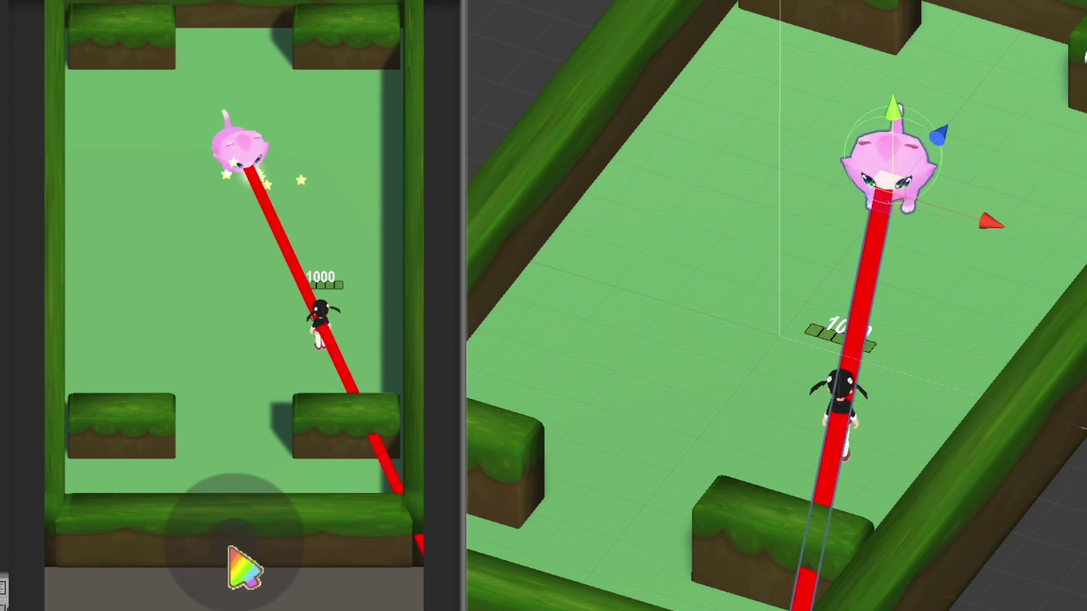
mouse_move(229, 548)
mouse_down()
mouse_move(144, 566)
mouse_move(211, 543)
mouse_move(194, 532)
mouse_up()
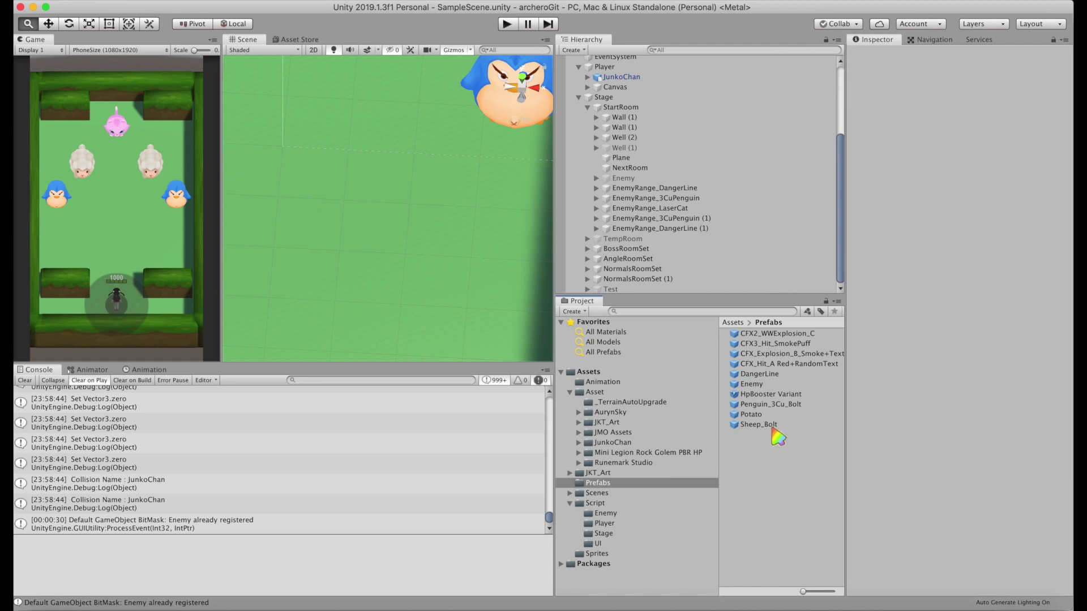
Put the laser on the EnemyWeapon layer and play-test dodging the cat's beams around the room
click(1031, 192)
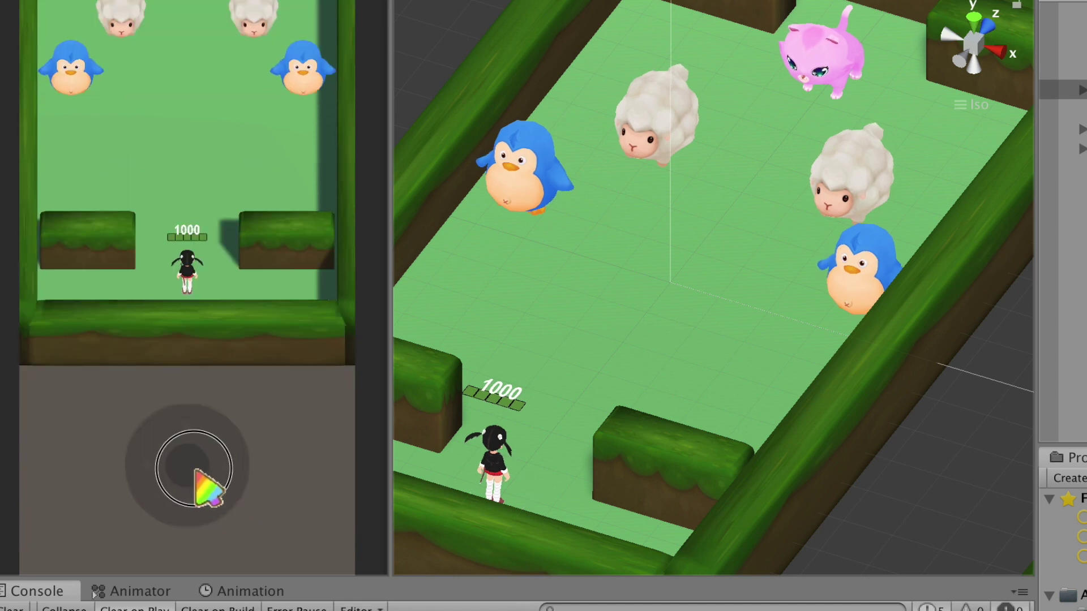
mouse_move(227, 392)
mouse_down()
mouse_move(56, 506)
mouse_move(256, 425)
mouse_up()
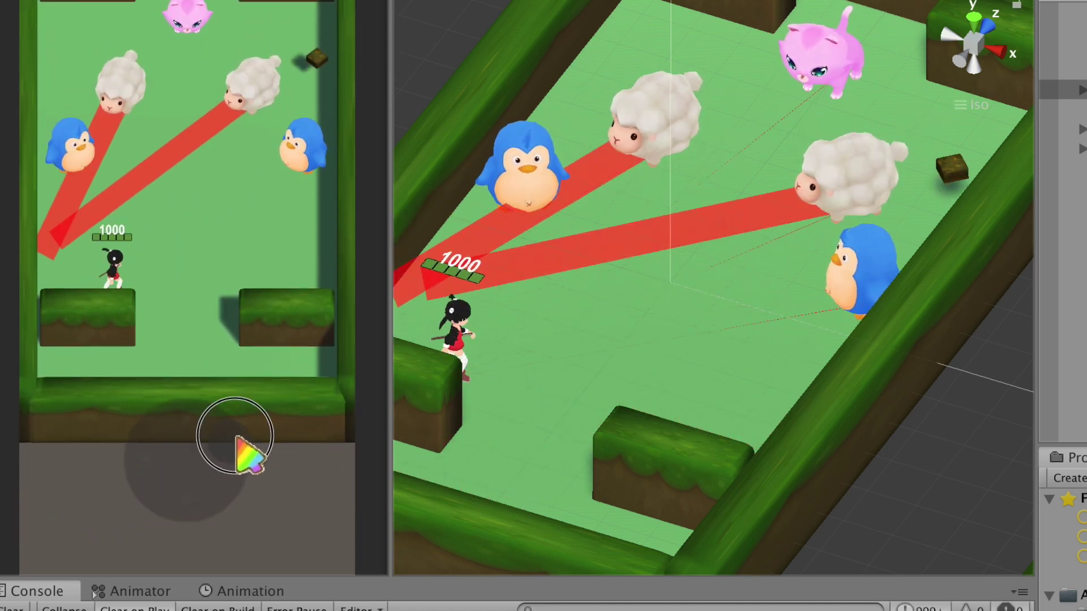
drag(256, 424, 211, 464)
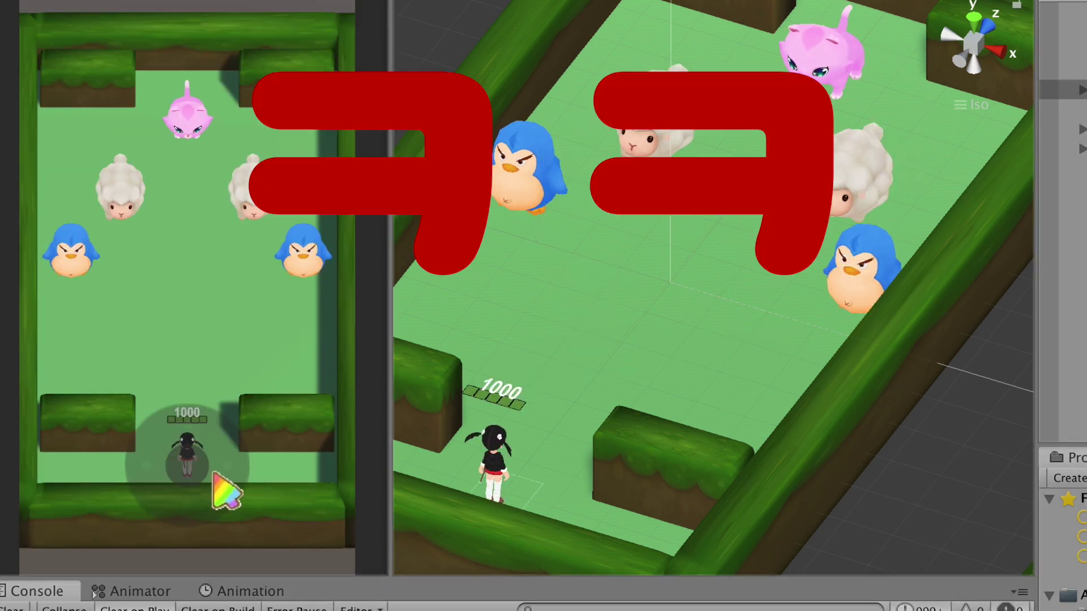
mouse_move(192, 475)
mouse_down()
mouse_move(187, 461)
mouse_move(223, 498)
mouse_move(199, 482)
mouse_up()
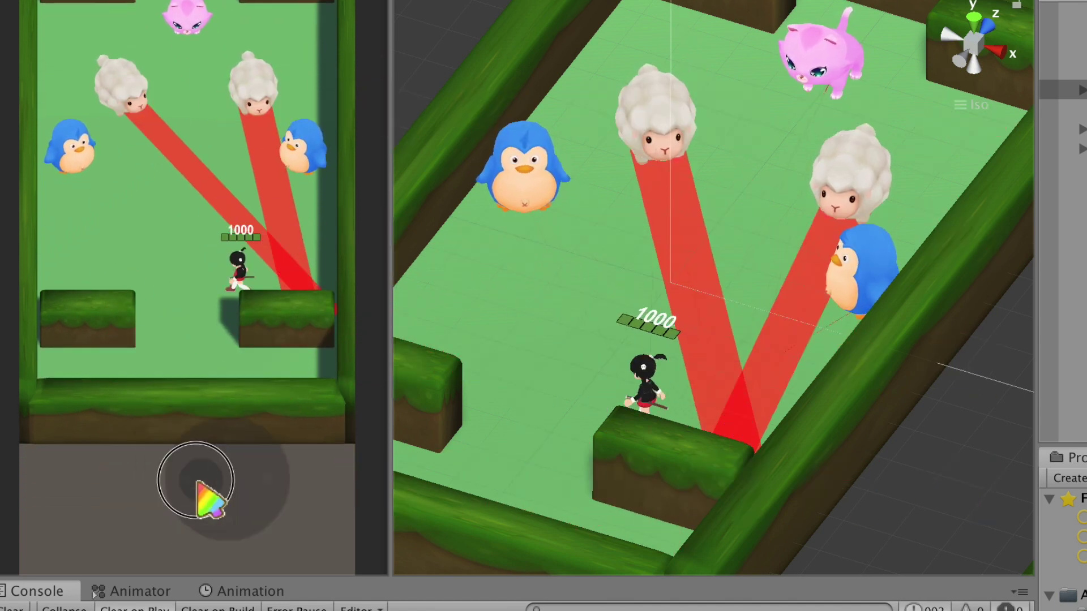